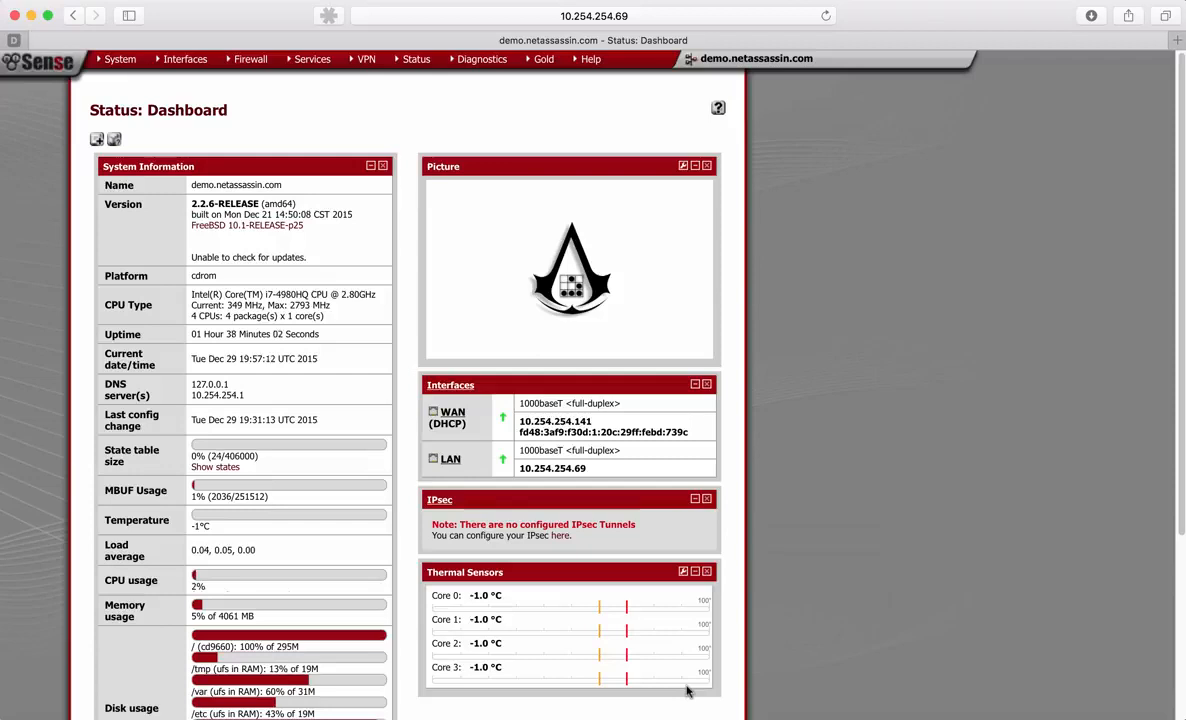
- Open the IPsec VPN mobile clients settings and enable IPsec Mobile Client Support
mouse_move(882, 704)
mouse_move(366, 66)
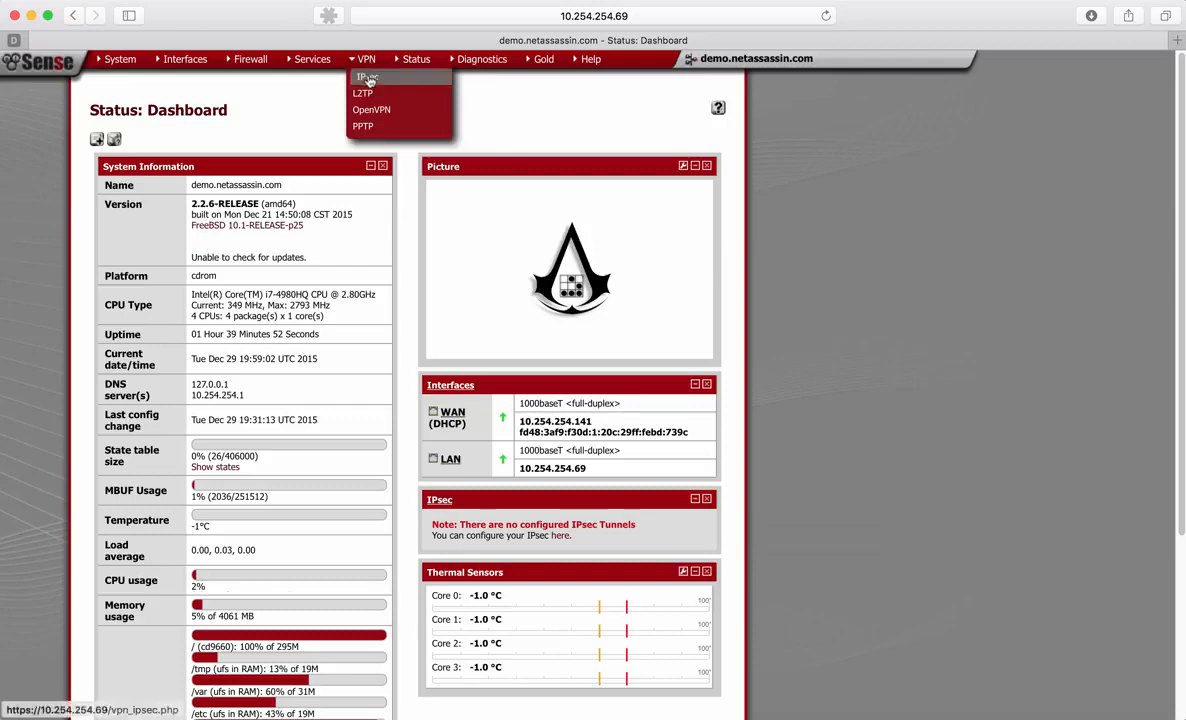
click(356, 77)
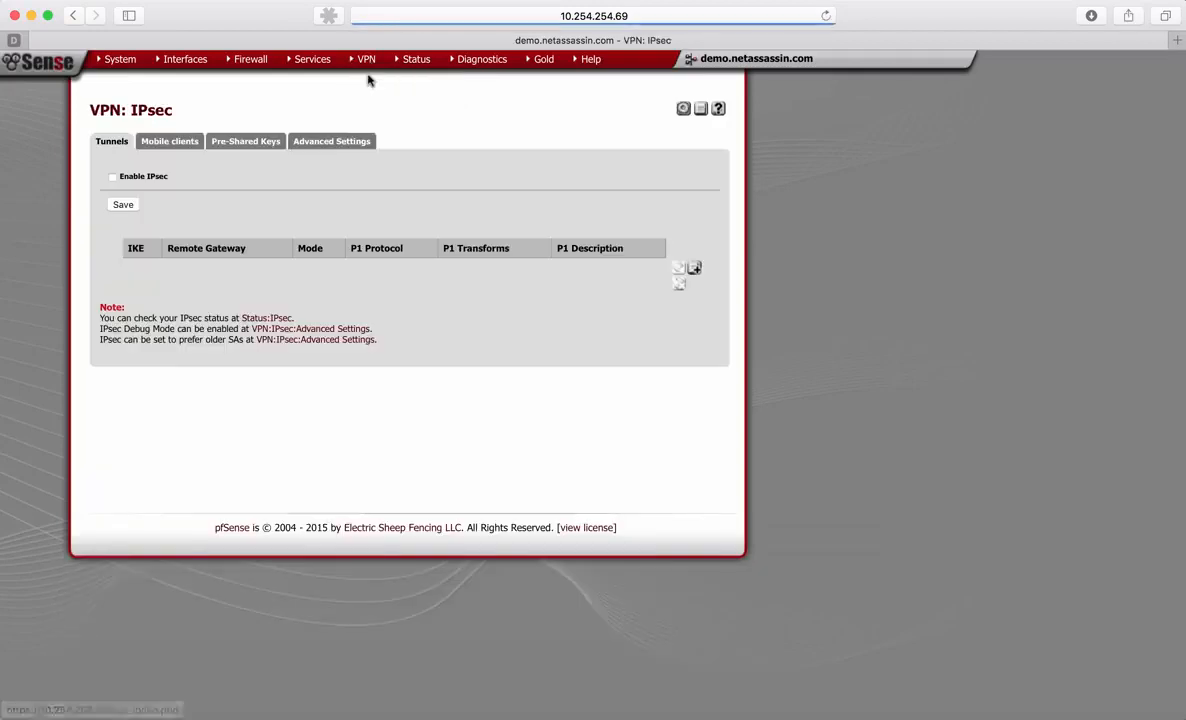
click(189, 145)
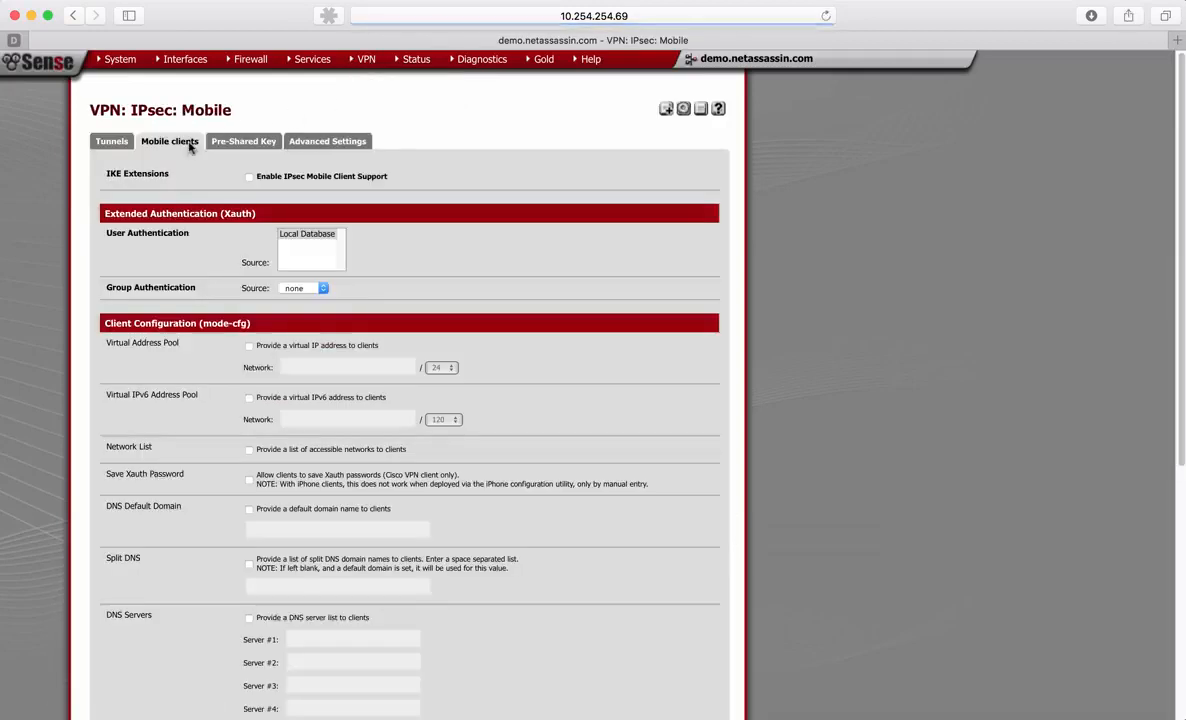
click(249, 177)
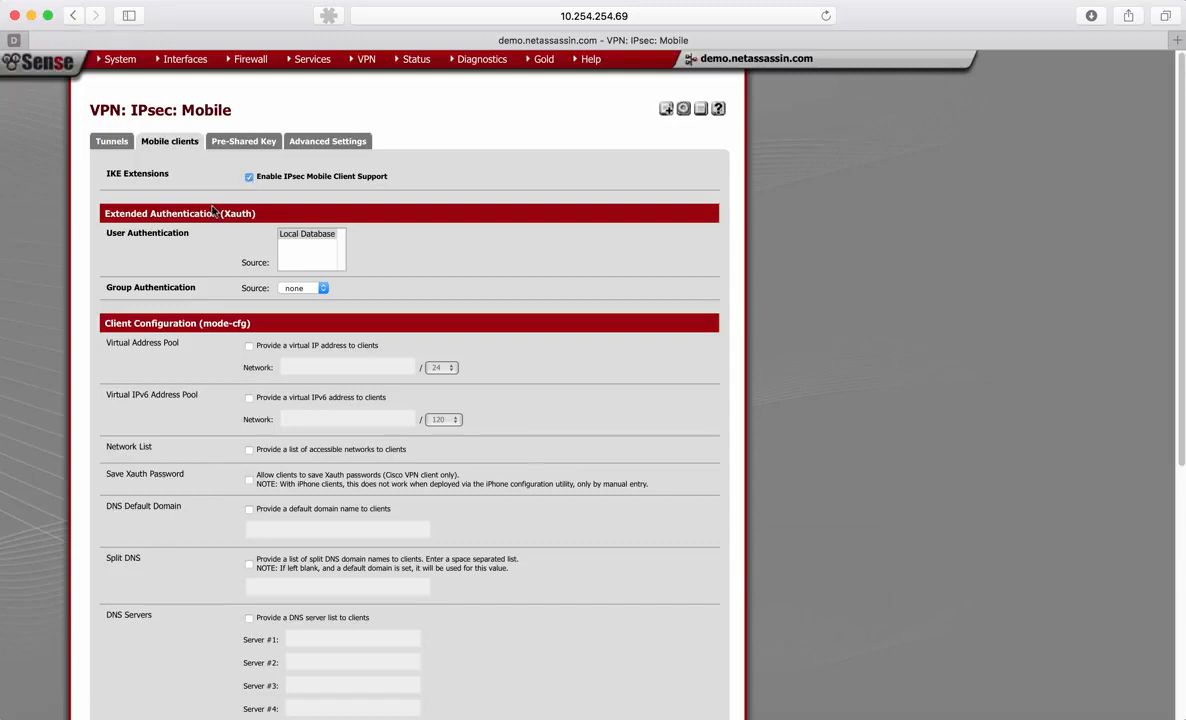
- Select Local Database as the user authentication source for extended authentication (Xauth)
scroll(213, 211, down, 2)
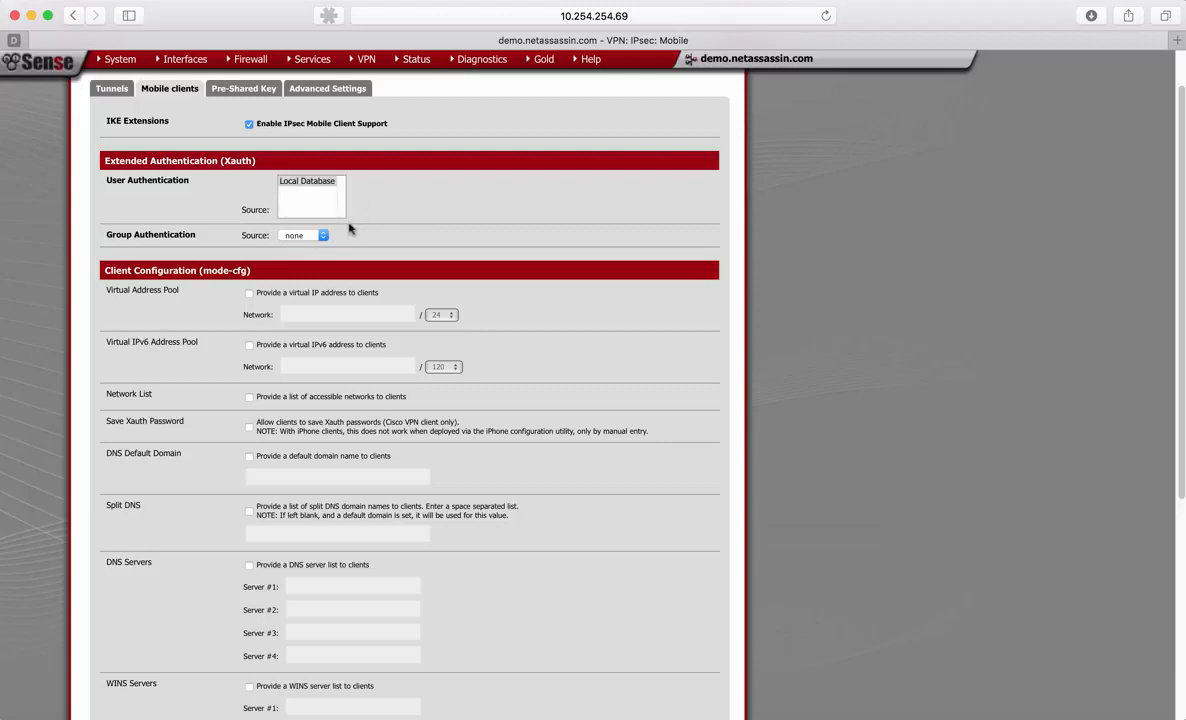
scroll(339, 219, down, 1)
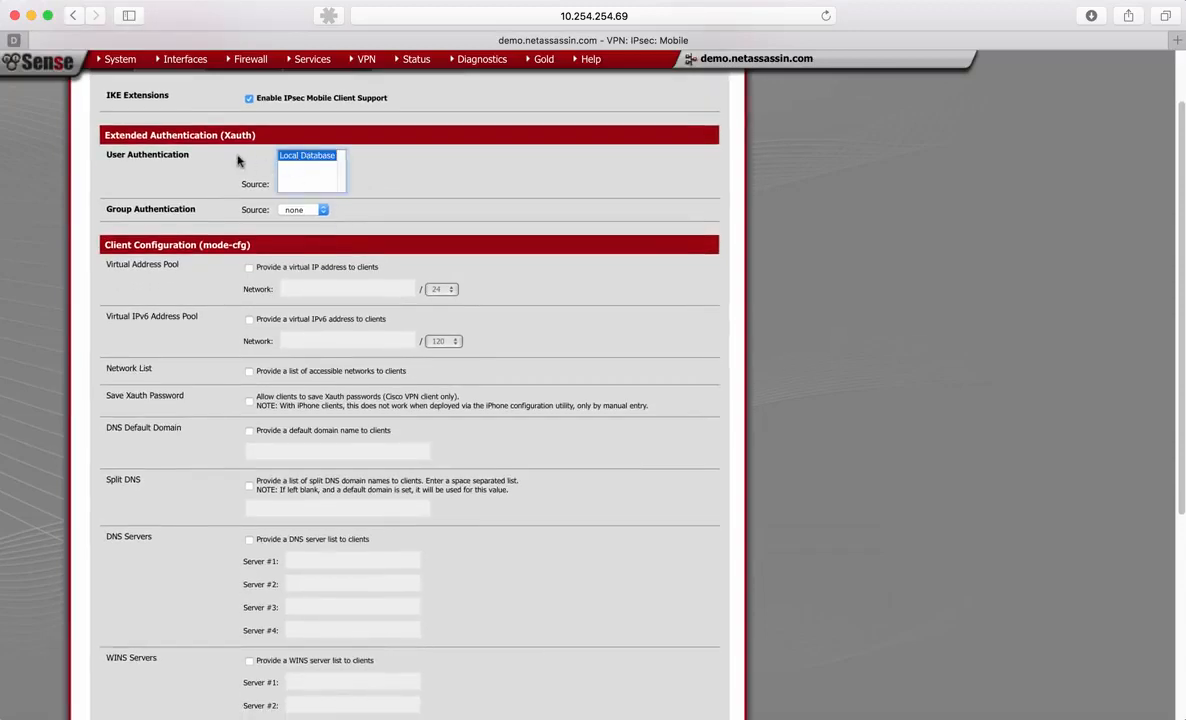
scroll(238, 161, down, 1)
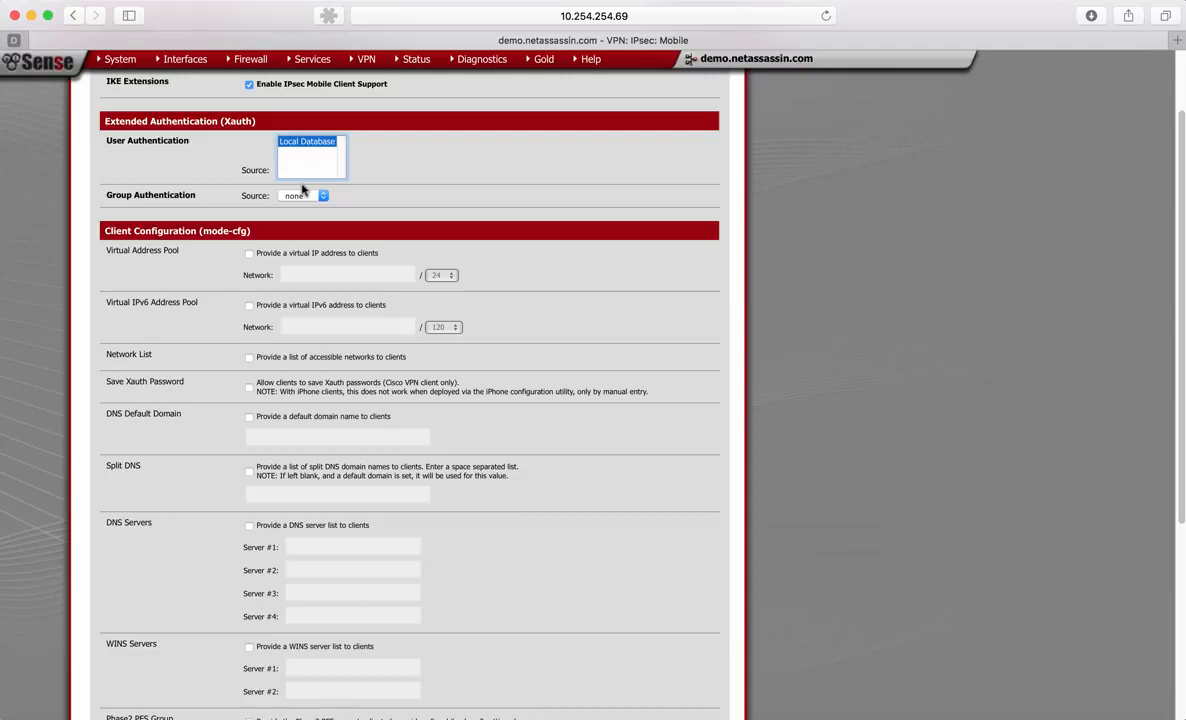
scroll(303, 190, down, 2)
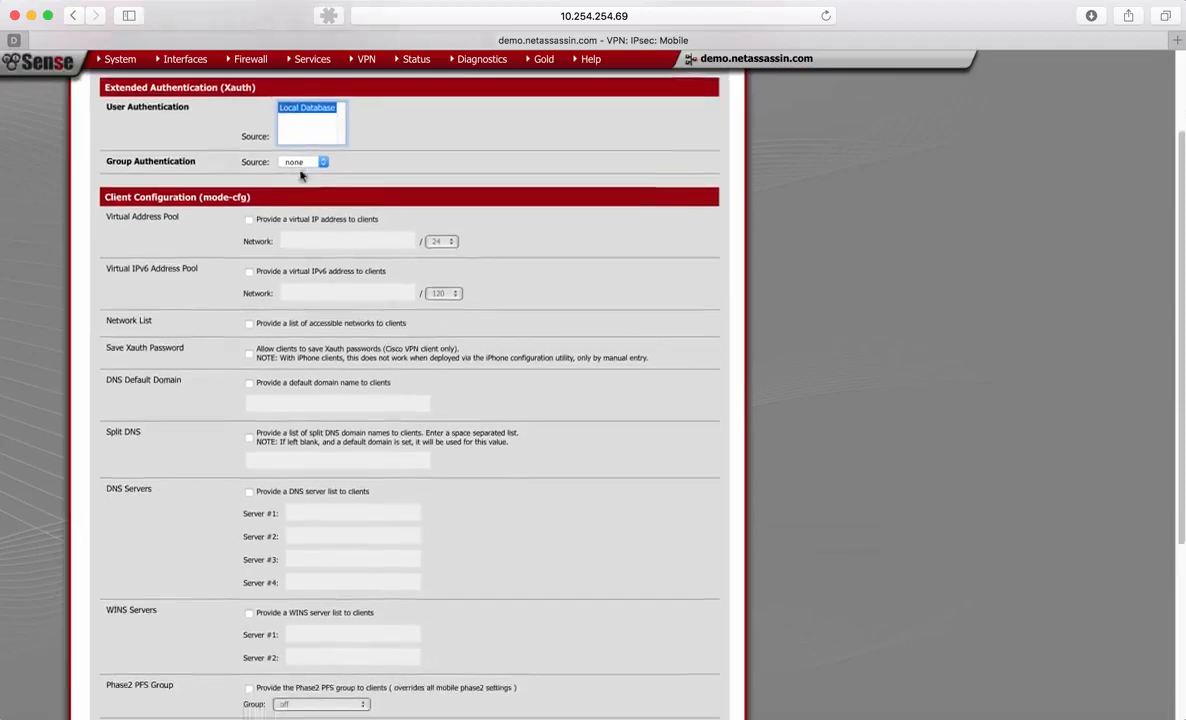
- Provide clients with a virtual IP address pool on the network 10.254.69.0/24
scroll(281, 155, down, 4)
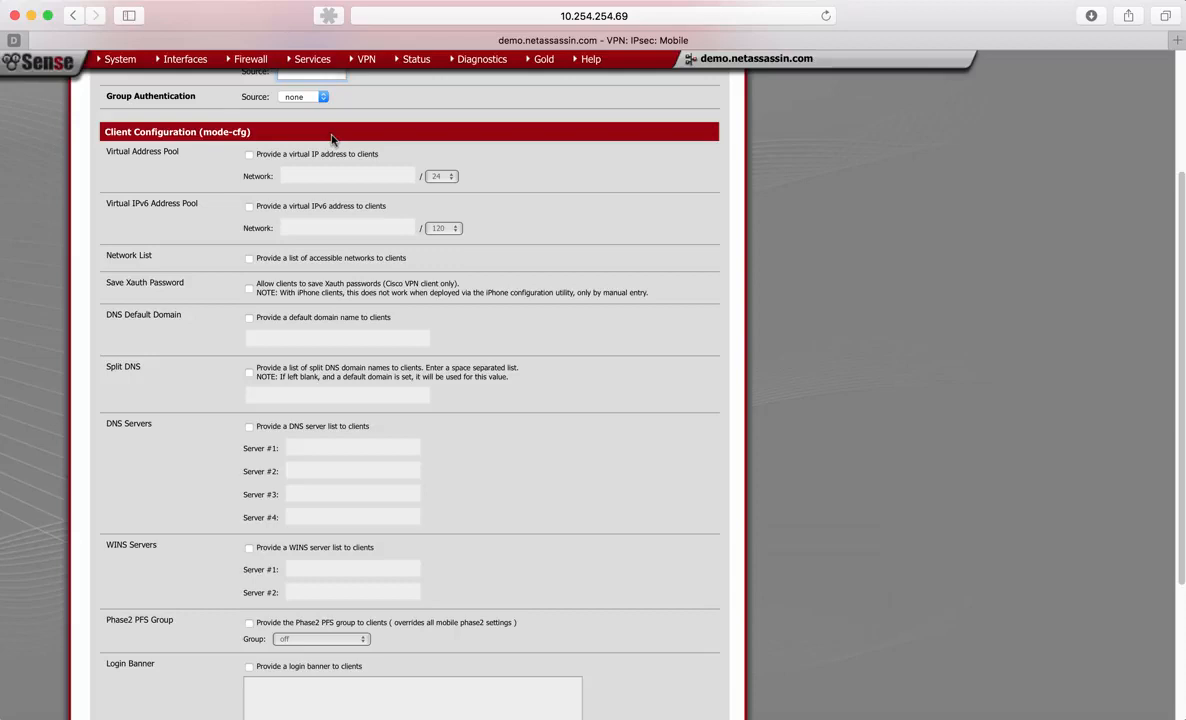
scroll(332, 138, down, 1)
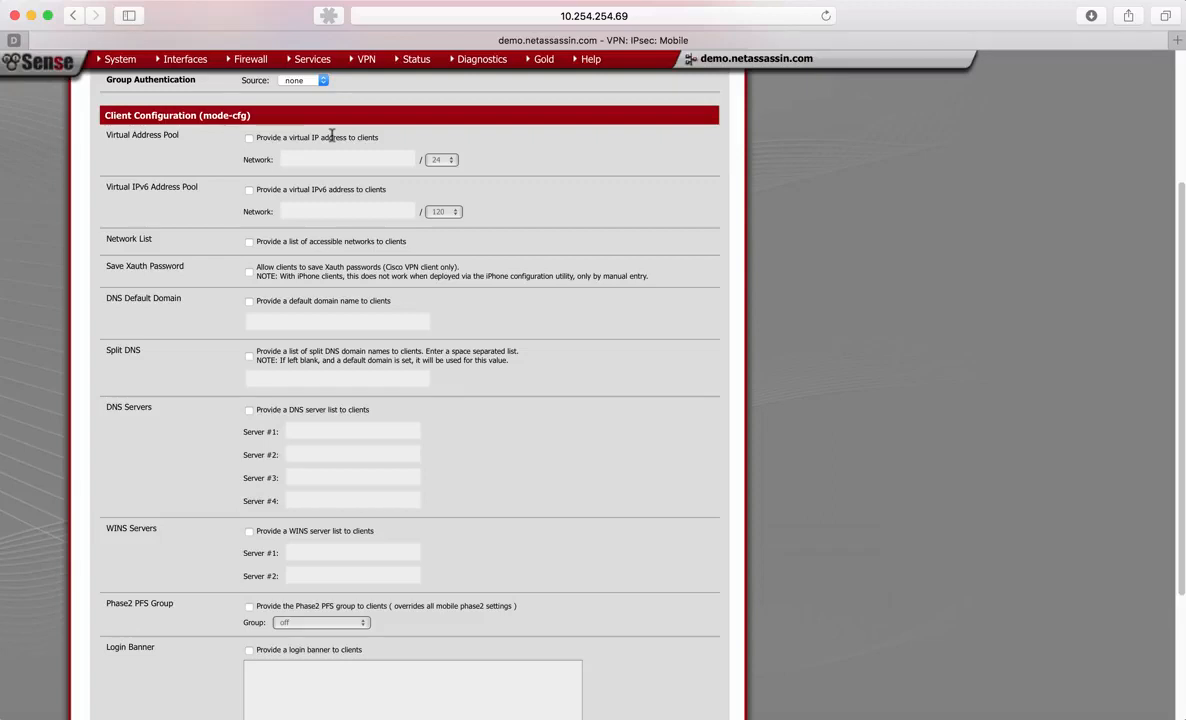
scroll(332, 138, down, 2)
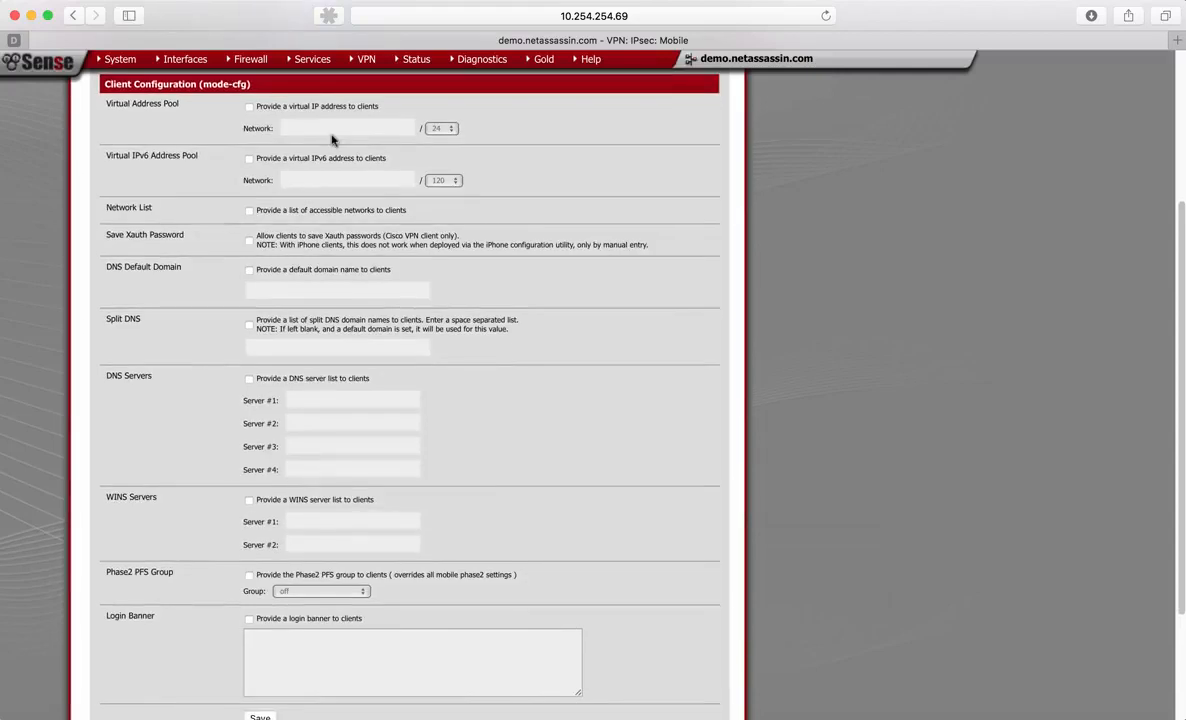
drag(108, 103, 192, 104)
click(249, 106)
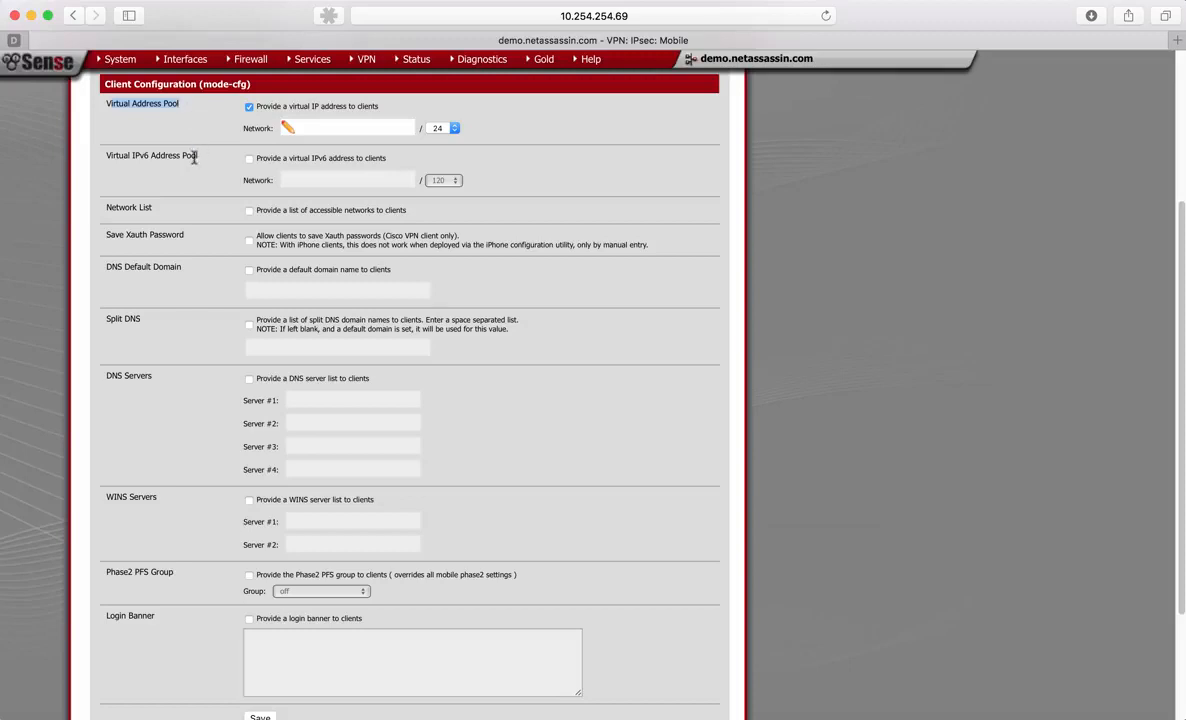
click(318, 124)
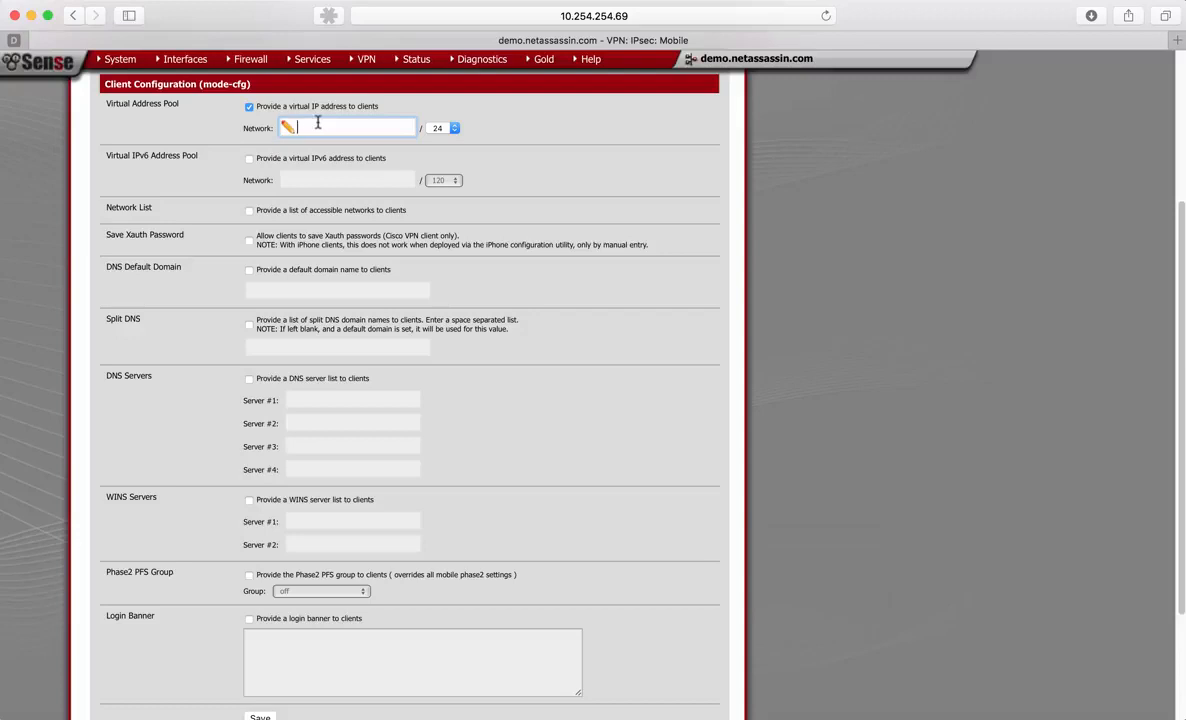
text(10.254.69.0)
click(423, 125)
click(451, 132)
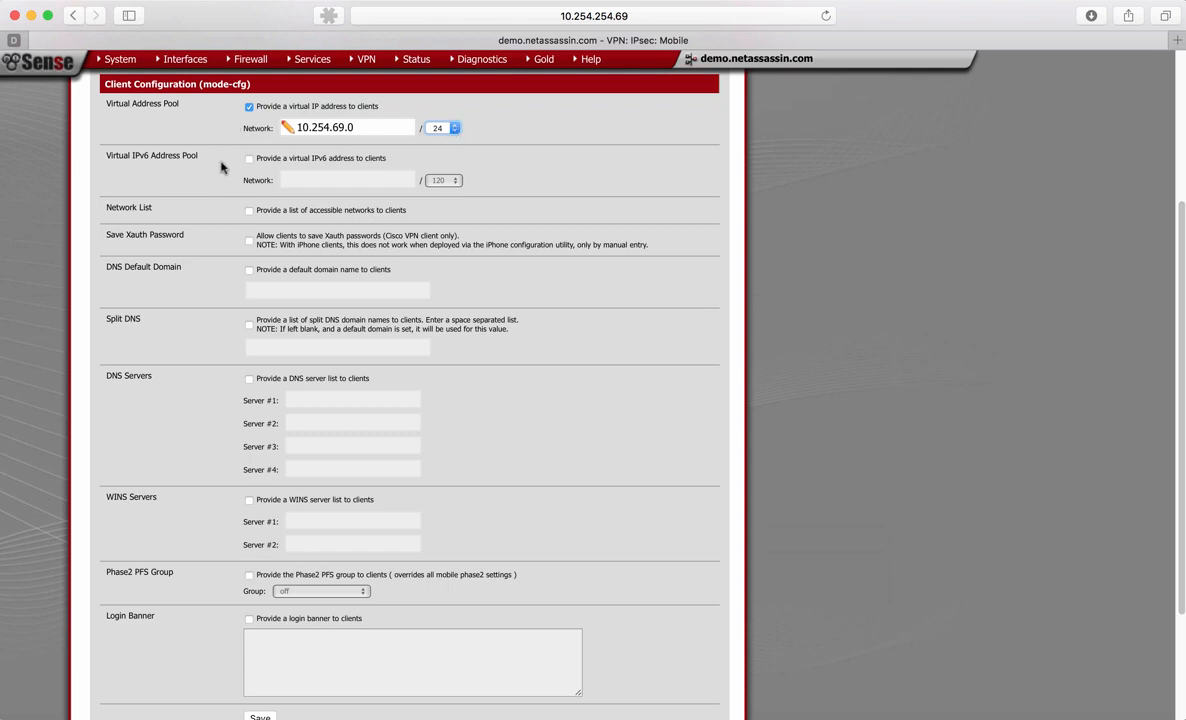
scroll(222, 170, down, 1)
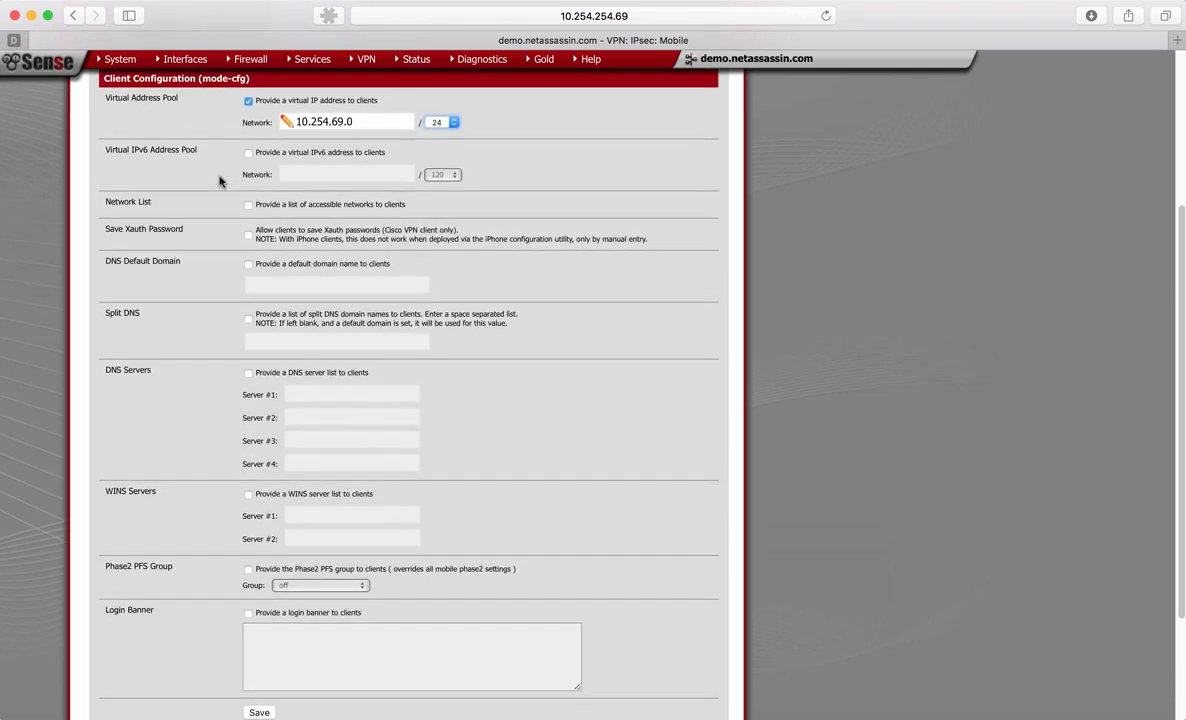
scroll(225, 165, up, 3)
click(356, 149)
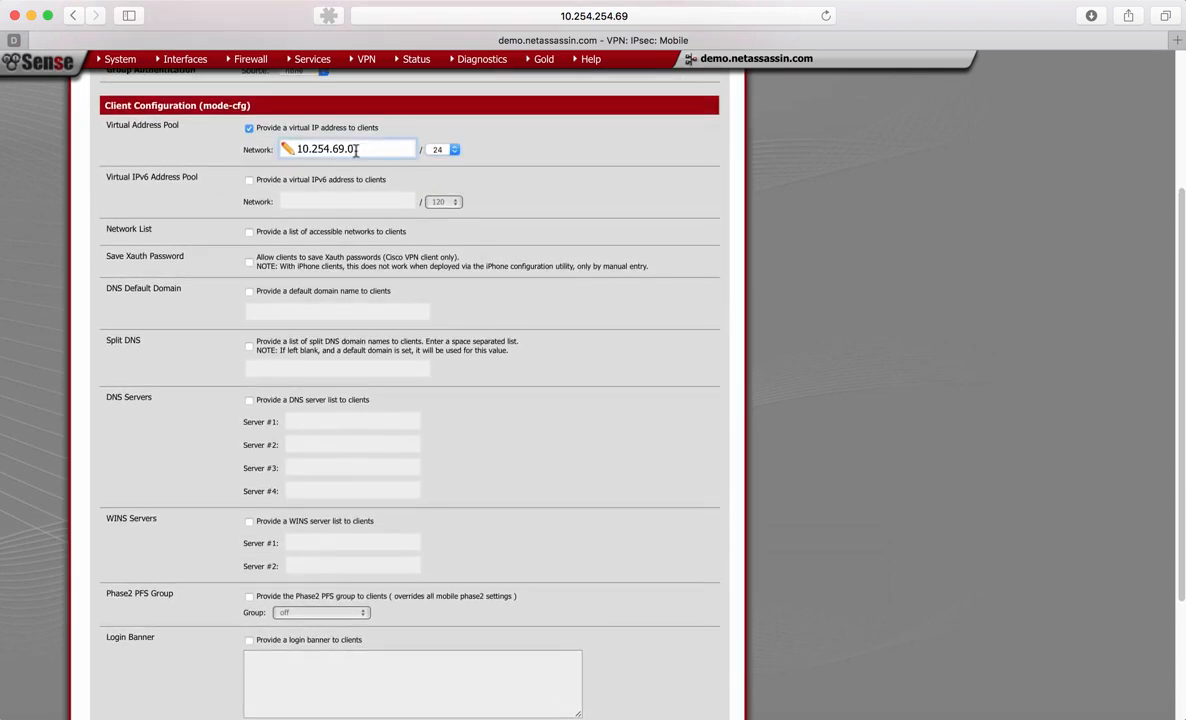
drag(356, 149, 292, 149)
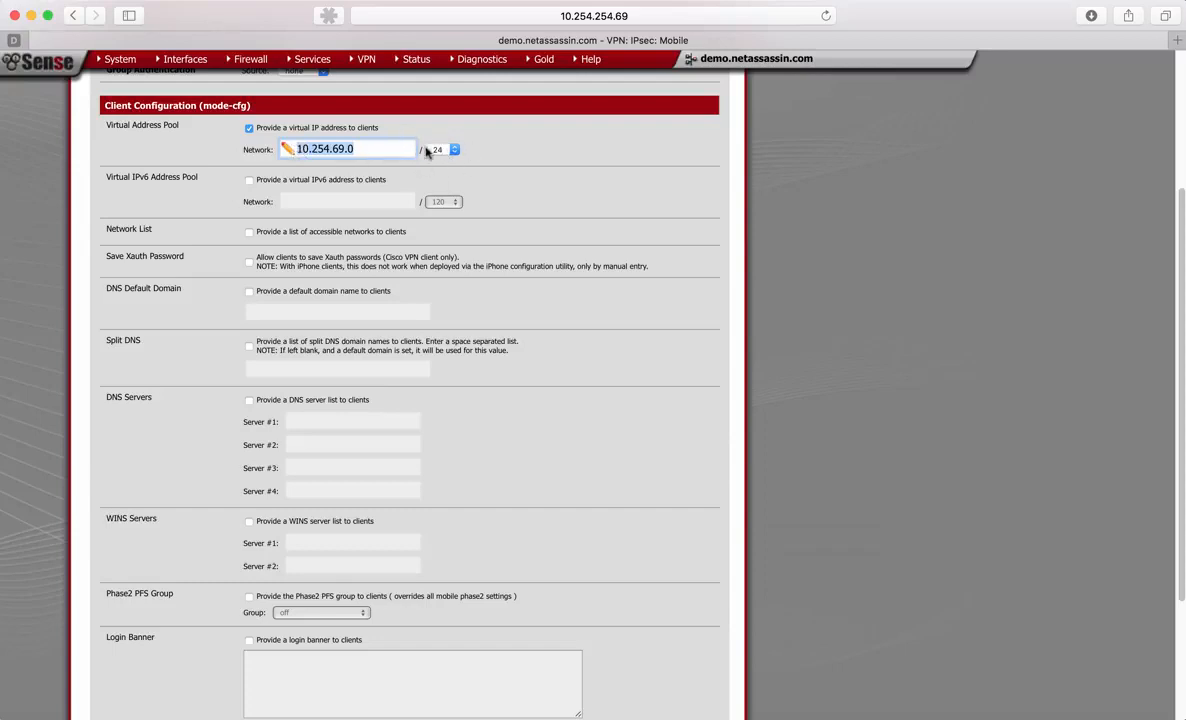
click(480, 152)
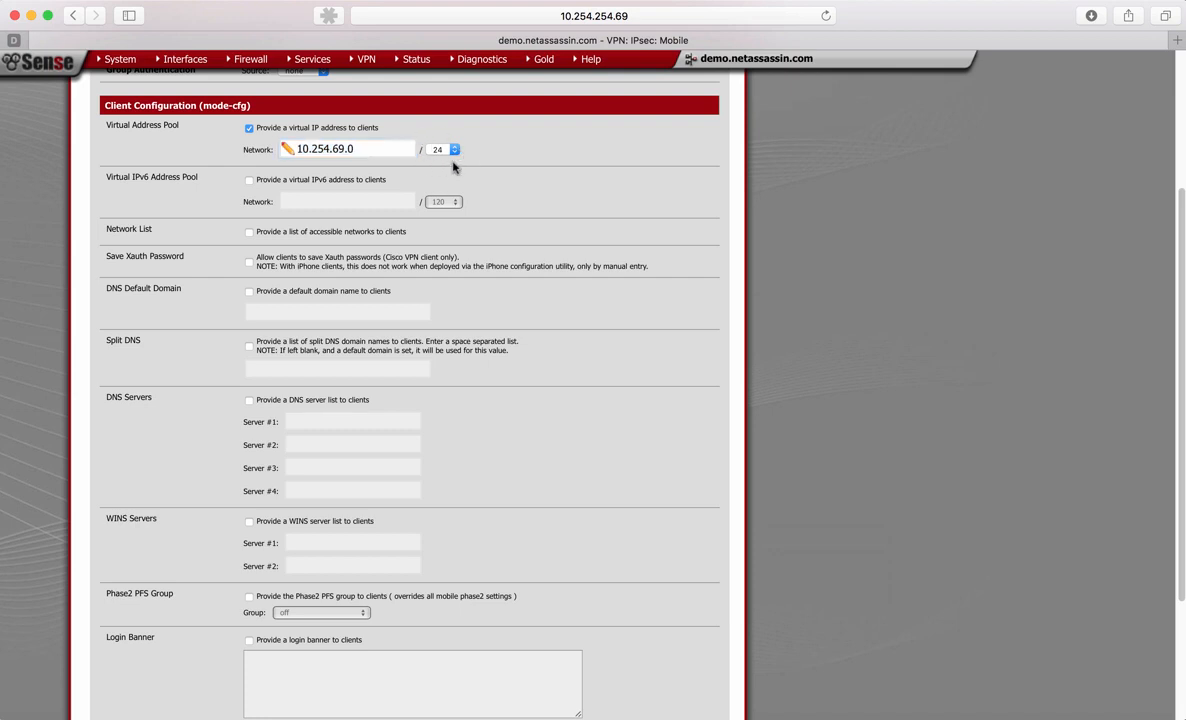
- Allow clients to save their Xauth passwords
scroll(497, 198, down, 3)
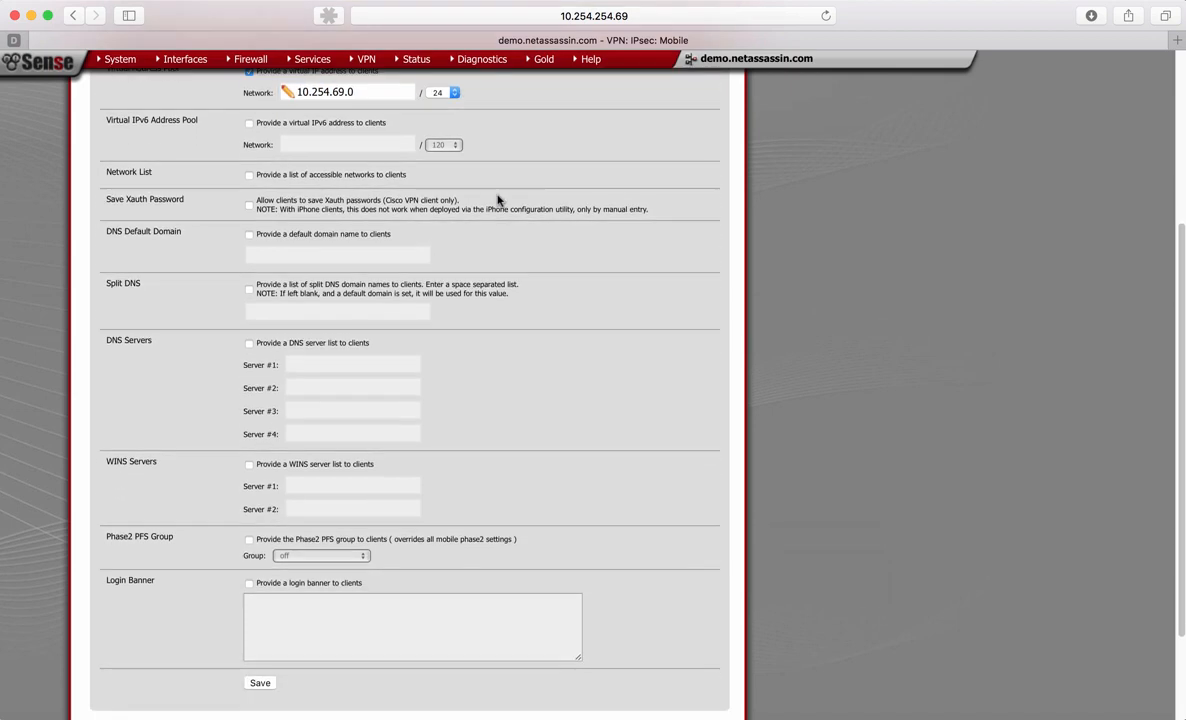
scroll(497, 198, down, 1)
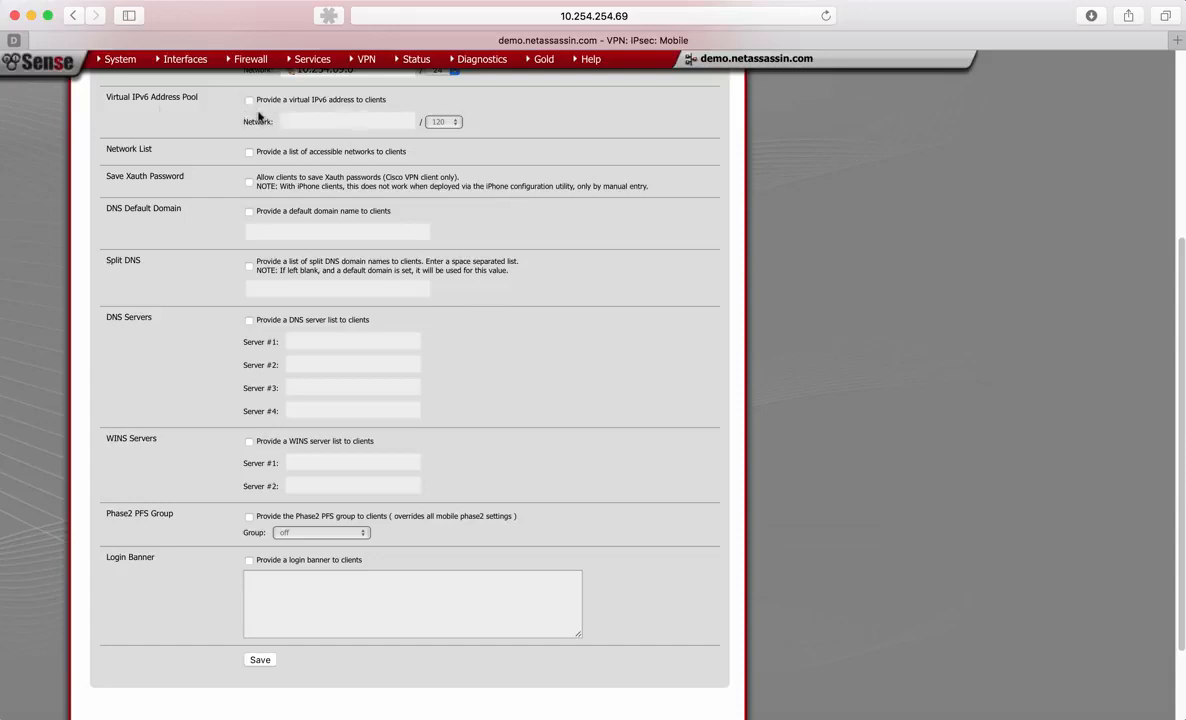
scroll(258, 118, down, 3)
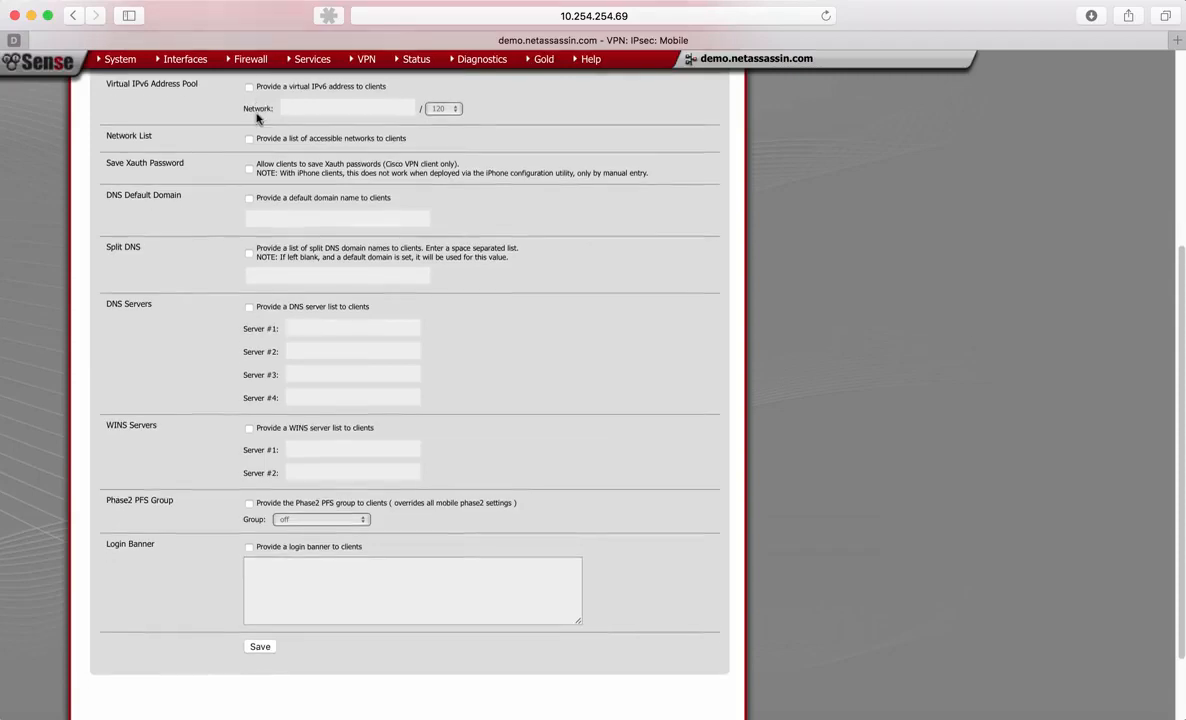
scroll(258, 114, down, 1)
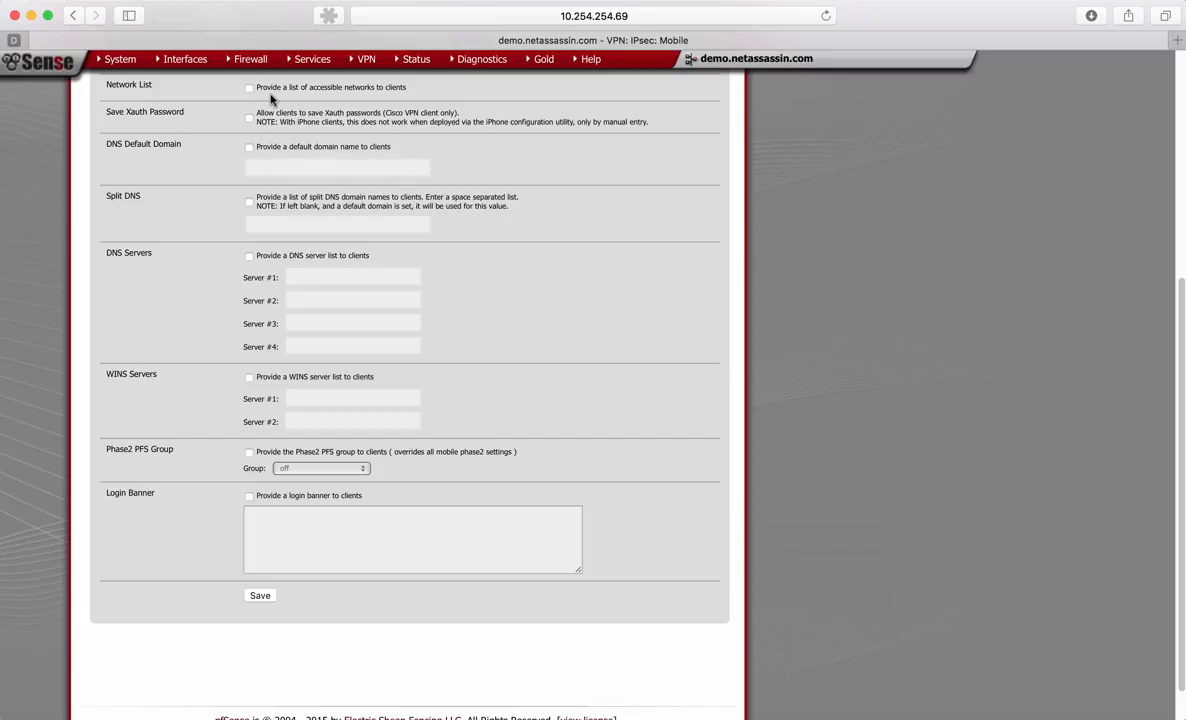
scroll(270, 99, down, 1)
scroll(270, 99, up, 1)
scroll(270, 94, up, 1)
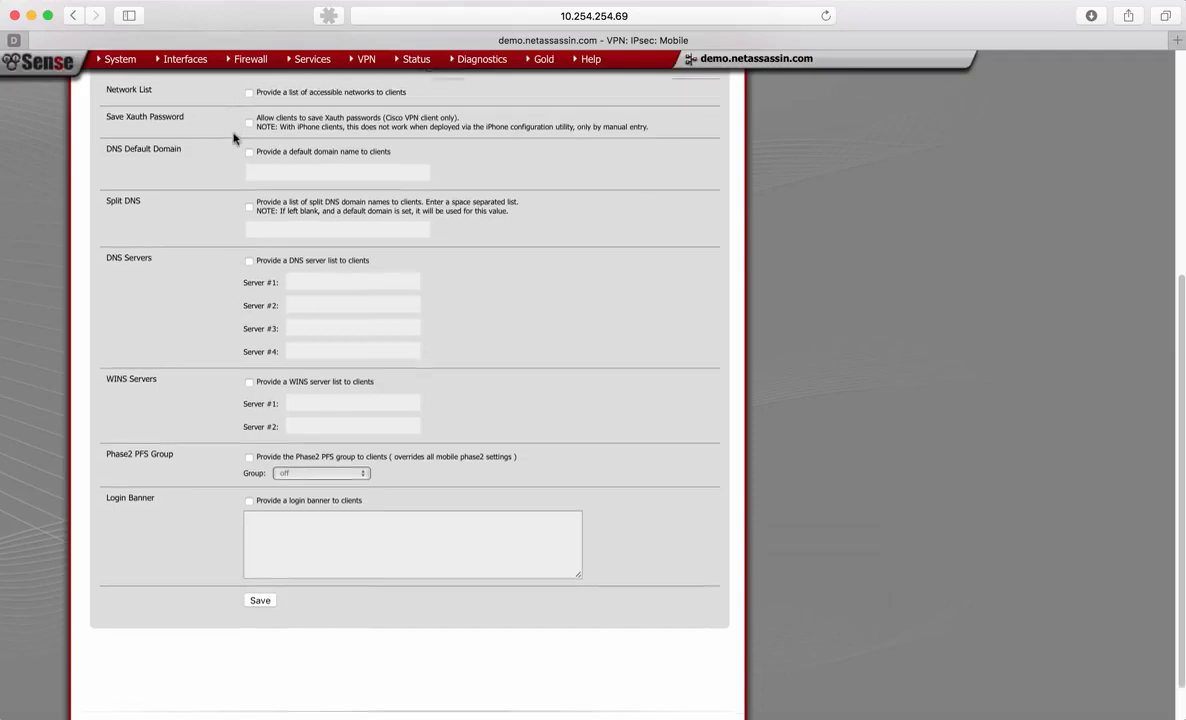
scroll(233, 138, down, 2)
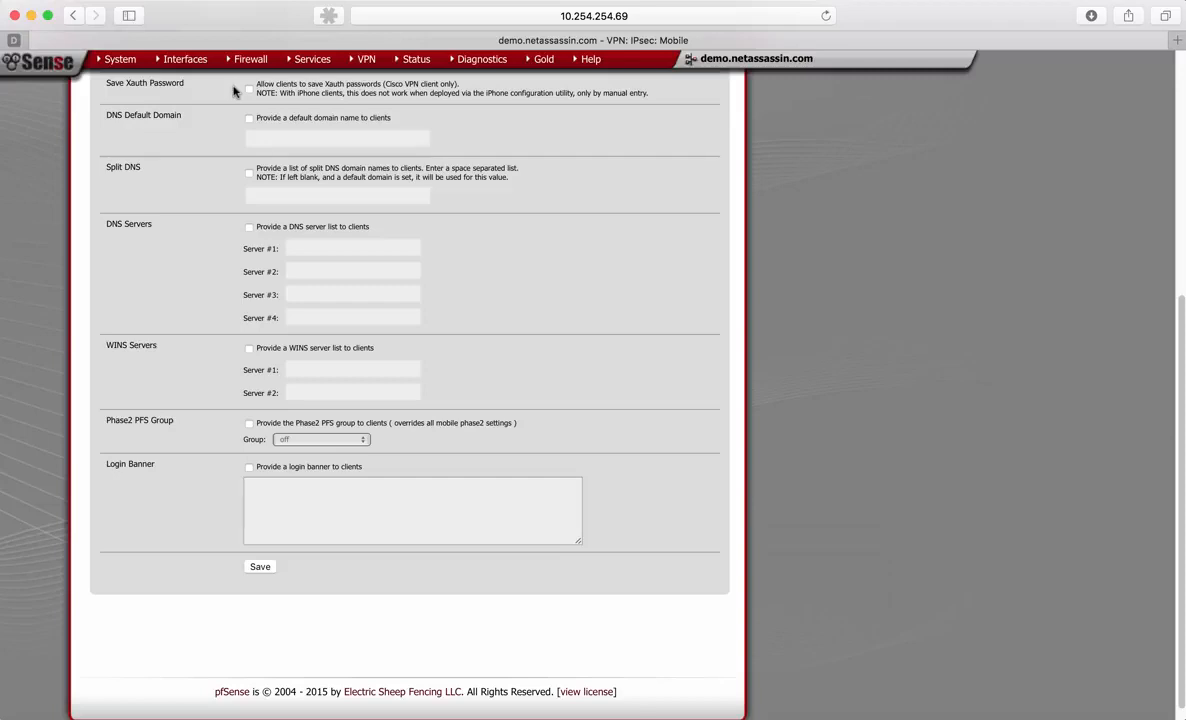
click(249, 90)
- Provide clients with the DNS default domain name netassassin.com
scroll(181, 174, down, 1)
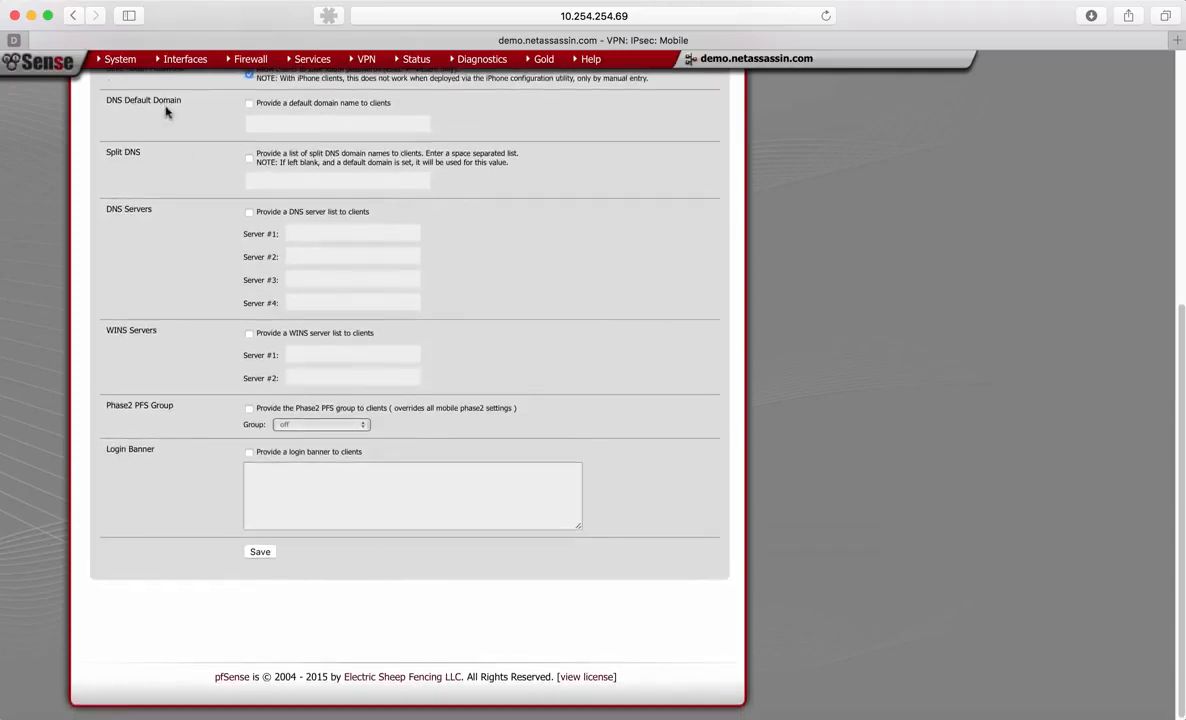
click(249, 104)
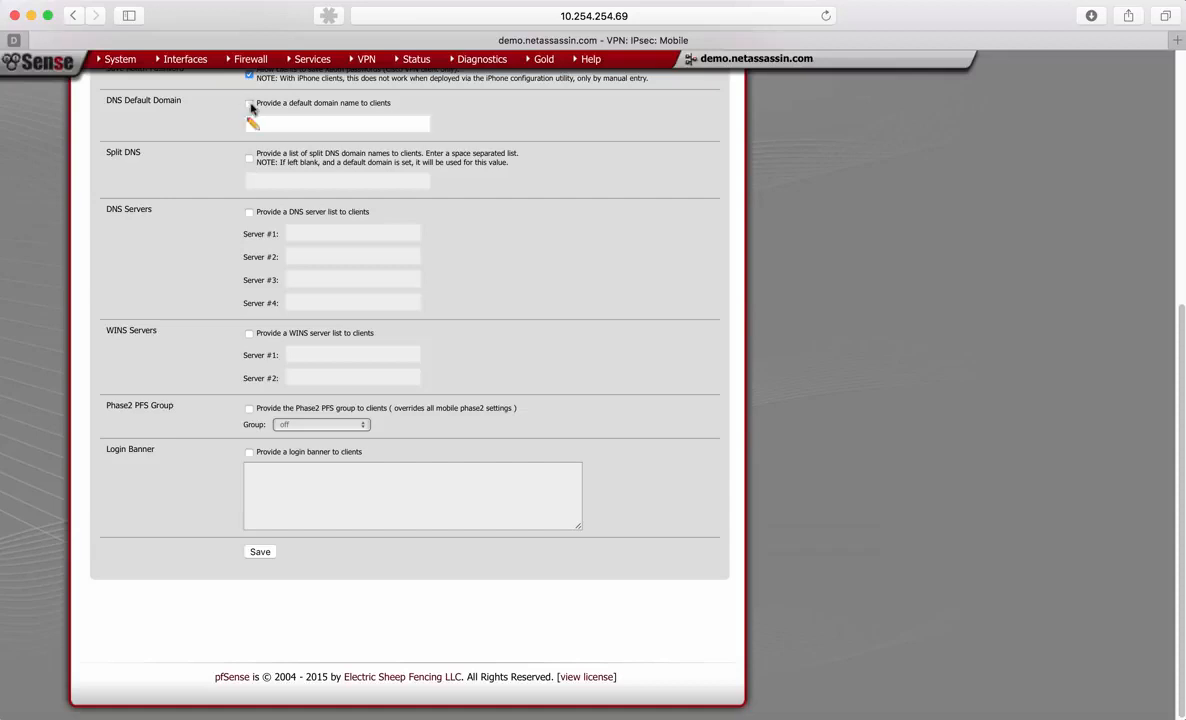
click(287, 129)
text(net assassin.com)
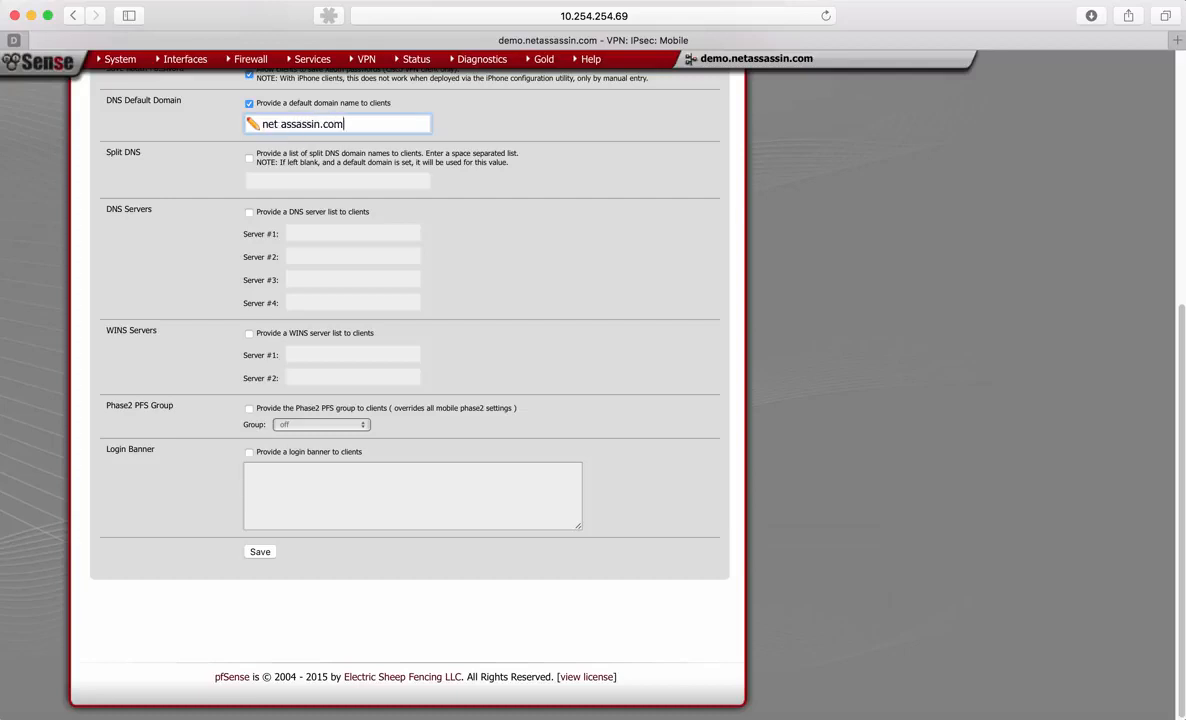
click(279, 124)
key(BackSpace)
click(179, 168)
- Provide a DNS server list to clients, with 10.254.254.1 as server #1
scroll(181, 230, down, 1)
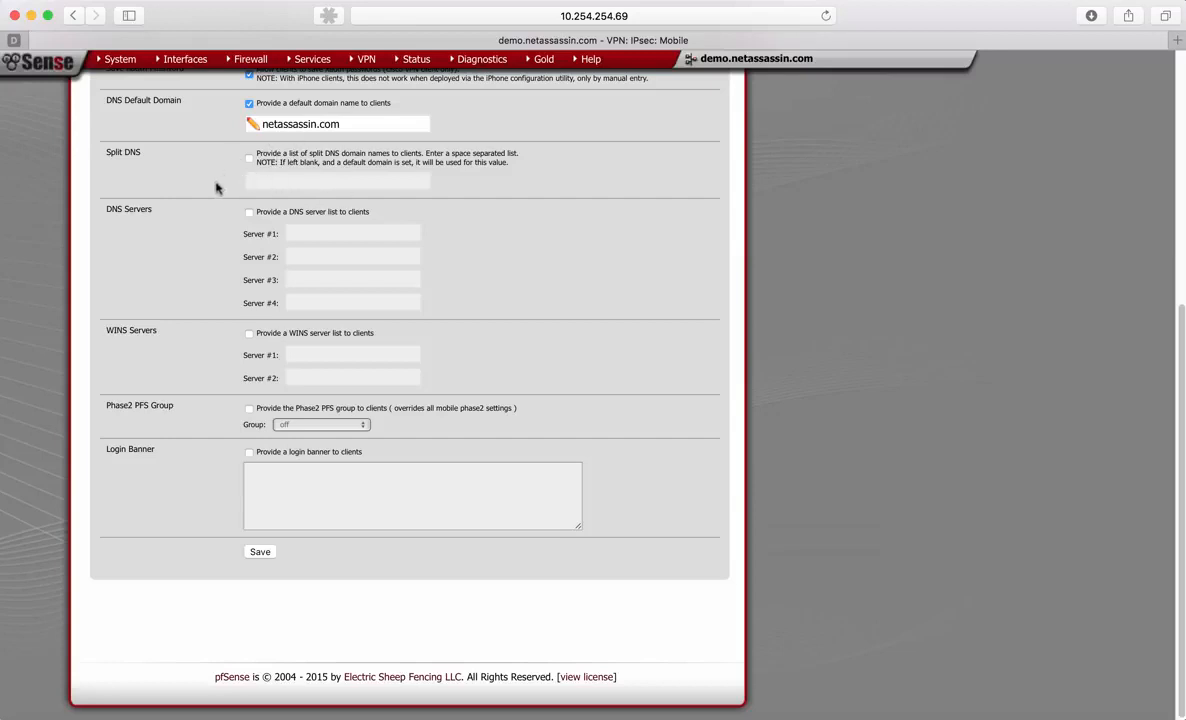
click(248, 212)
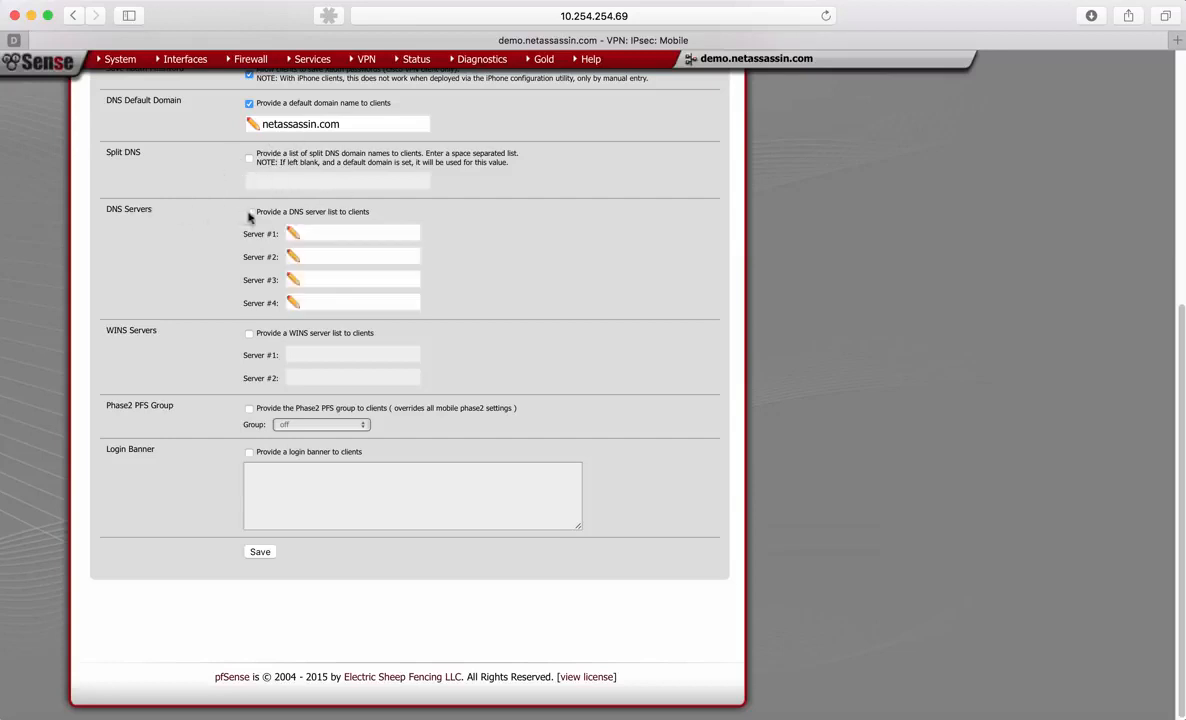
click(321, 232)
text(10.254.254.1)
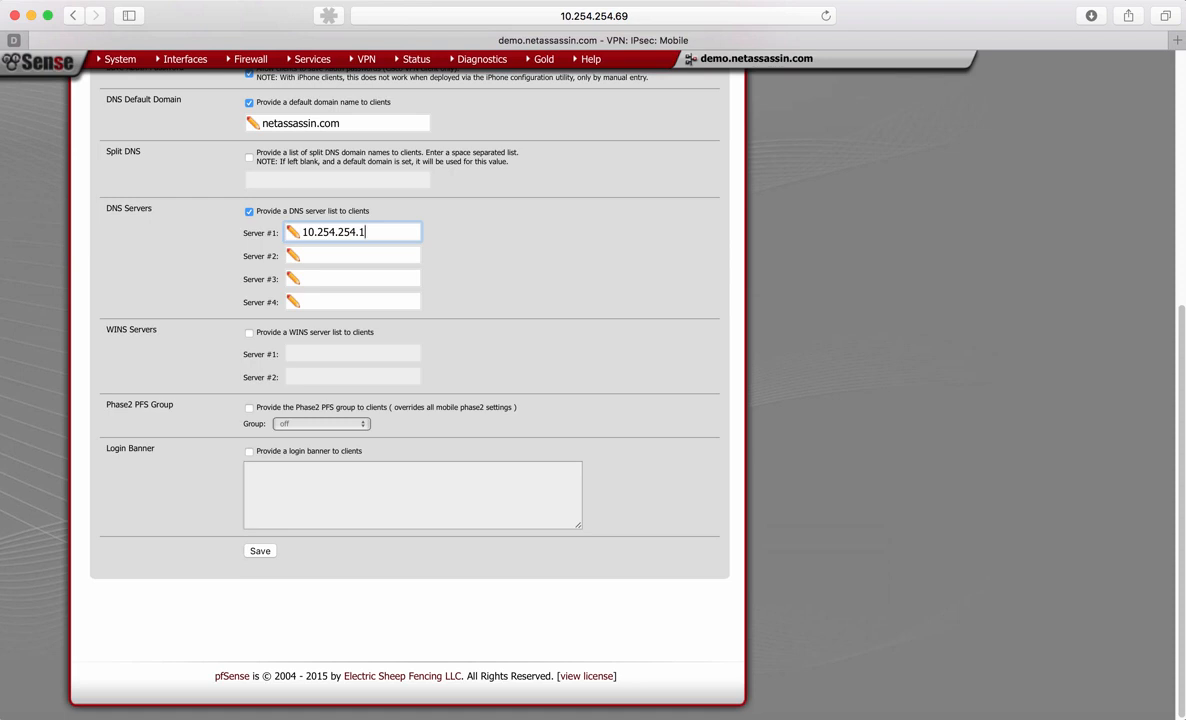
- Review the mobile client configuration from the virtual address pool through the DNS, WINS and login banner settings
scroll(422, 157, up, 5)
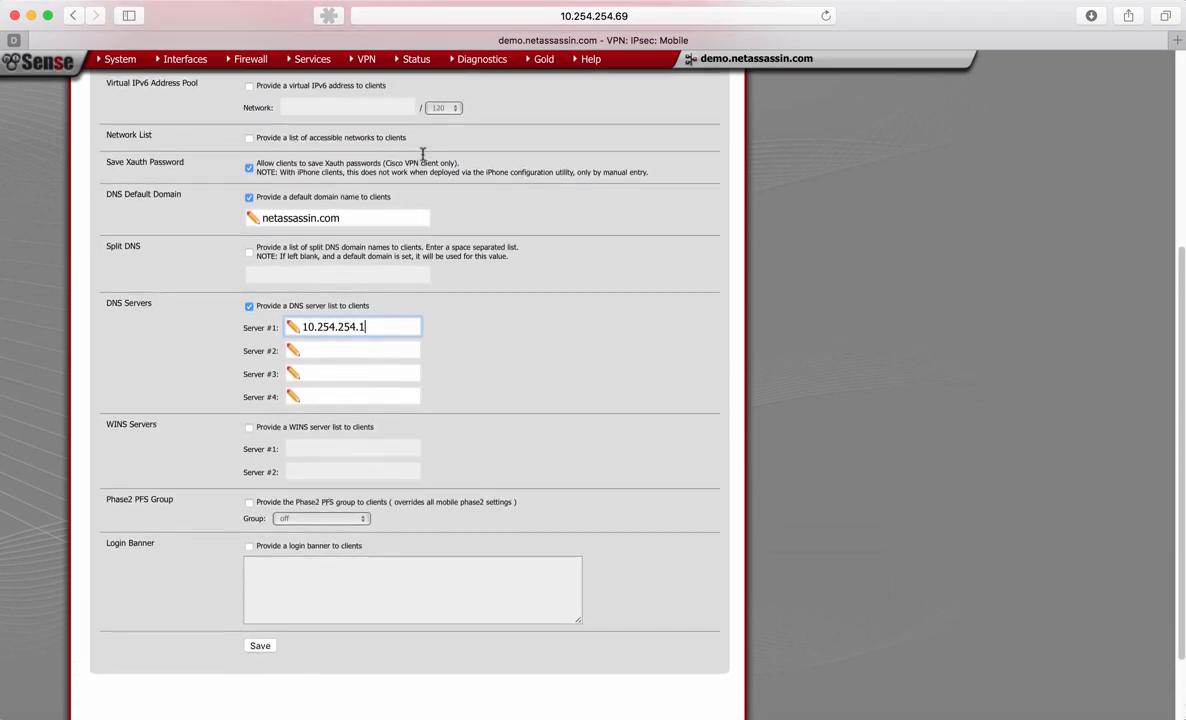
scroll(422, 157, down, 1)
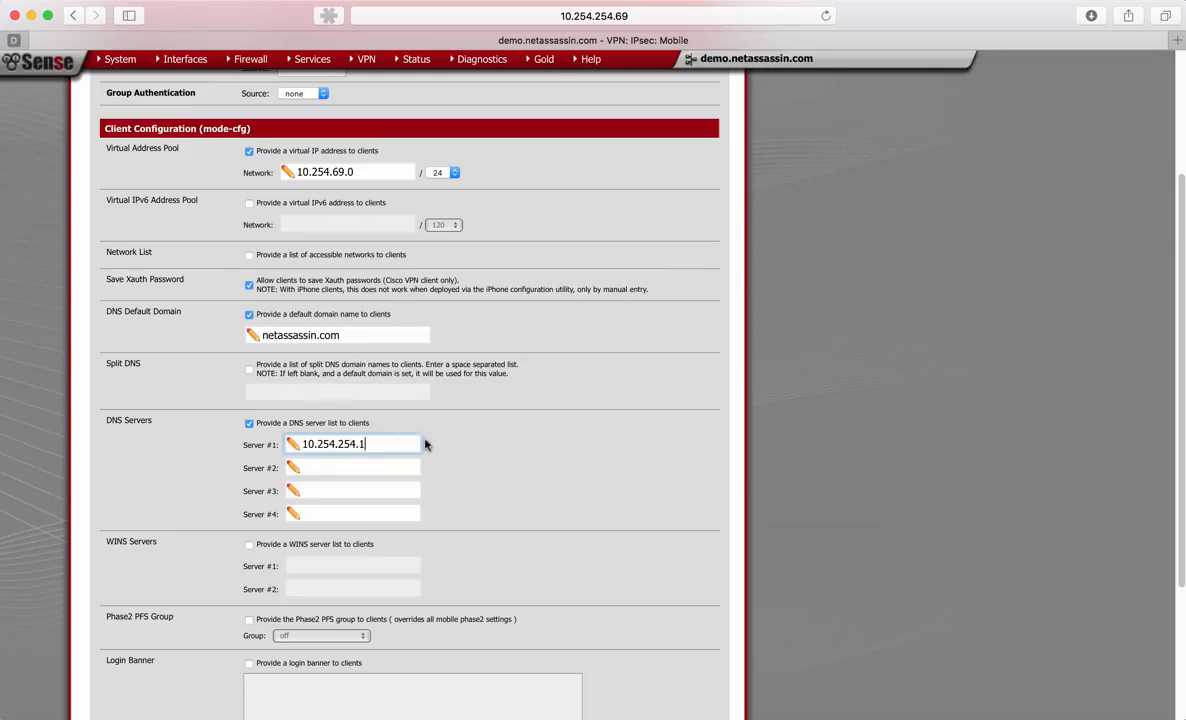
scroll(423, 442, down, 1)
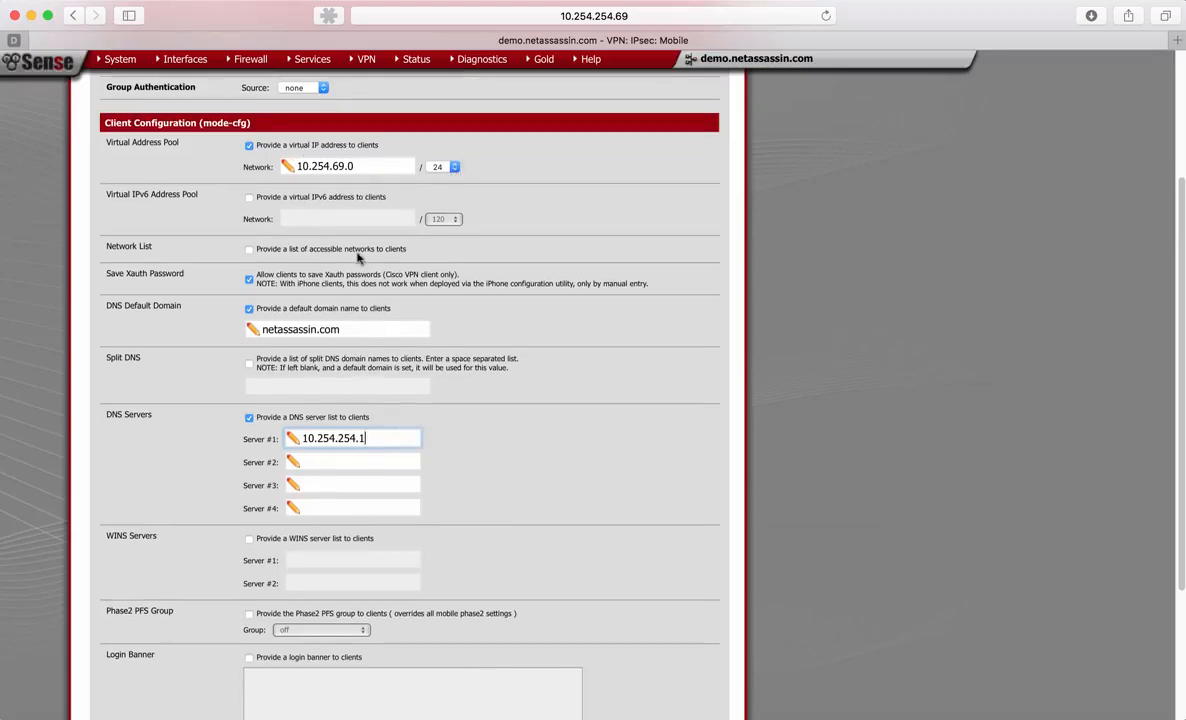
scroll(335, 245, down, 3)
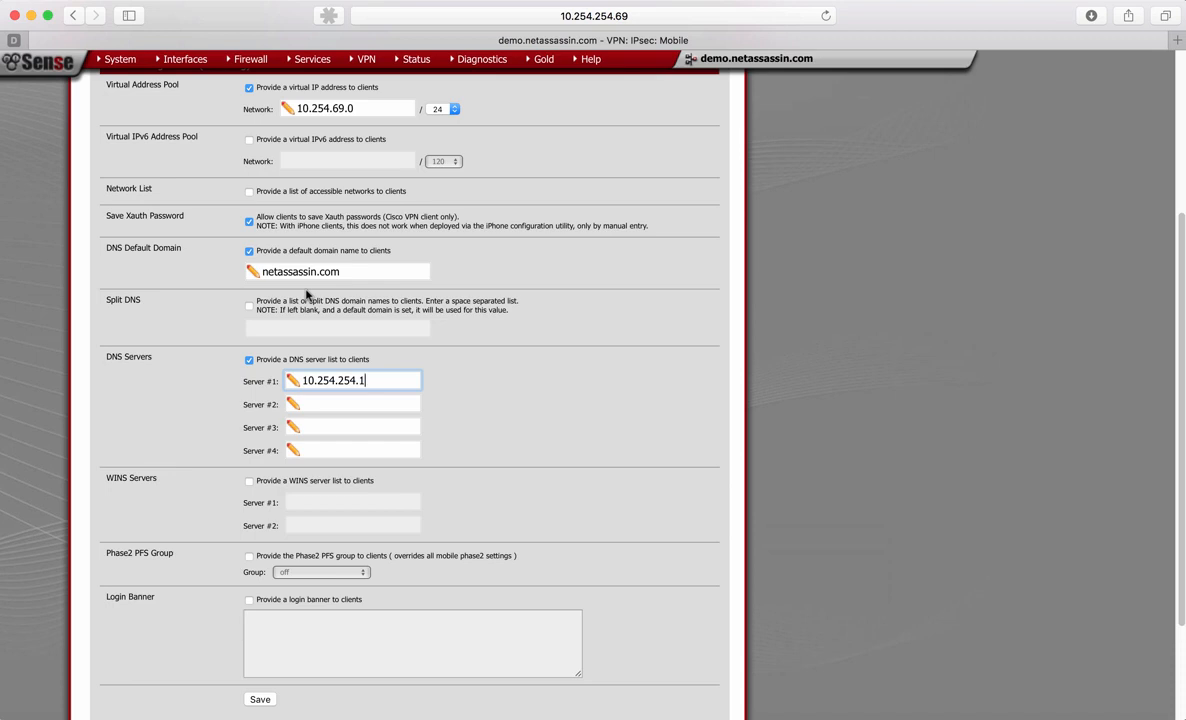
scroll(307, 293, down, 3)
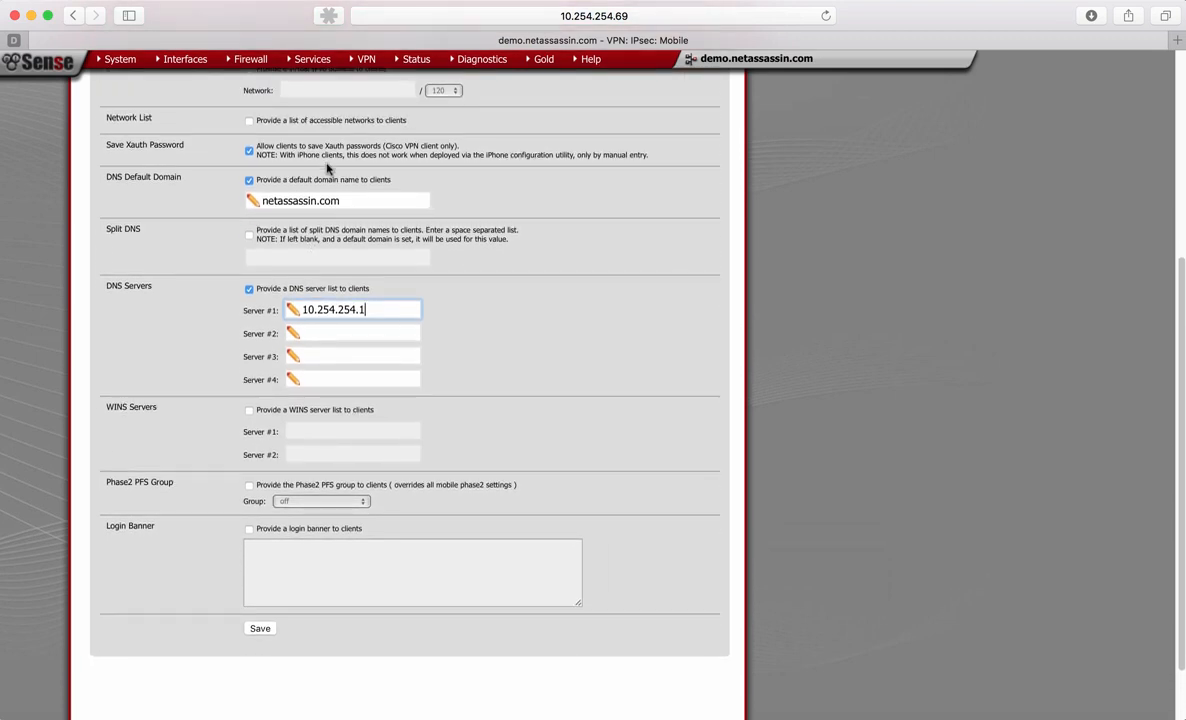
scroll(320, 300, down, 3)
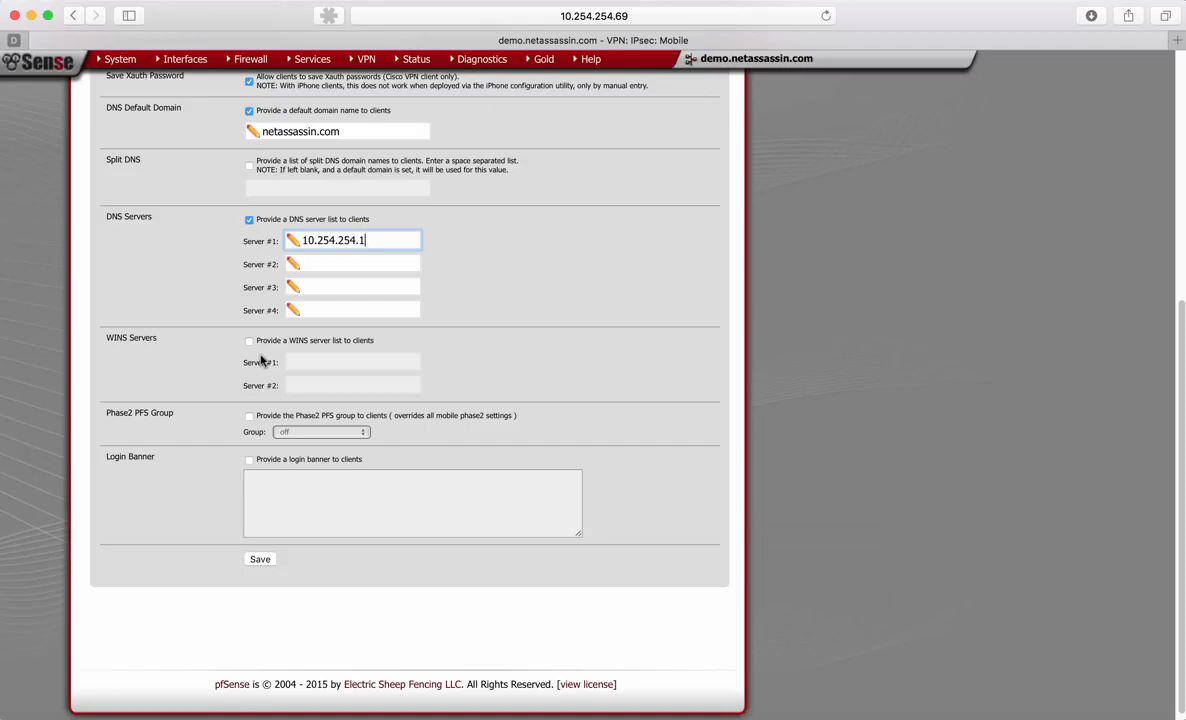
- Provide clients with the login banner "Welcome and you are now safe to surf the internet." and save the mobile client settings
scroll(260, 360, down, 1)
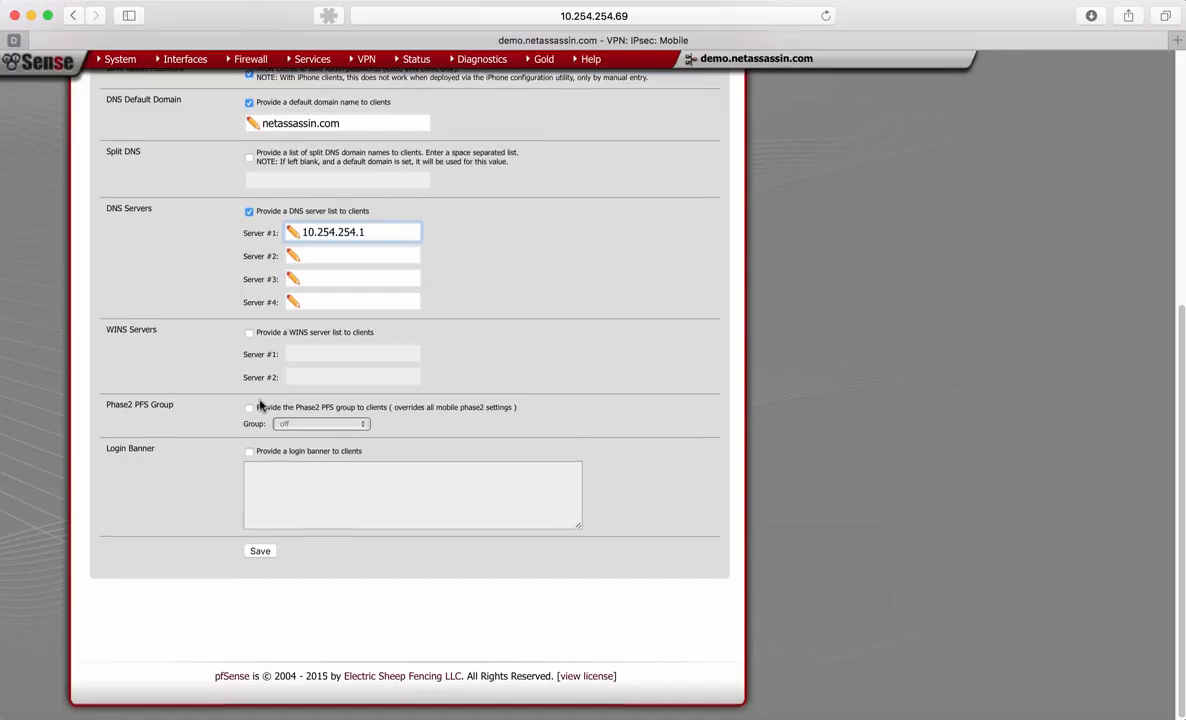
click(249, 452)
click(268, 476)
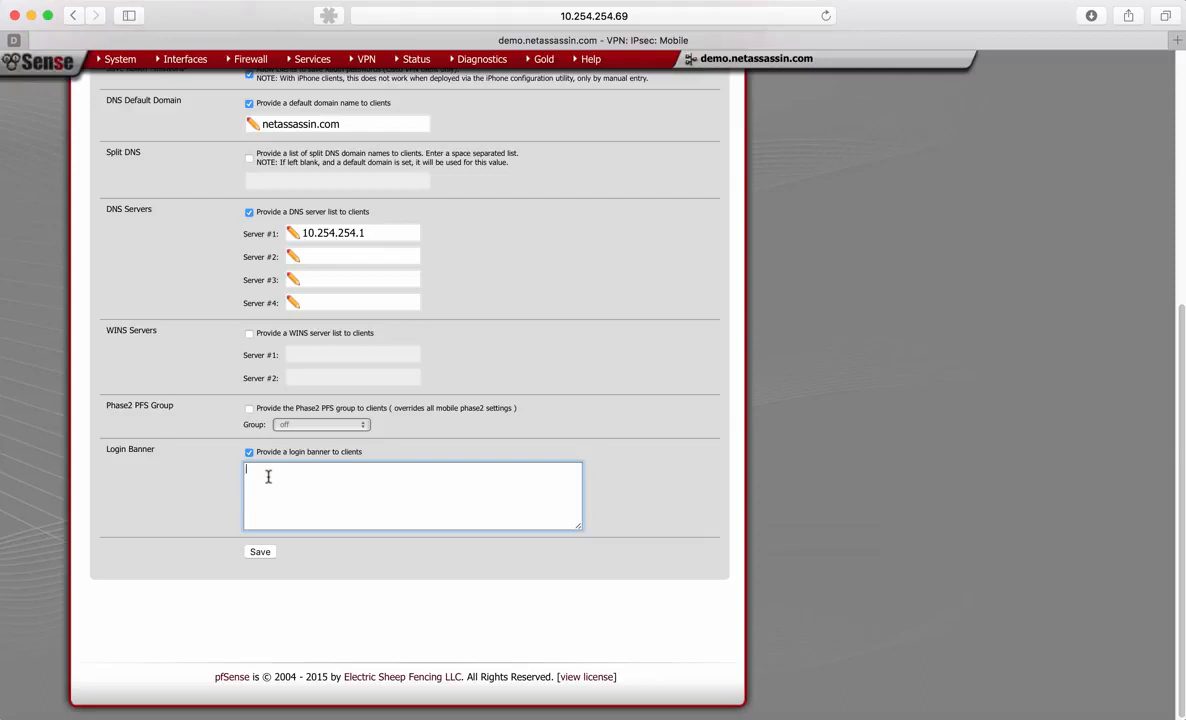
text(Welcome and you are now safe to ss)
text(rf the internet.)
click(256, 553)
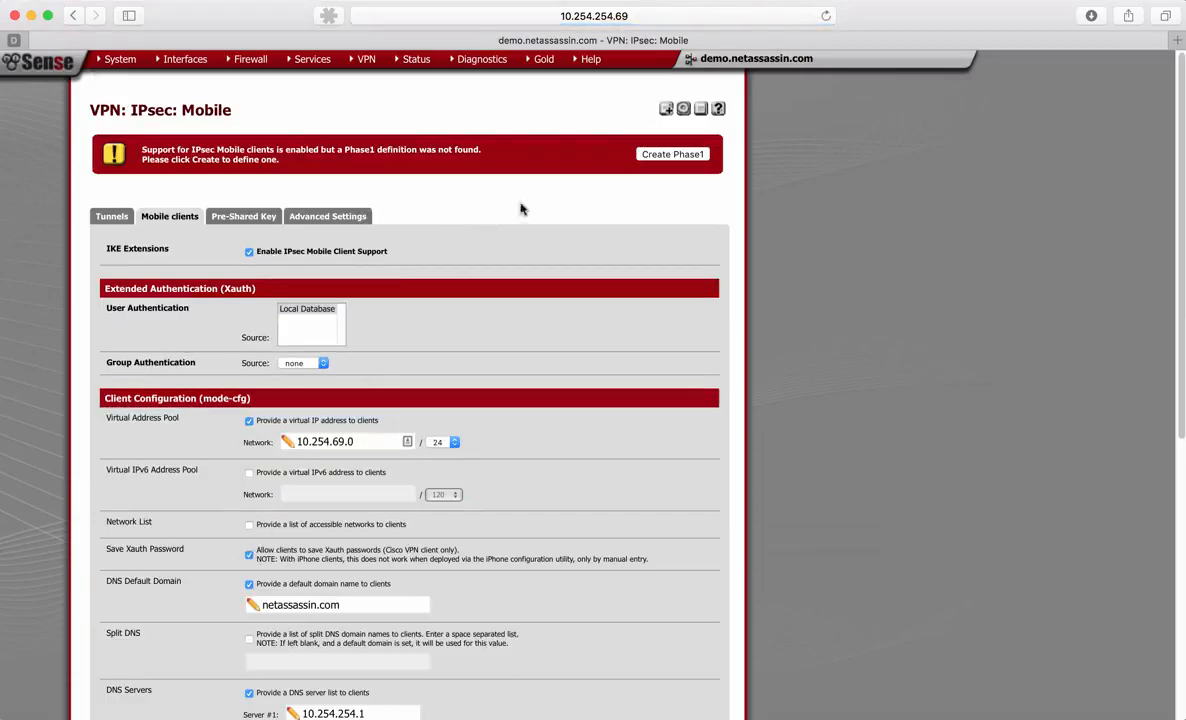
- Start creating the missing Phase 1 definition for the IPsec mobile clients
scroll(338, 434, down, 10)
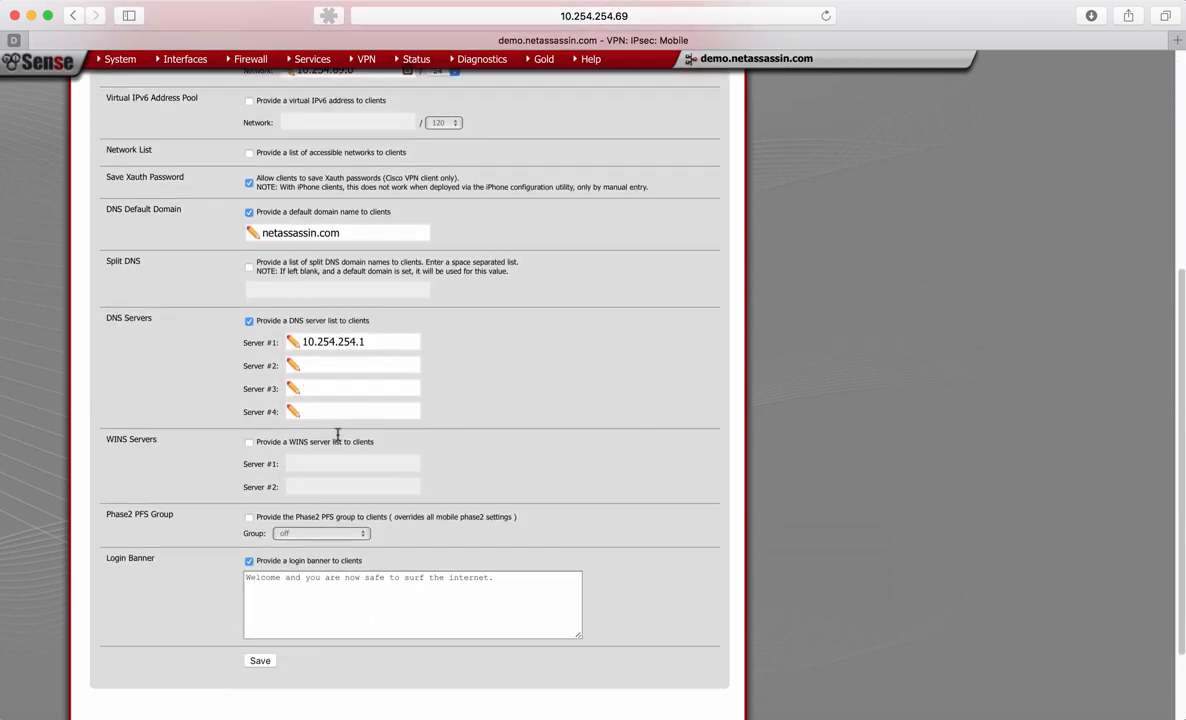
scroll(338, 434, up, 10)
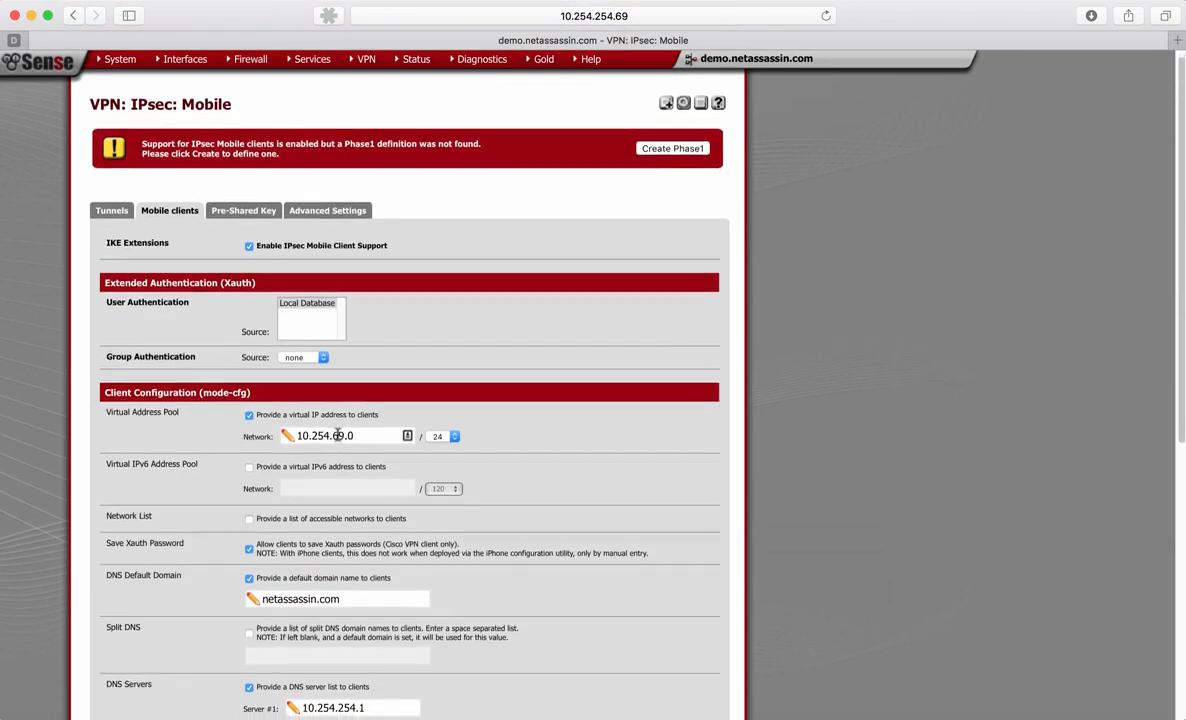
scroll(340, 430, down, 1)
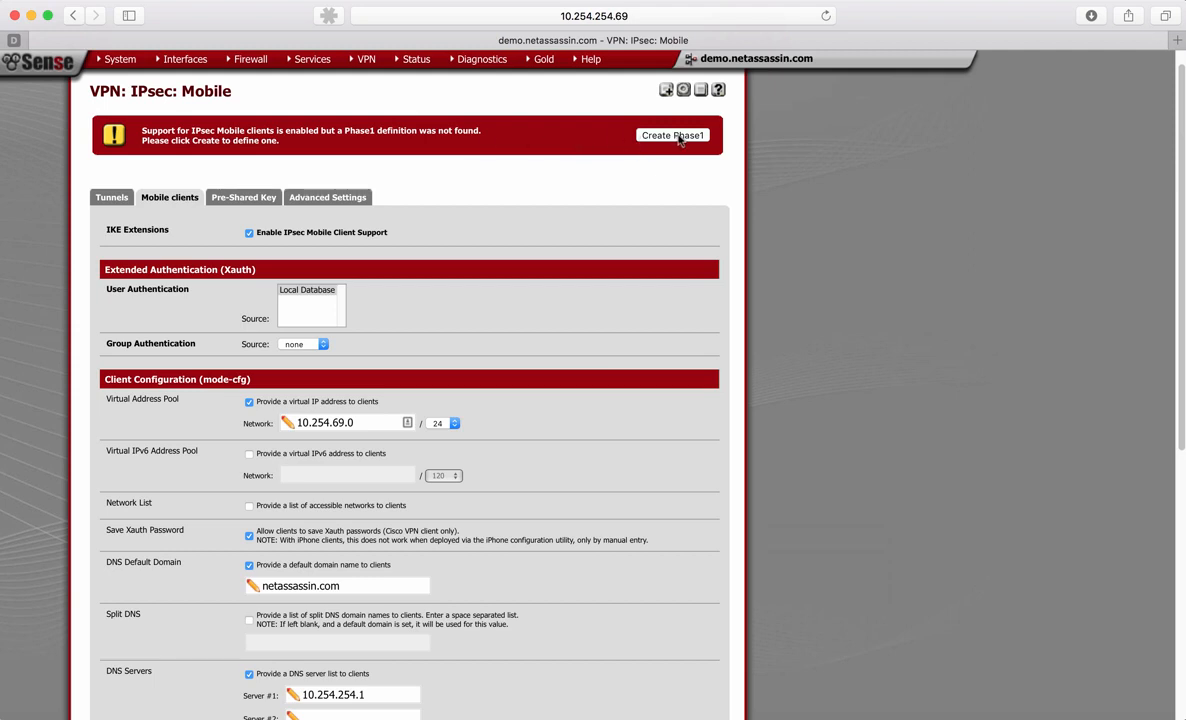
click(679, 139)
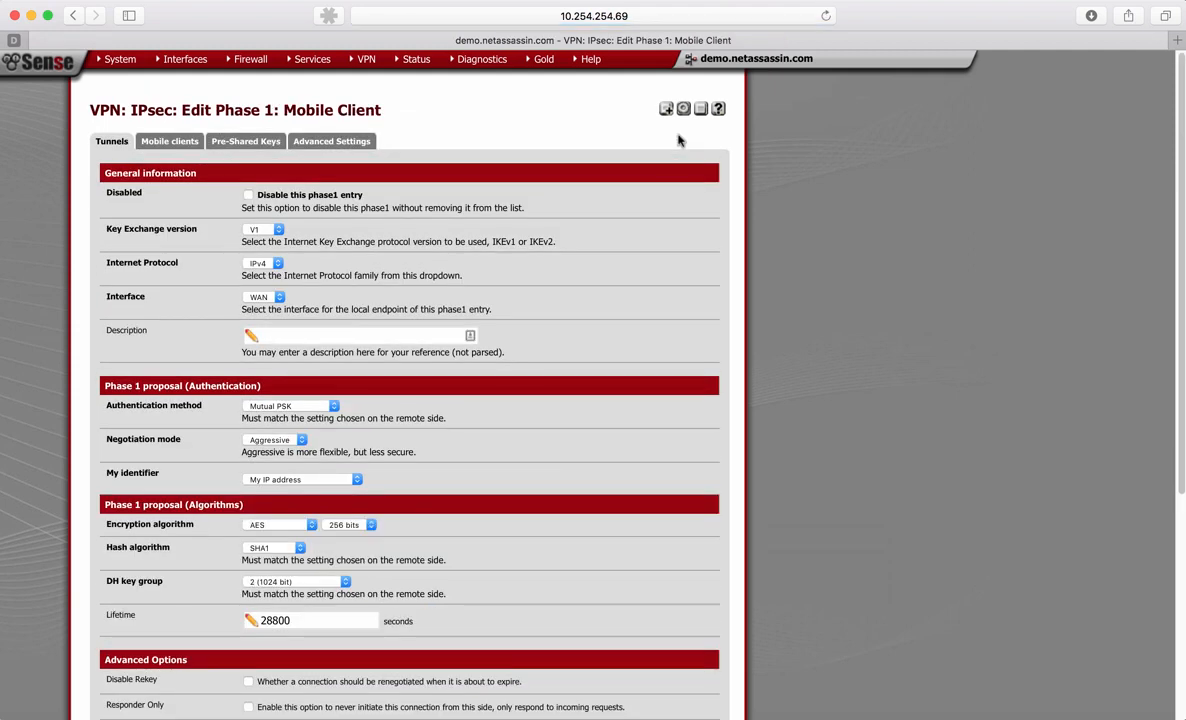
- Review the mobile client Phase 1 general settings and proposals, including the available key exchange versions
scroll(679, 140, down, 1)
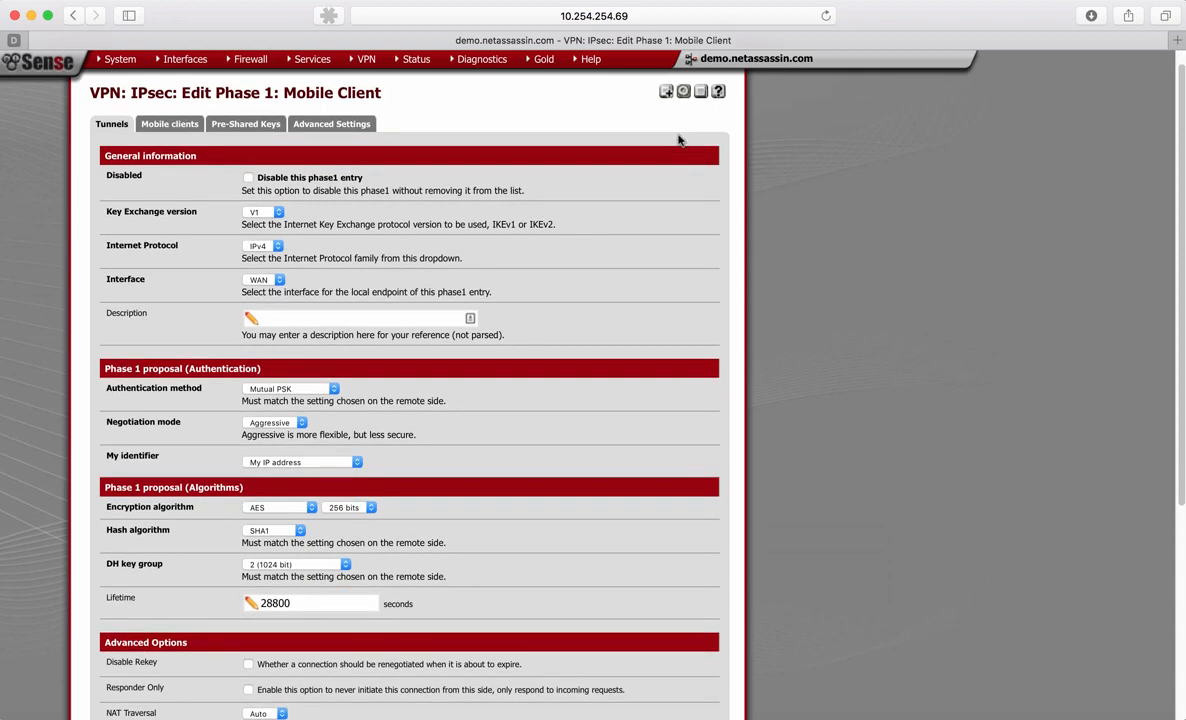
scroll(679, 140, down, 5)
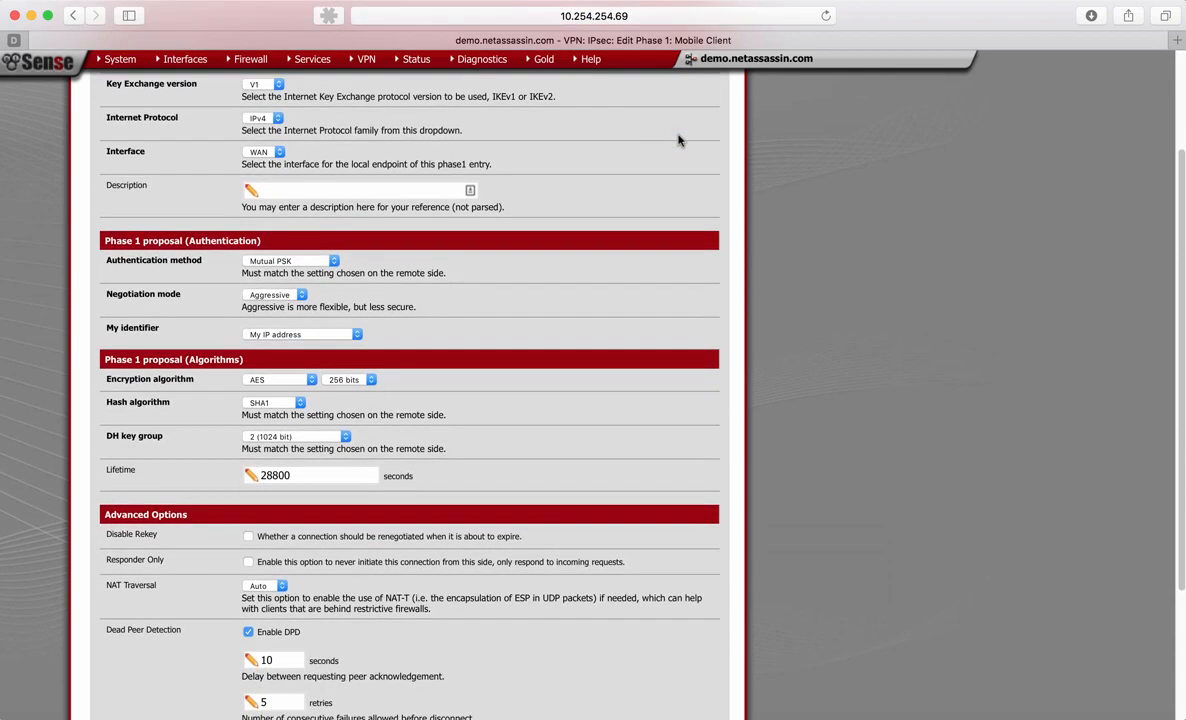
scroll(145, 201, up, 1)
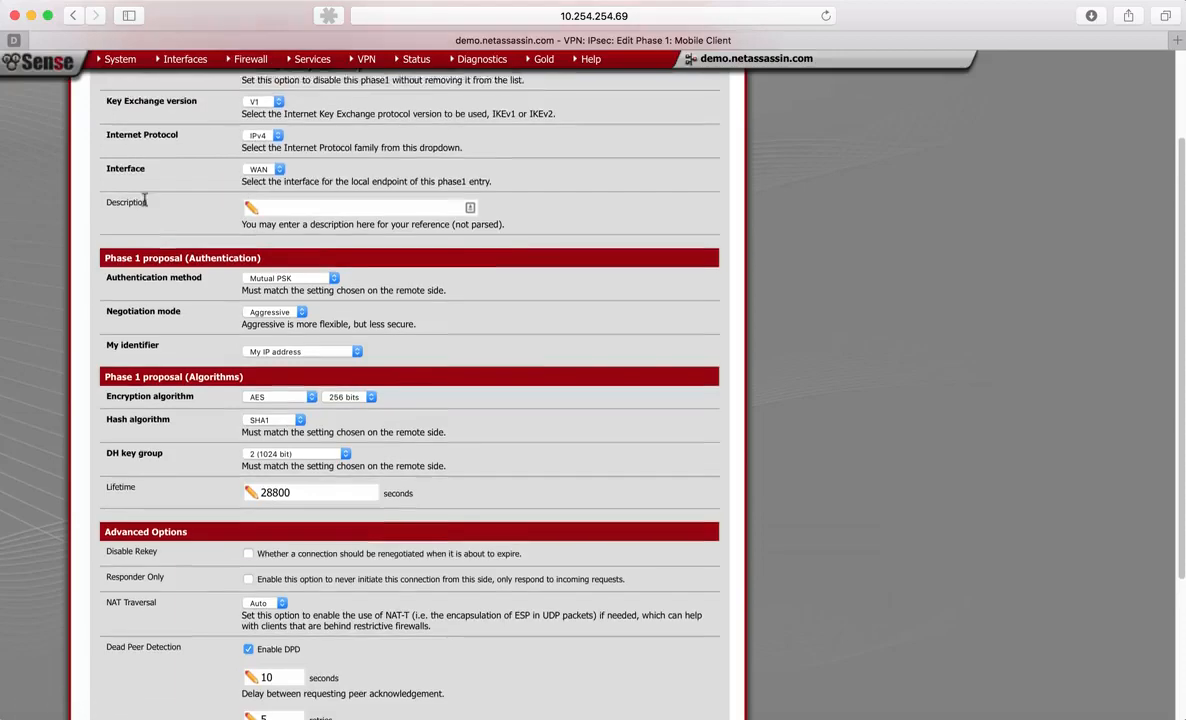
scroll(145, 202, down, 1)
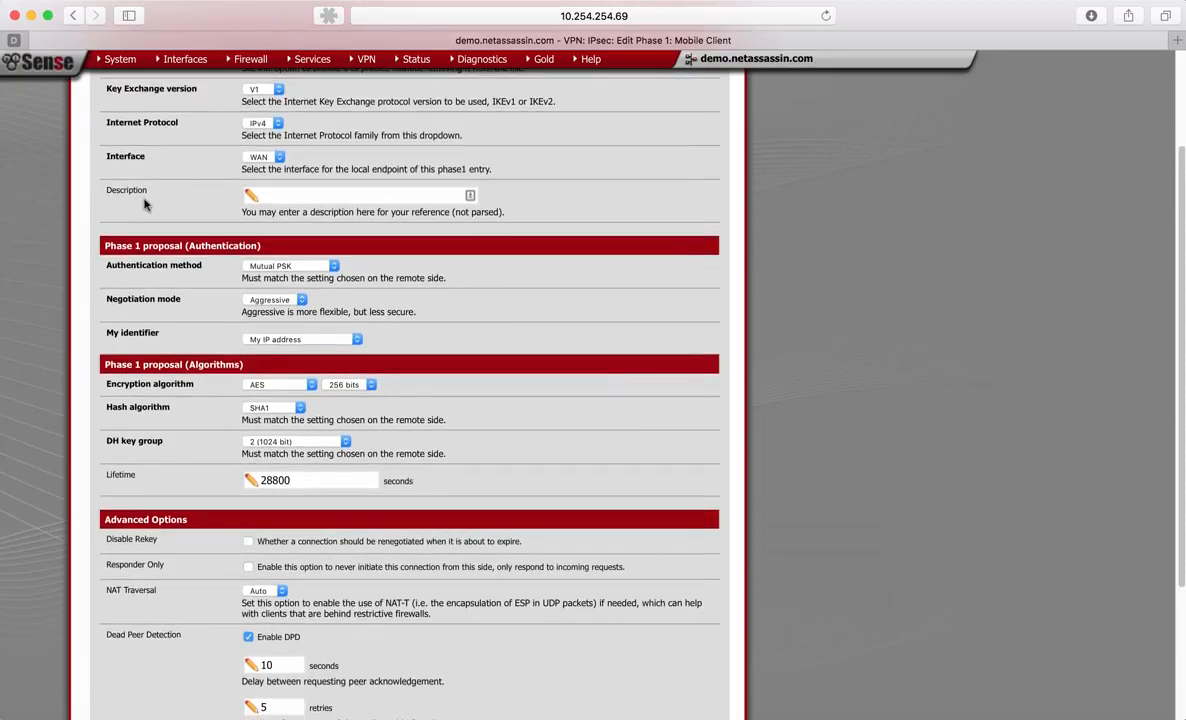
scroll(146, 204, down, 1)
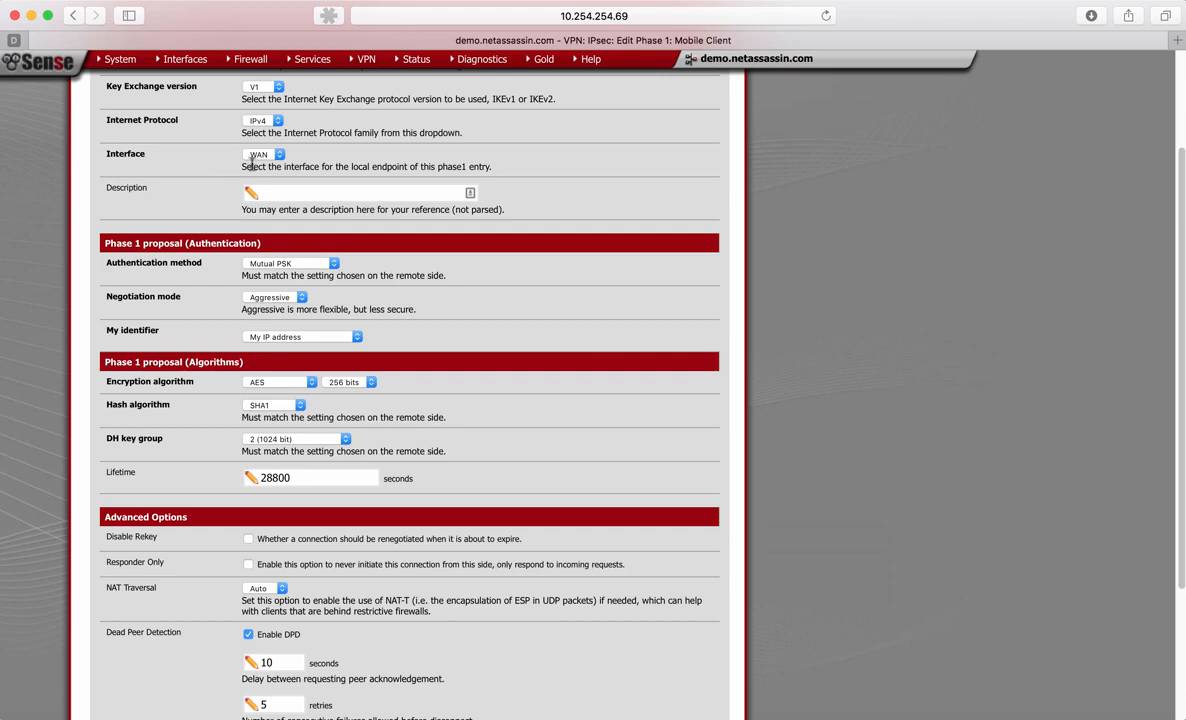
scroll(225, 175, up, 3)
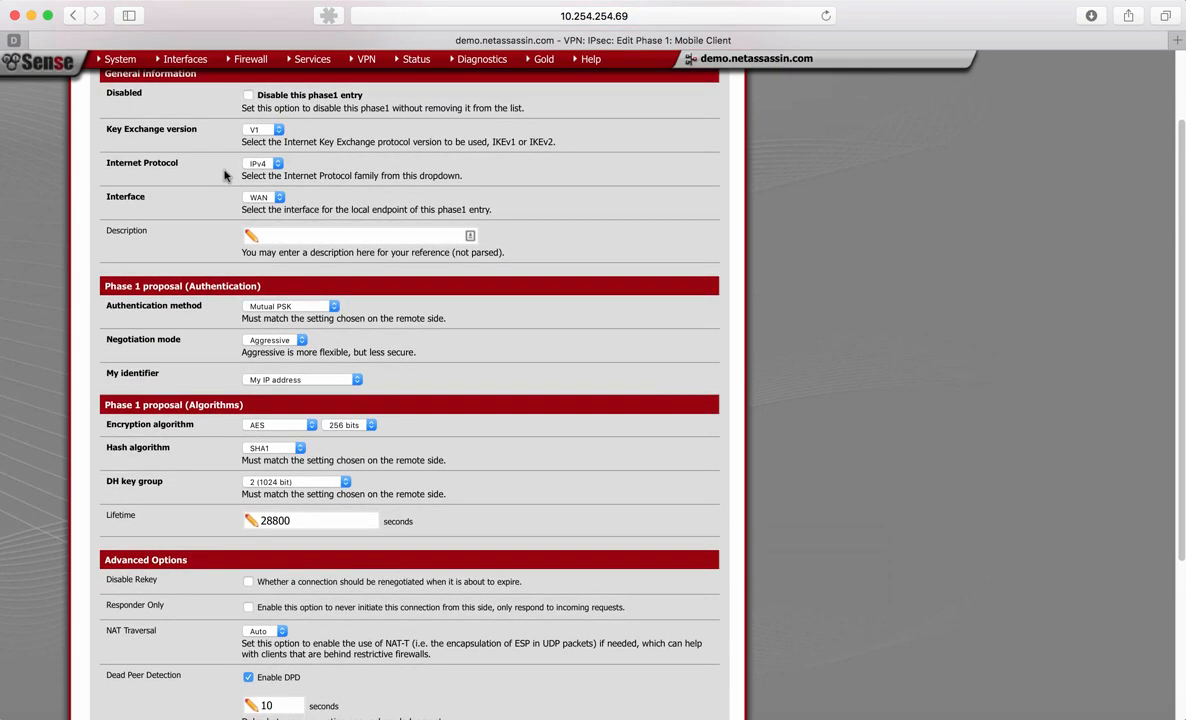
click(256, 129)
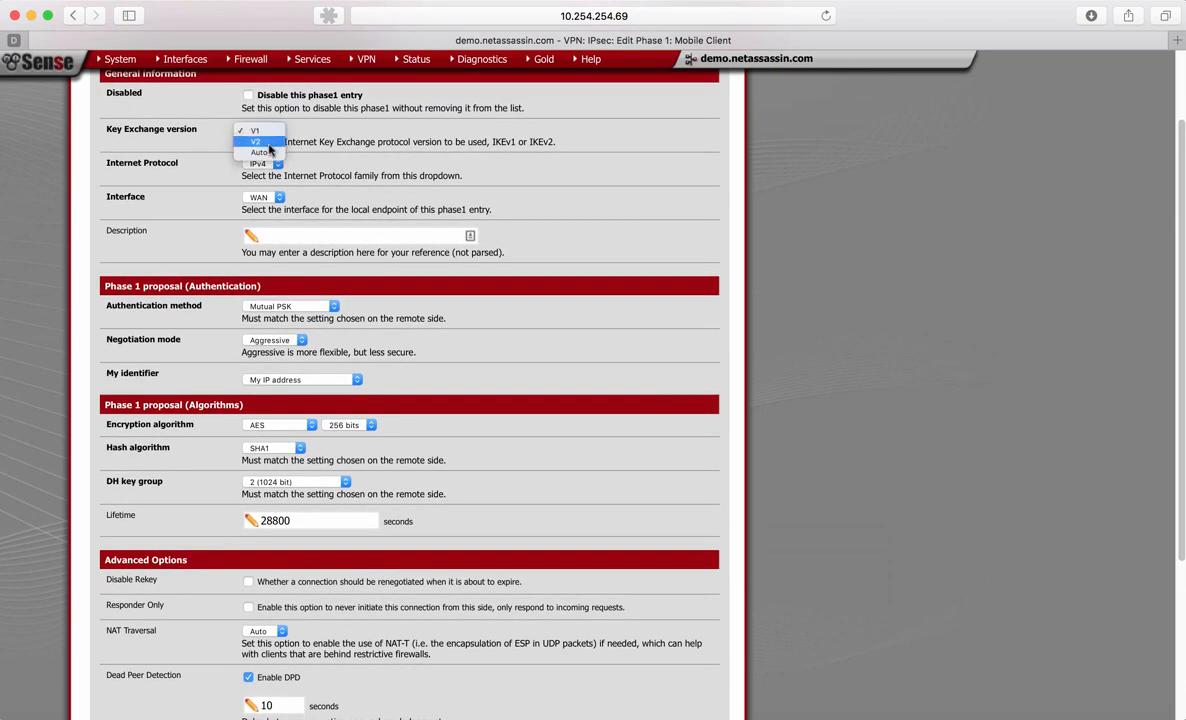
click(194, 131)
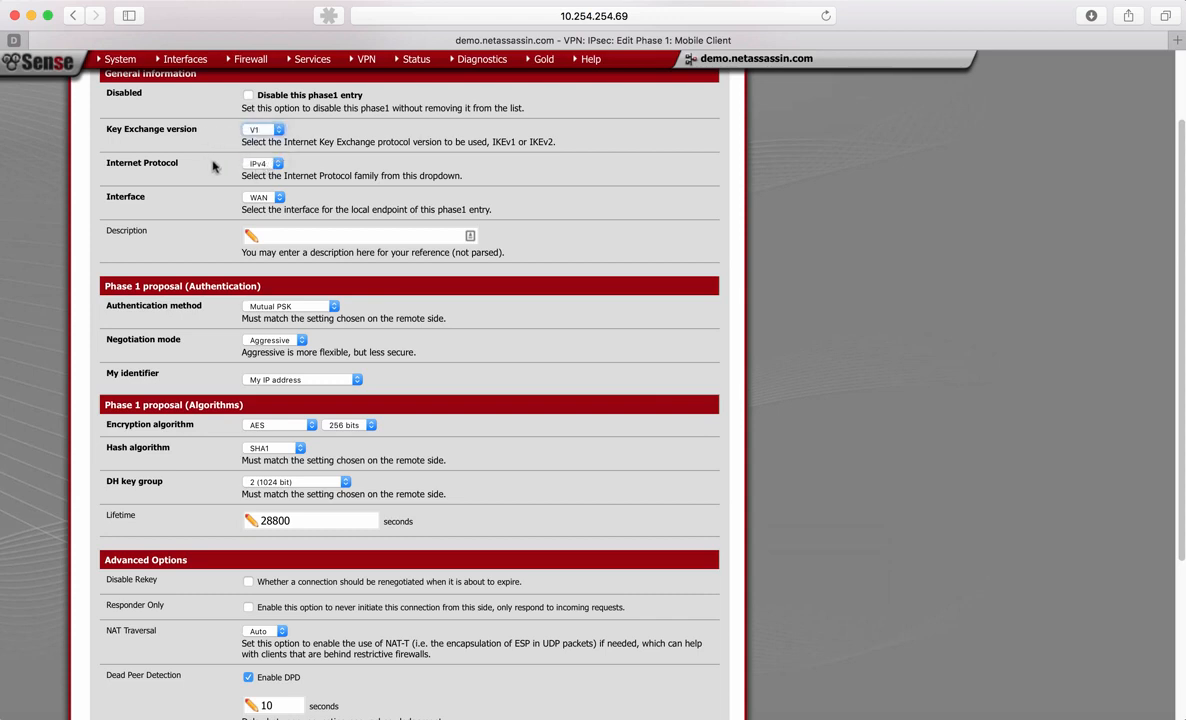
- Choose WAN as the interface for the local endpoint of the Phase 1 entry
scroll(200, 160, down, 1)
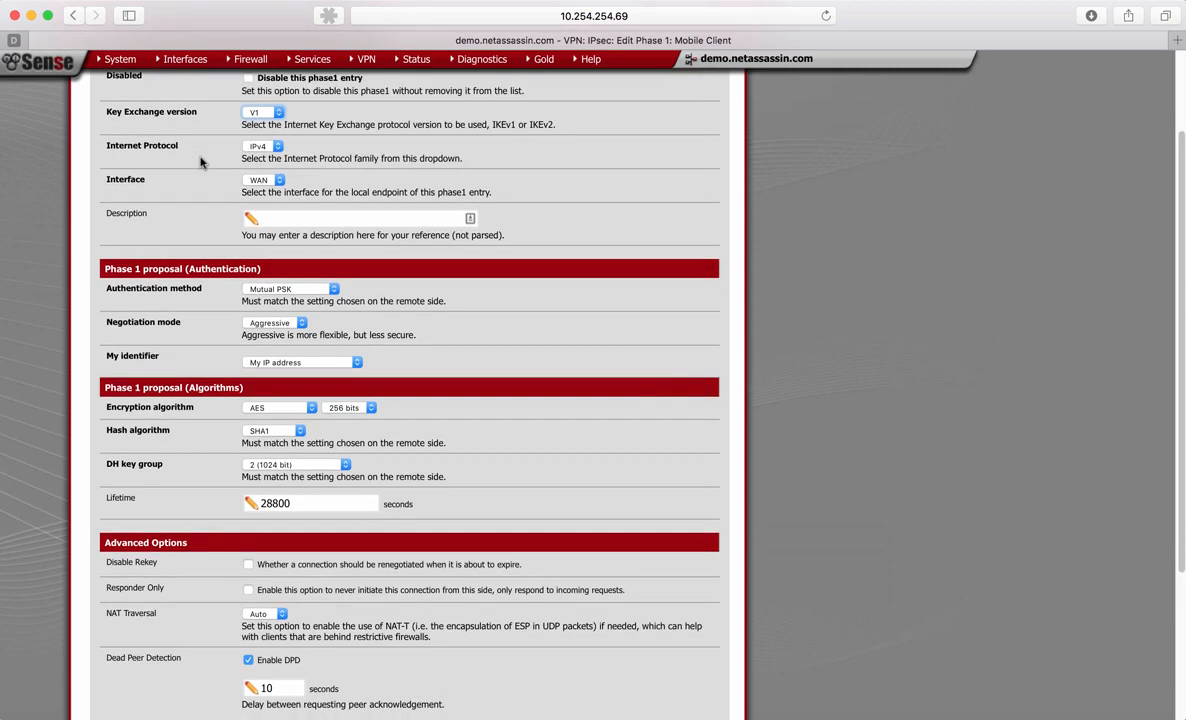
scroll(200, 162, down, 2)
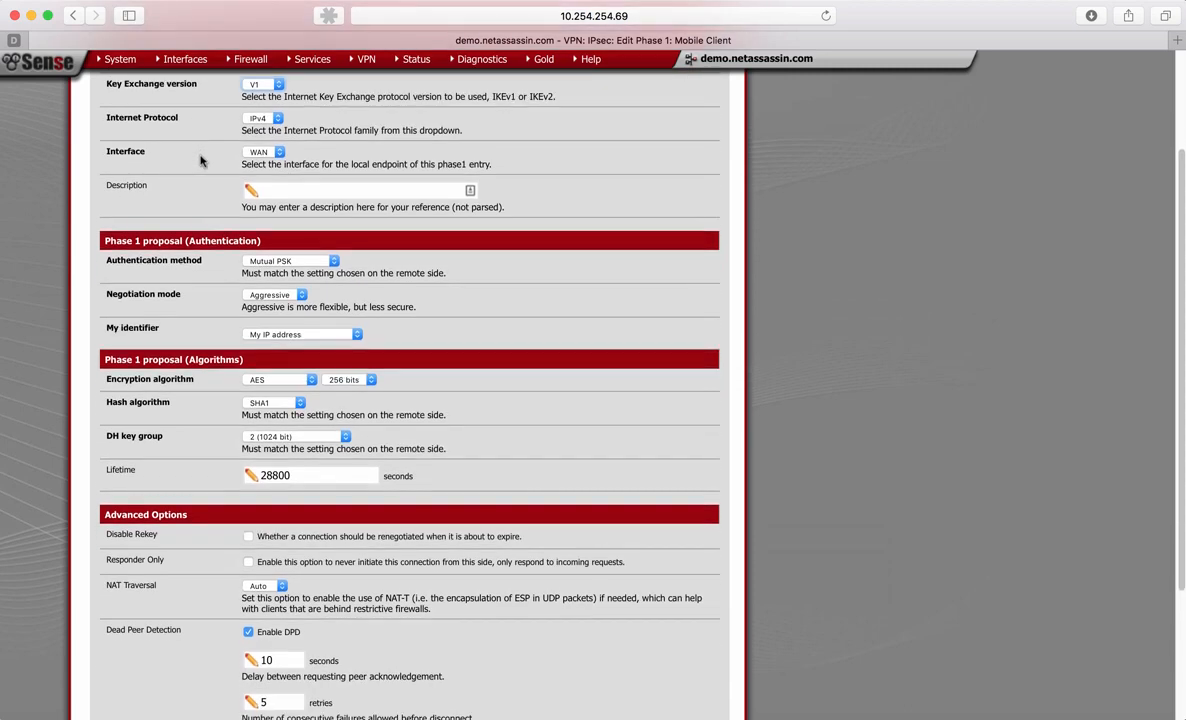
click(278, 153)
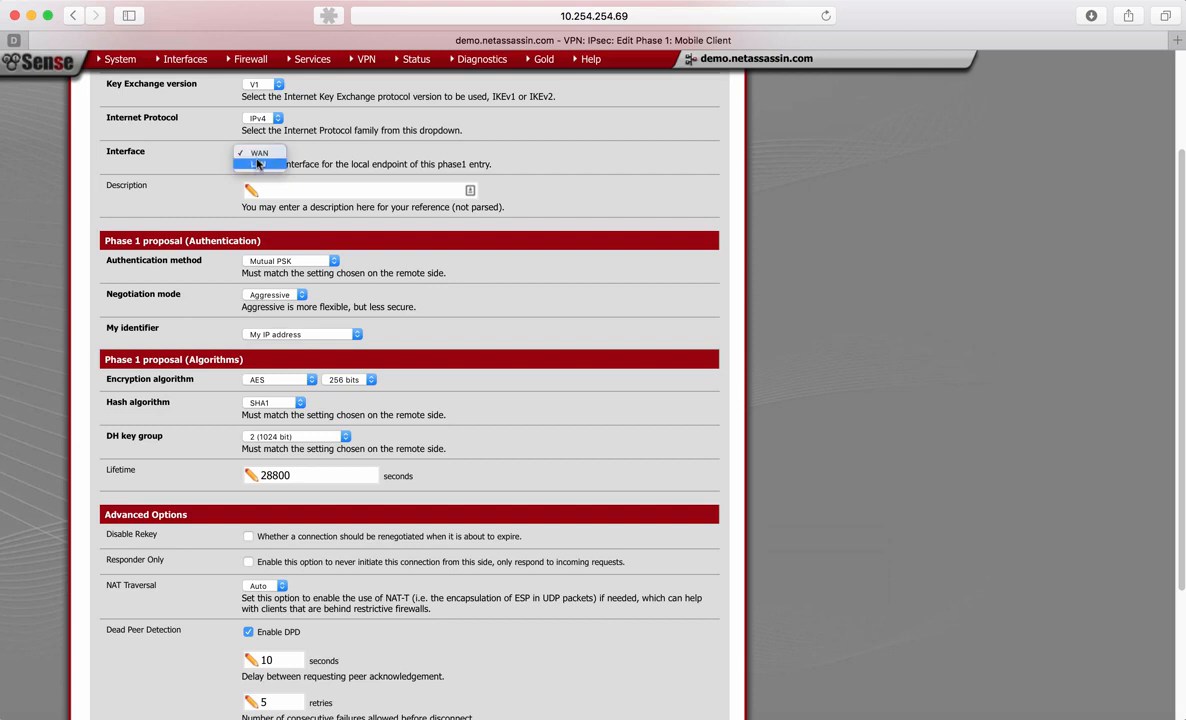
click(256, 153)
- Describe the Phase 1 entry as "VPN Concentrator endpoint"
scroll(176, 174, down, 1)
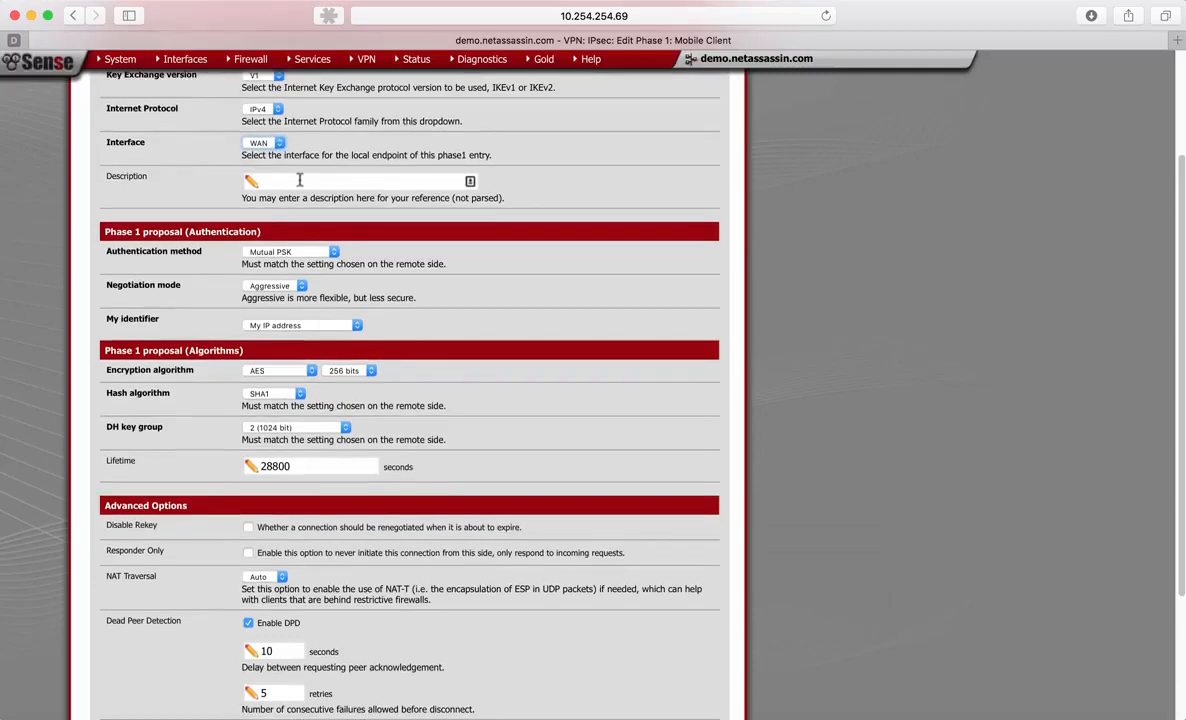
click(301, 181)
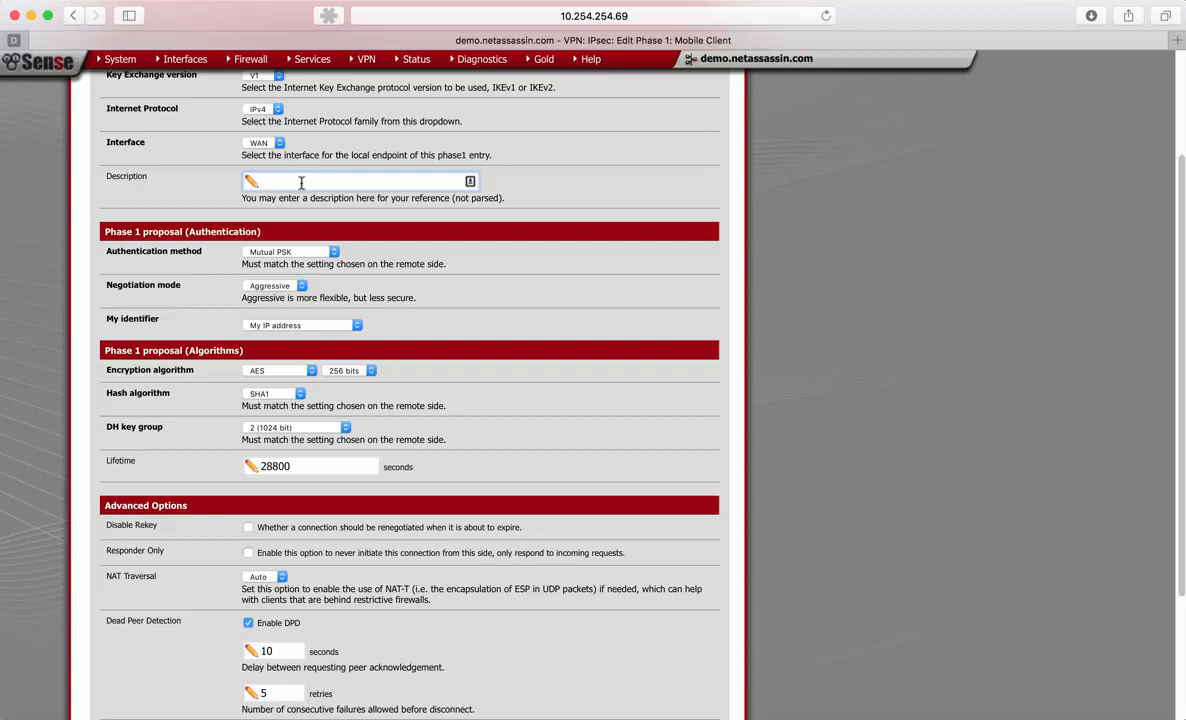
text(VPN Concentrator endpoint)
- Set the Phase 1 authentication method to Mutual PSK + Xauth
scroll(593, 400, down, 1)
scroll(282, 127, down, 3)
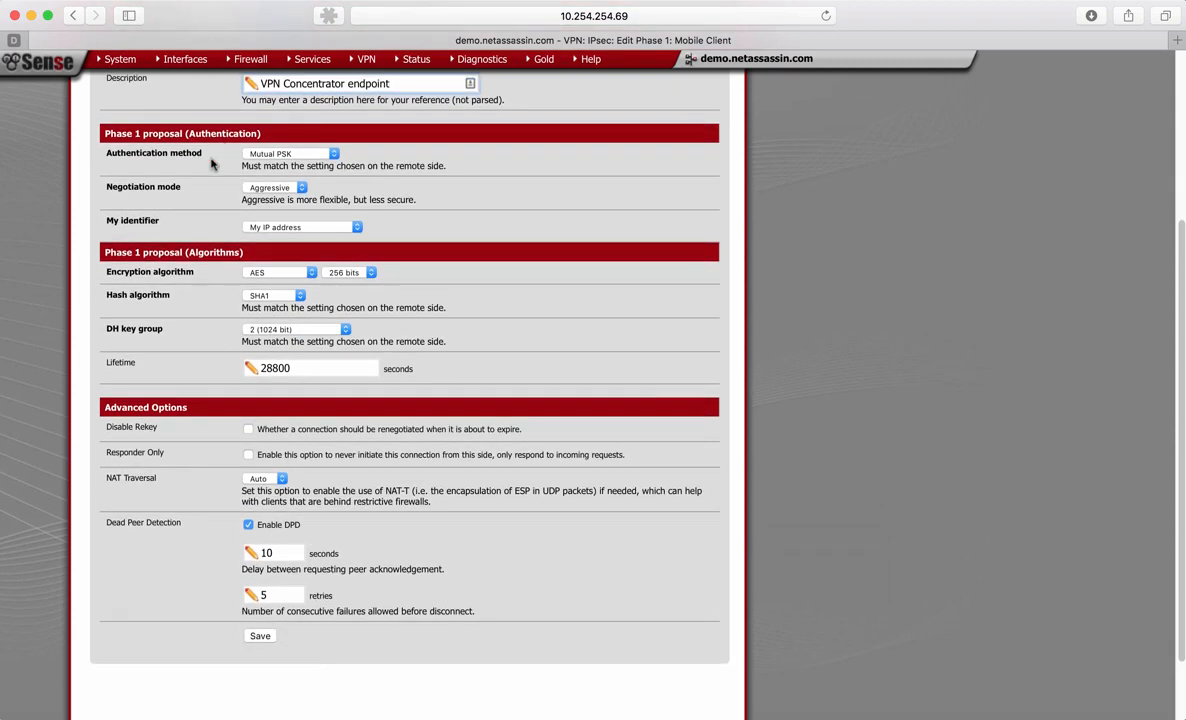
scroll(199, 150, down, 1)
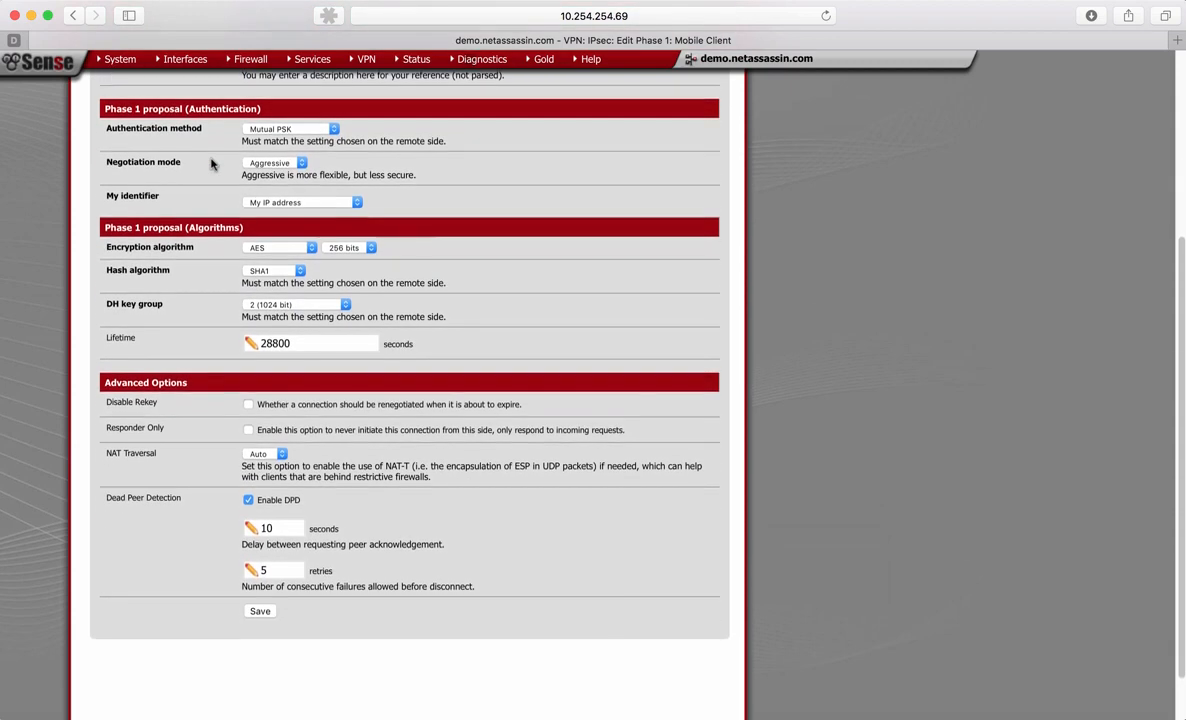
click(335, 129)
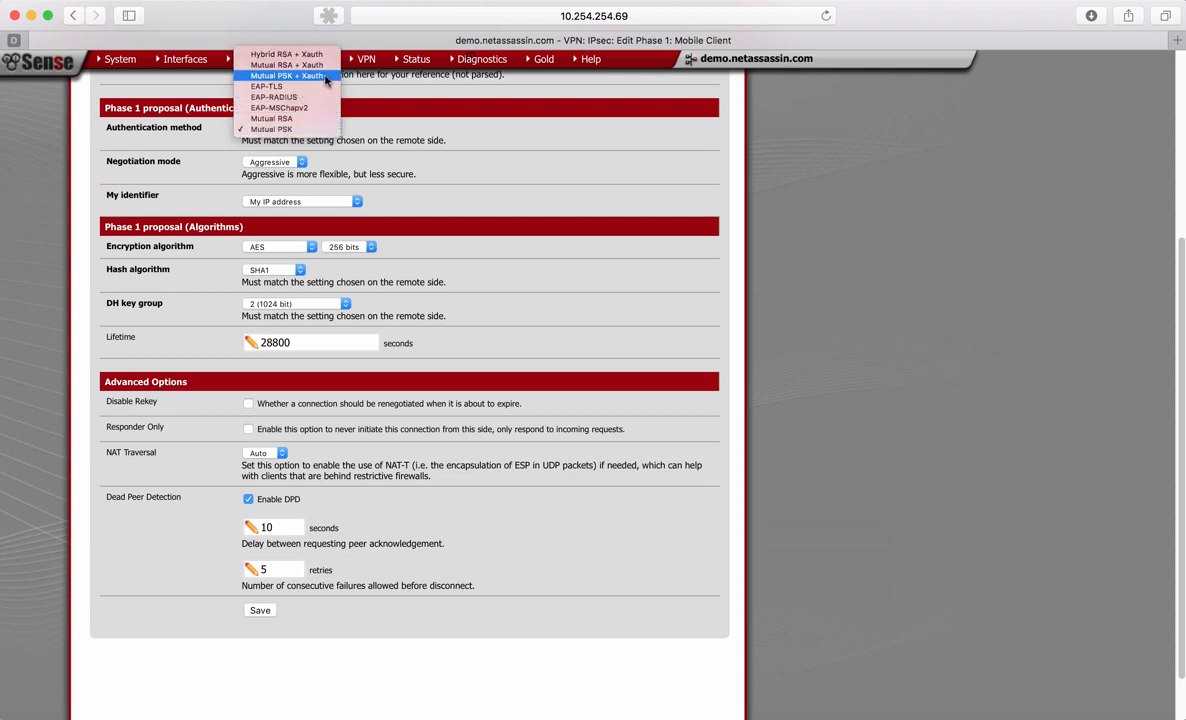
click(325, 77)
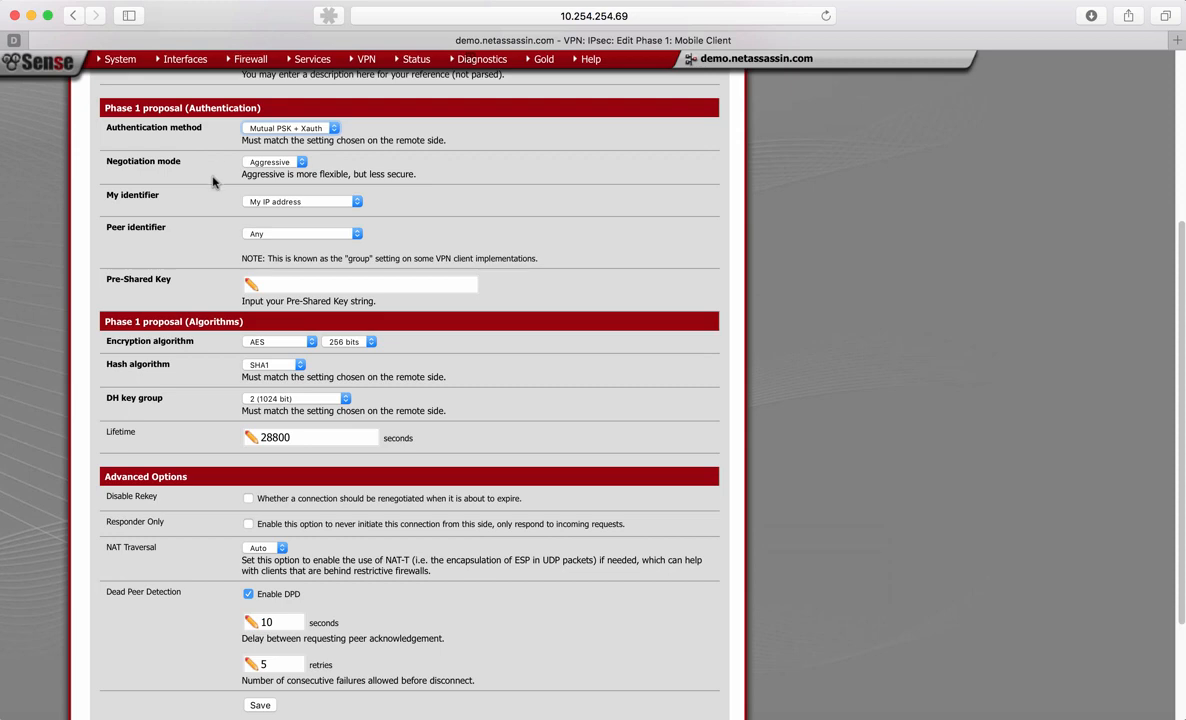
- Examine the available negotiation modes and My identifier options in the Phase 1 authentication proposal
scroll(212, 181, down, 1)
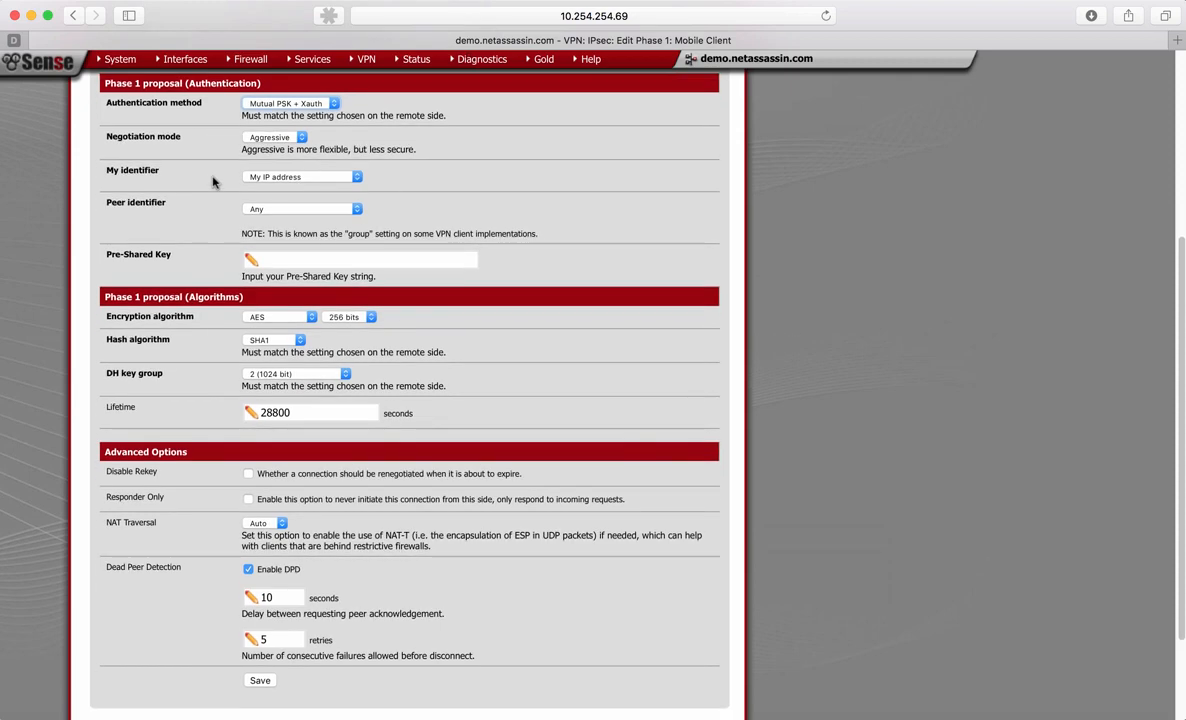
scroll(224, 150, down, 2)
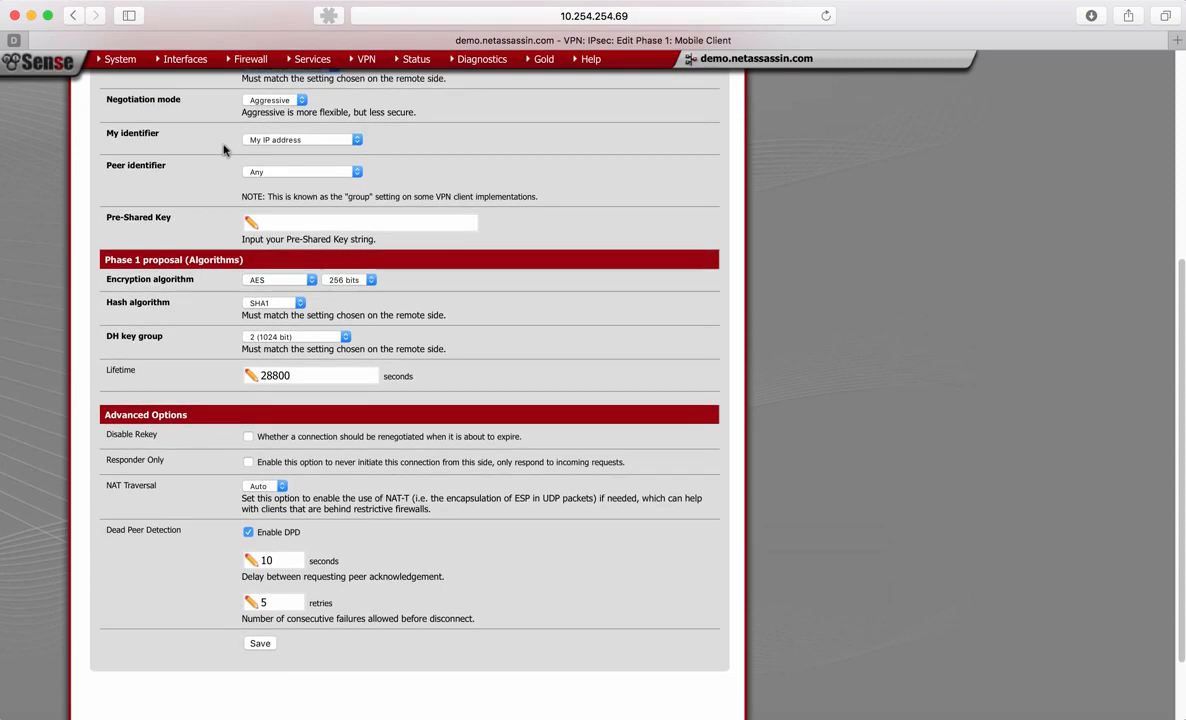
click(256, 88)
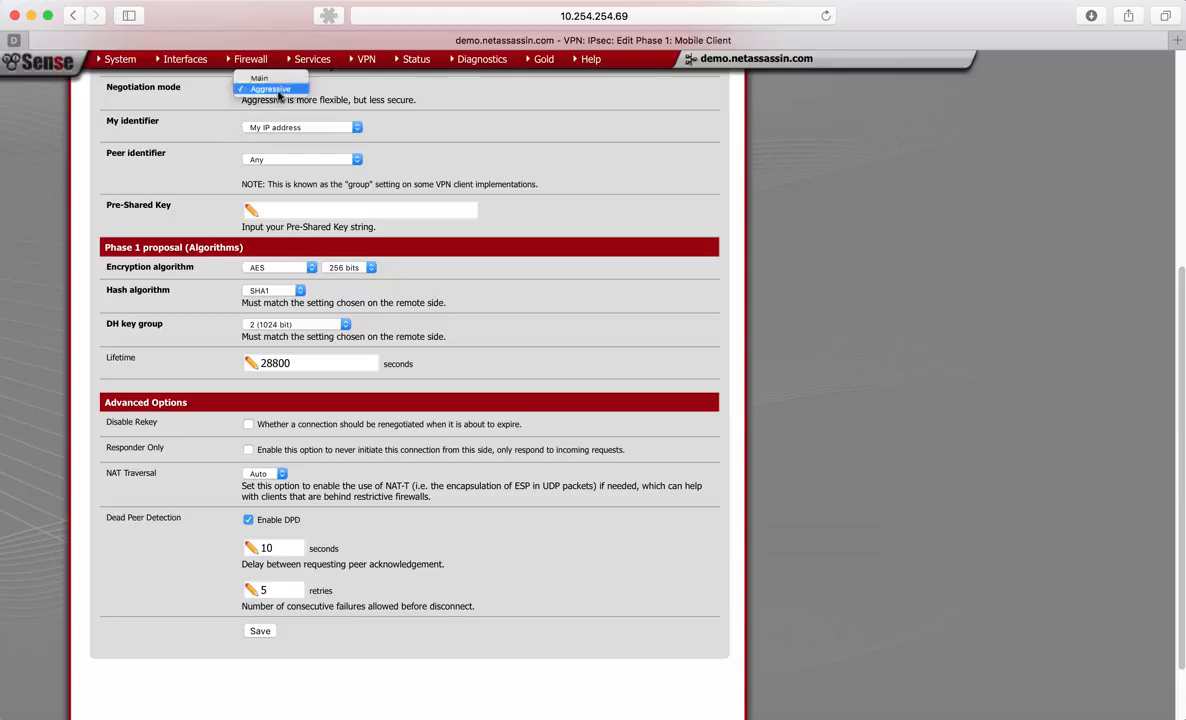
click(181, 106)
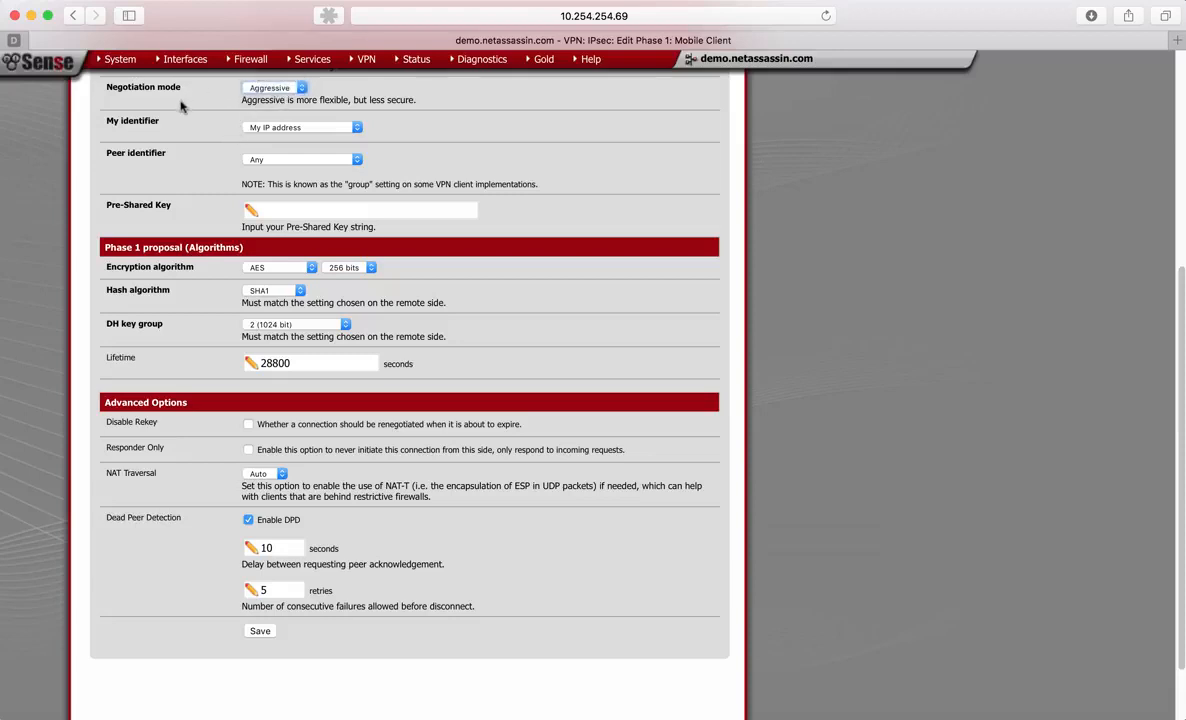
scroll(181, 106, down, 2)
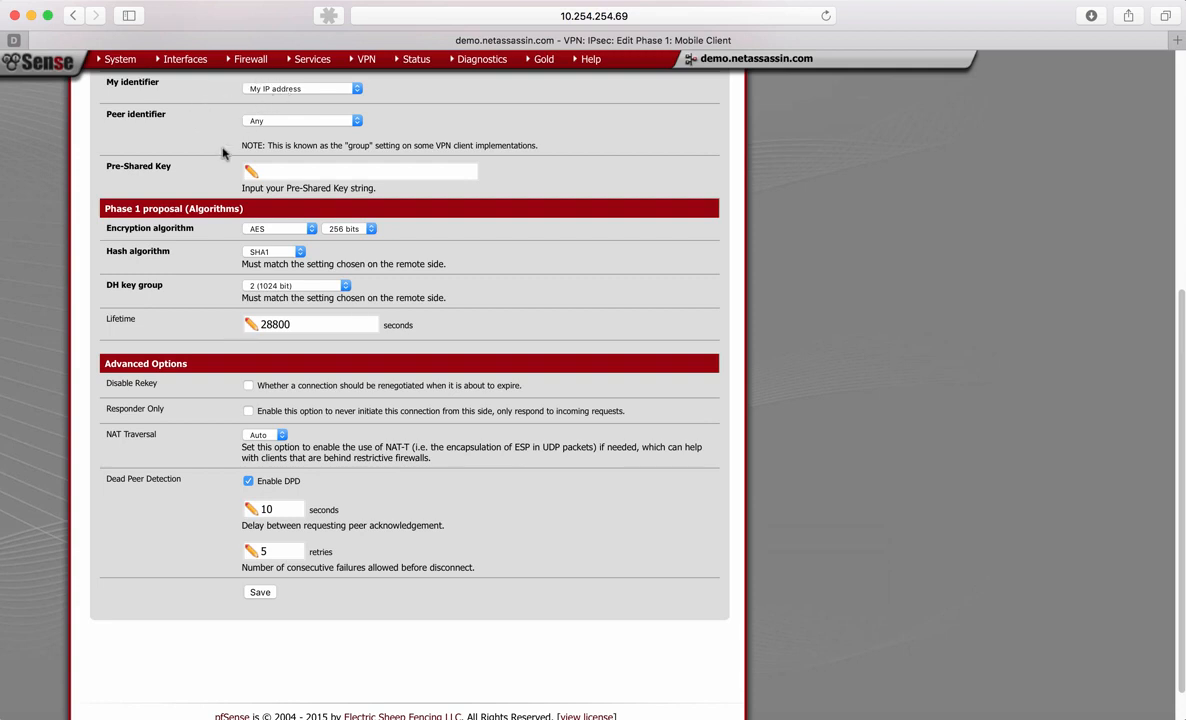
scroll(223, 152, up, 2)
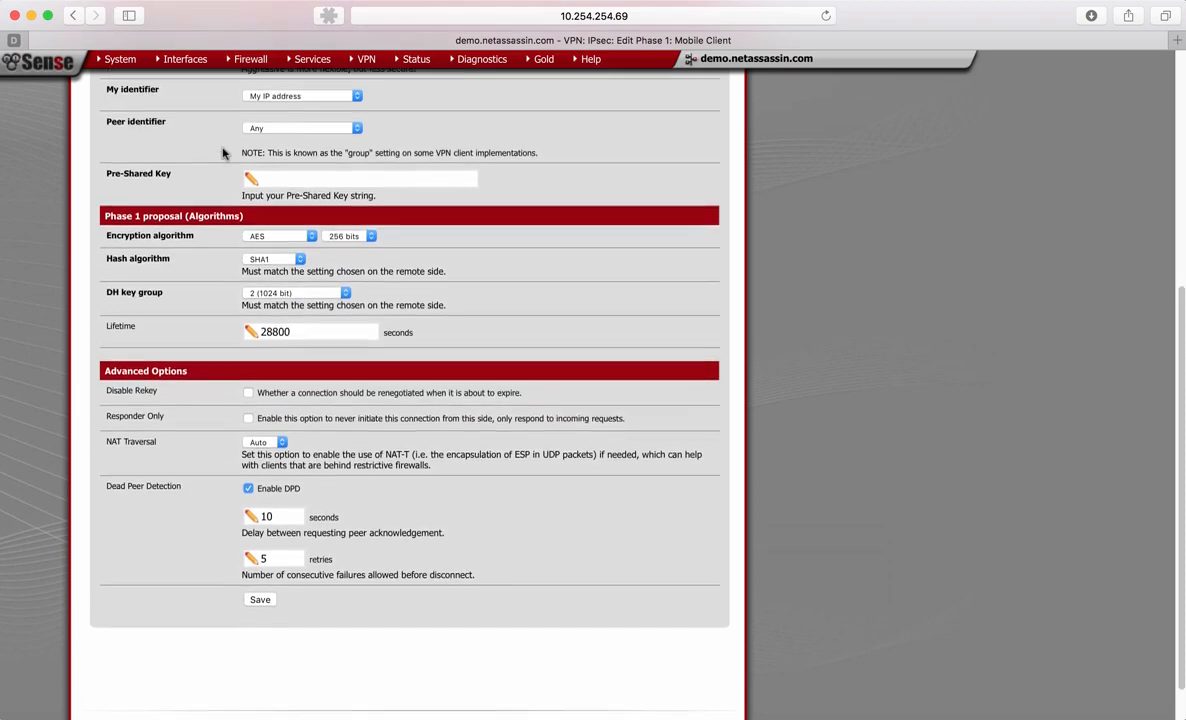
click(357, 127)
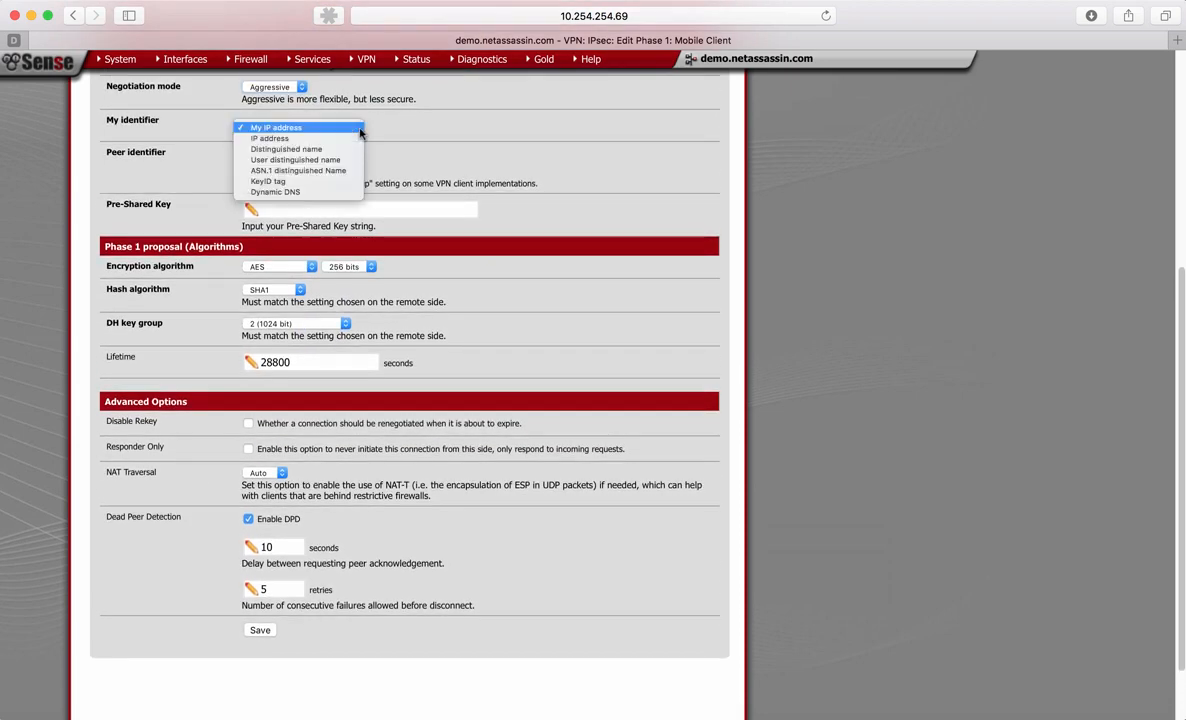
click(184, 120)
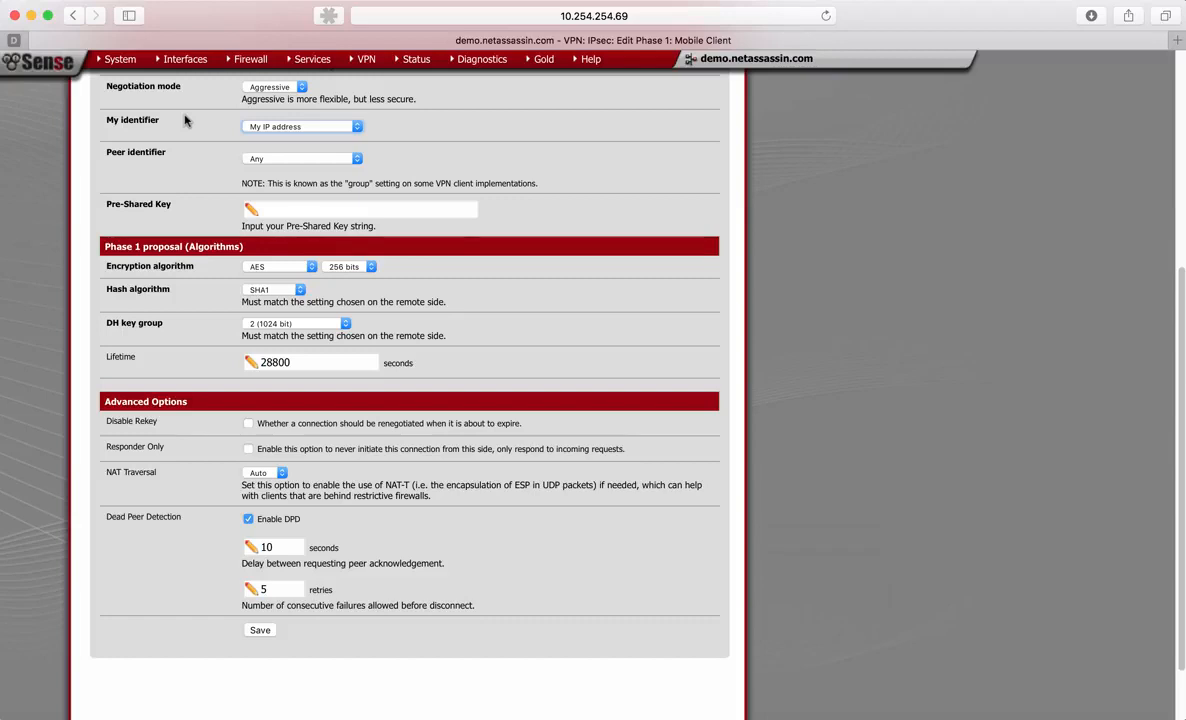
- Set the Phase 1 peer identifier to Distinguished name with the value "Monkeys"
scroll(184, 120, down, 3)
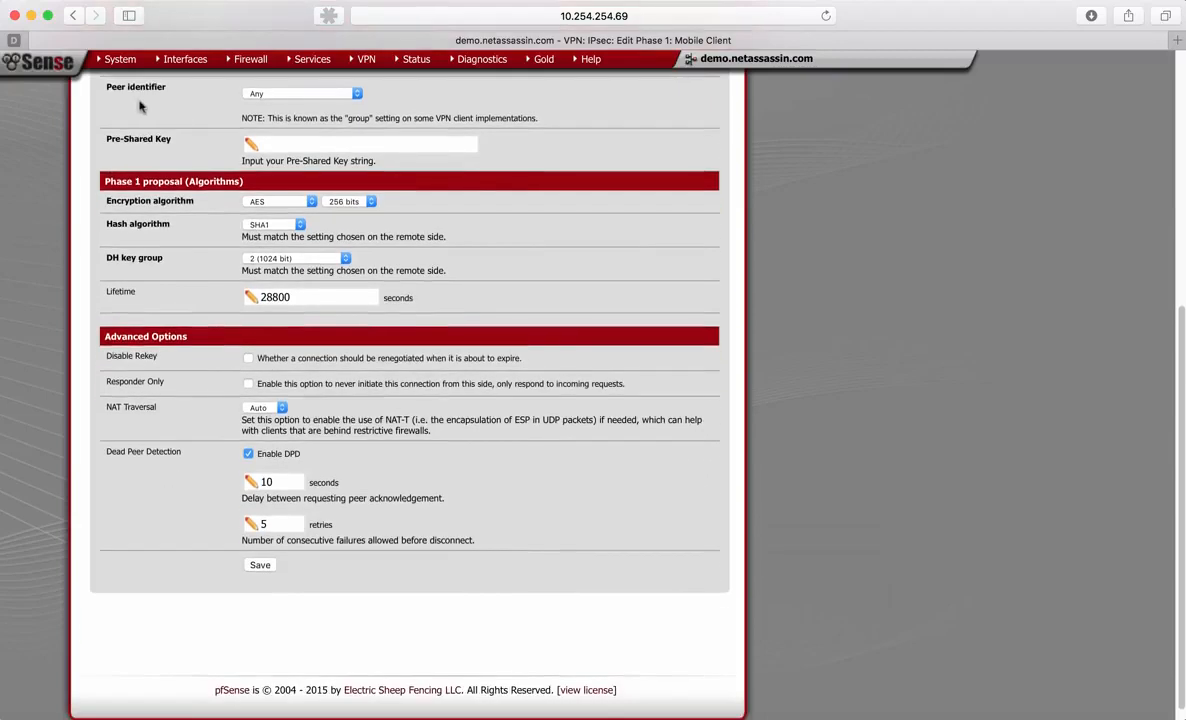
click(287, 94)
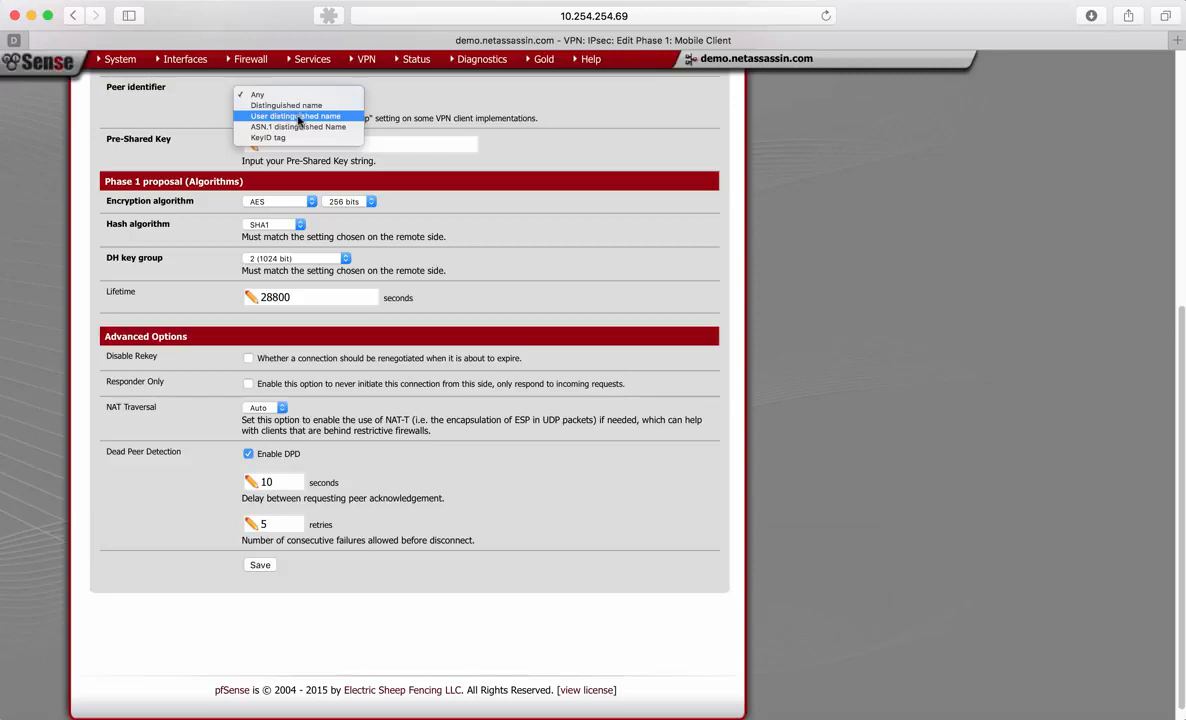
click(297, 106)
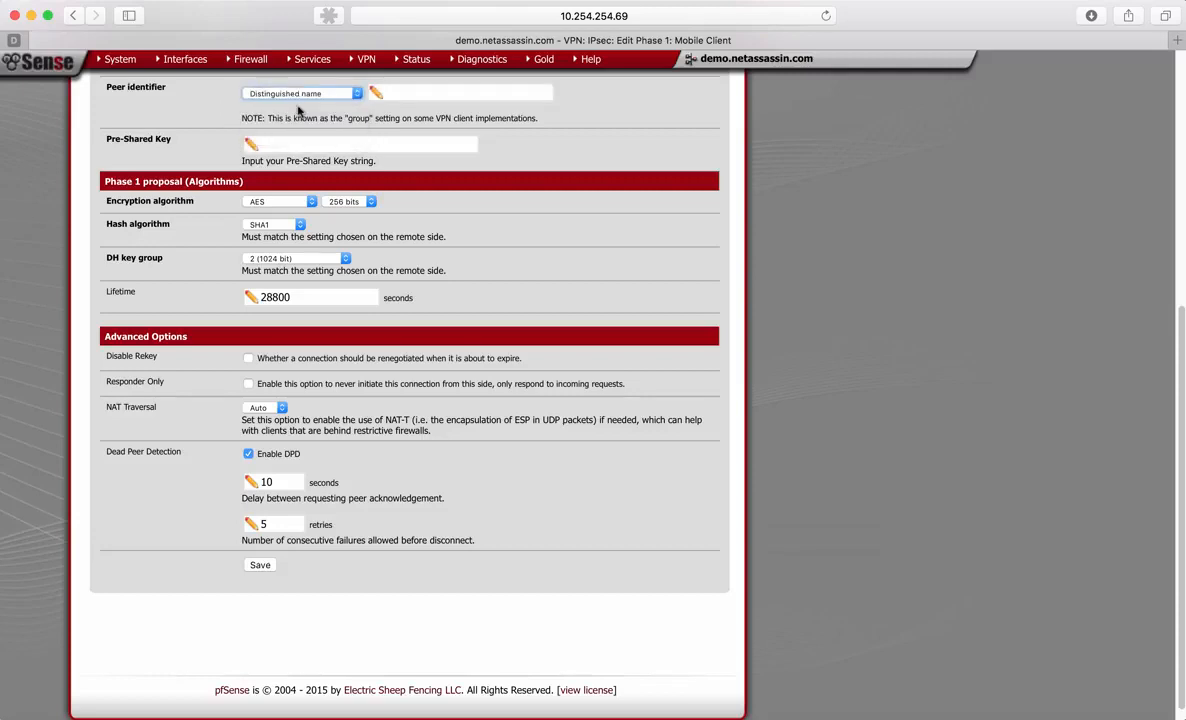
scroll(300, 130, up, 3)
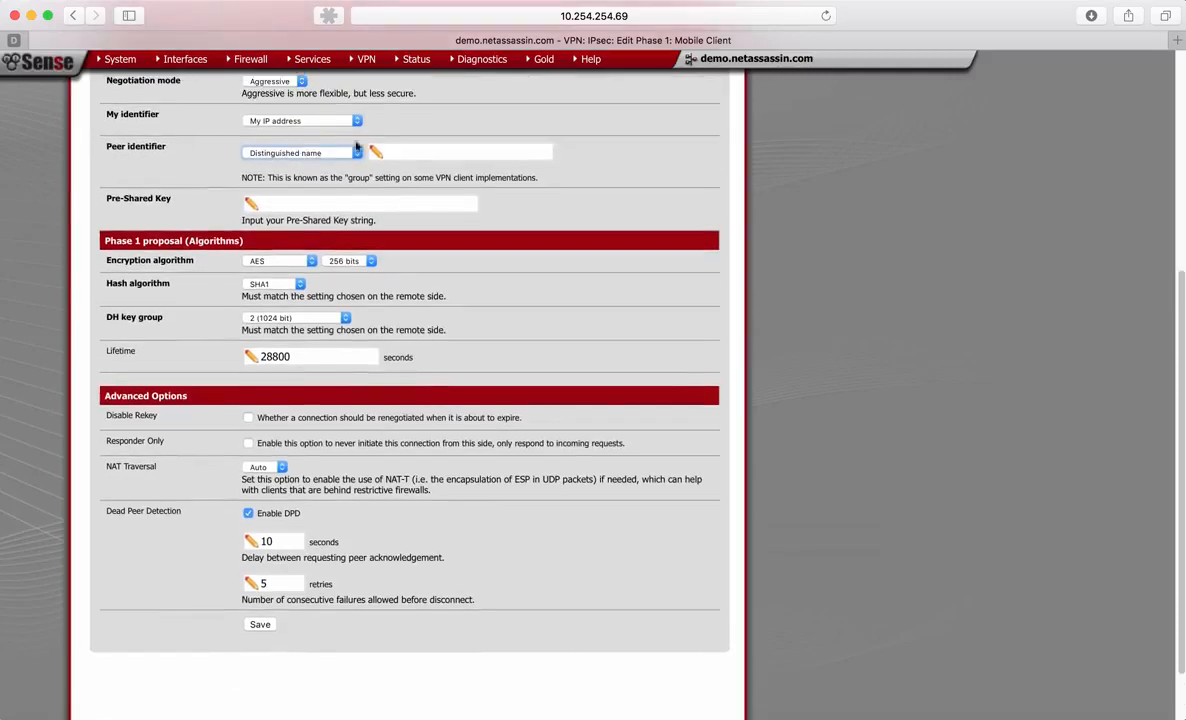
click(395, 150)
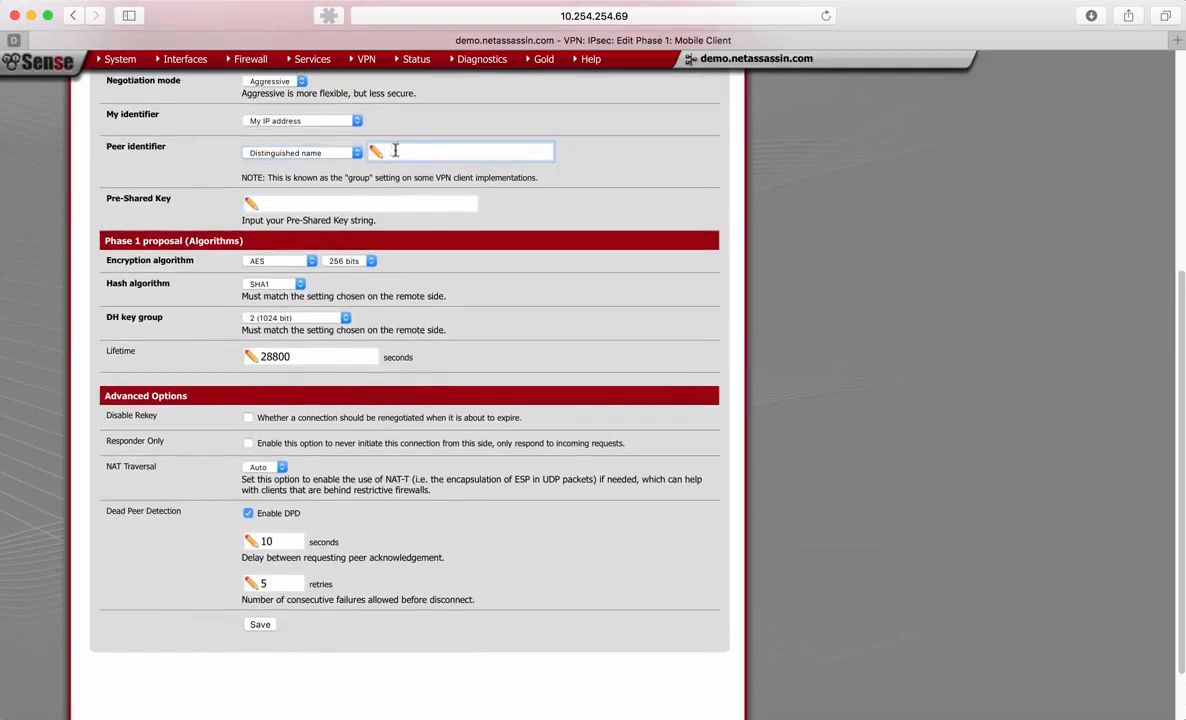
text(Monkeys)
- Enter the pre-shared key for the Phase 1 authentication proposal
click(323, 198)
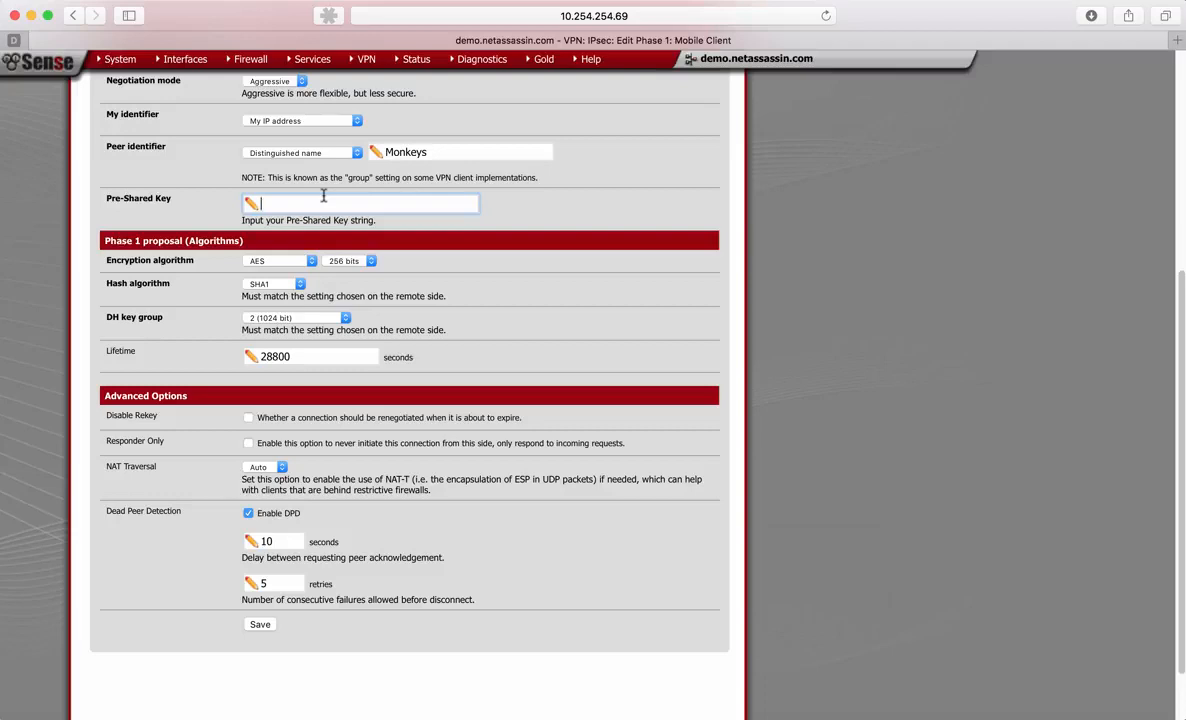
- Choose a 256-bit key length for the Phase 1 AES encryption and set NAT Traversal to Force
scroll(283, 203, down, 1)
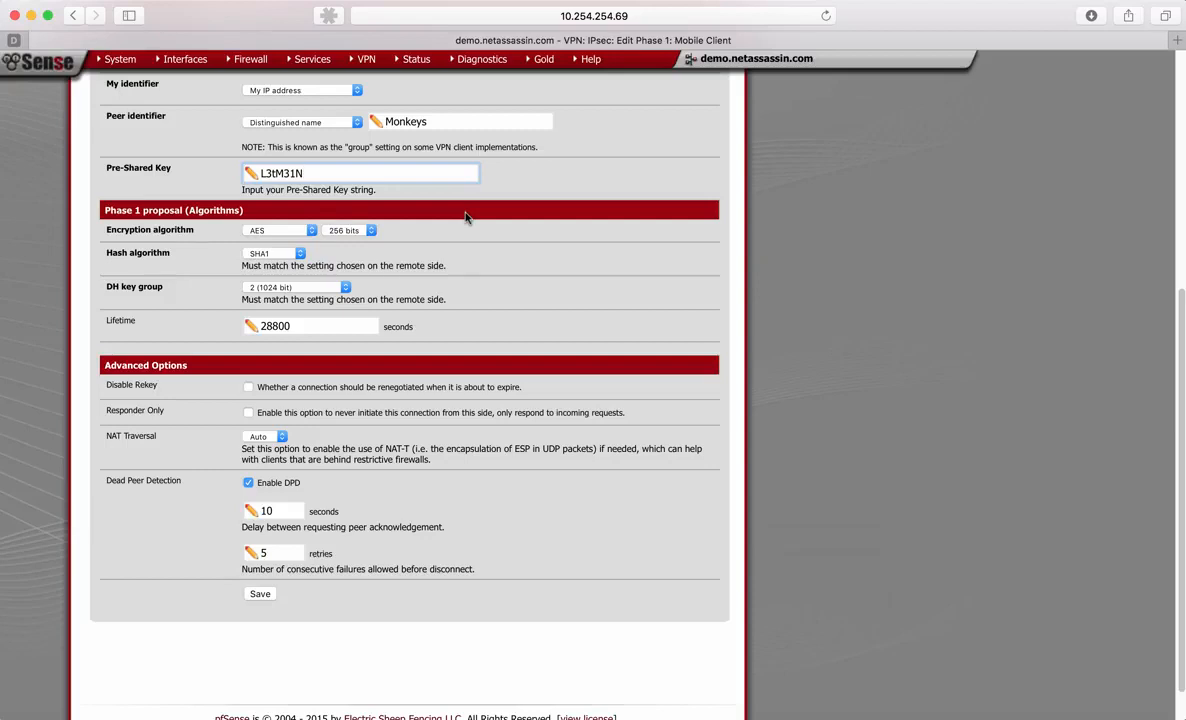
scroll(465, 216, down, 1)
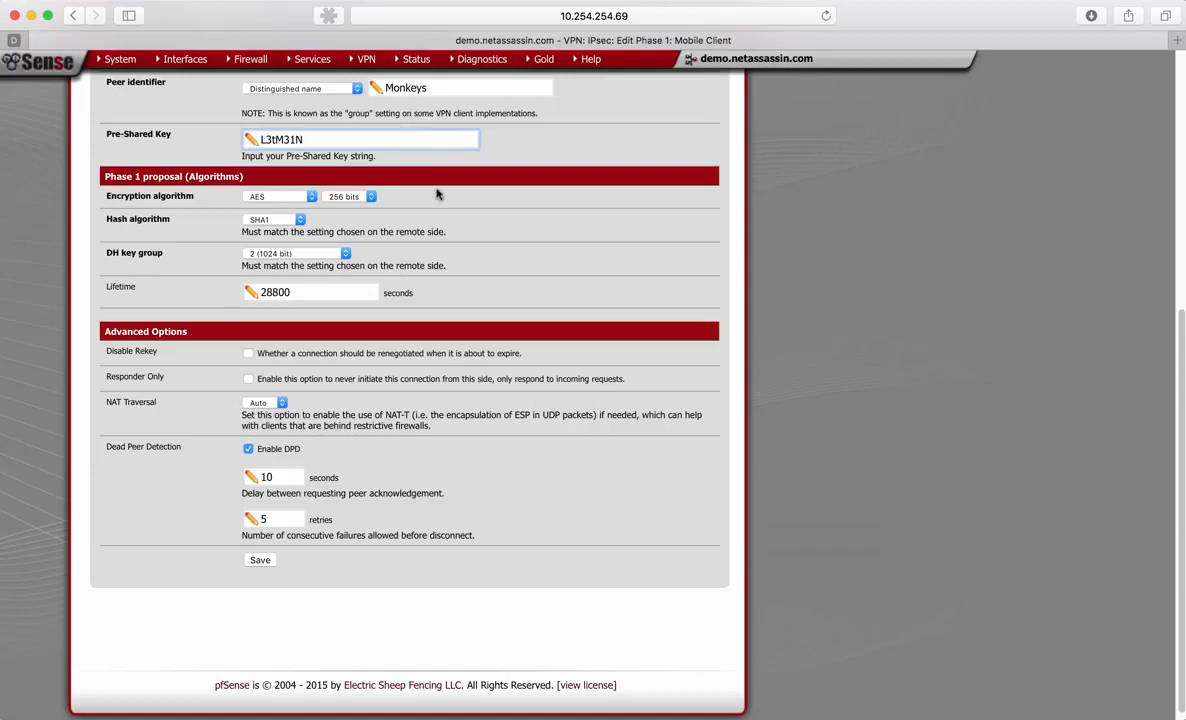
scroll(436, 194, down, 1)
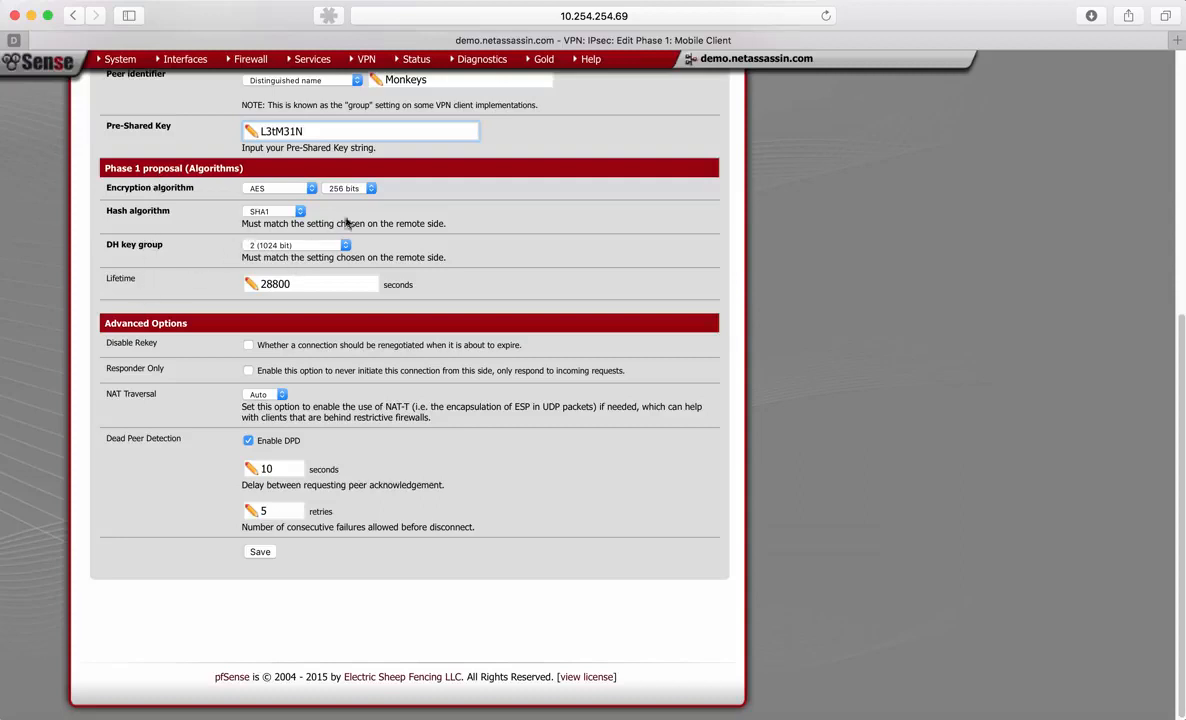
click(371, 189)
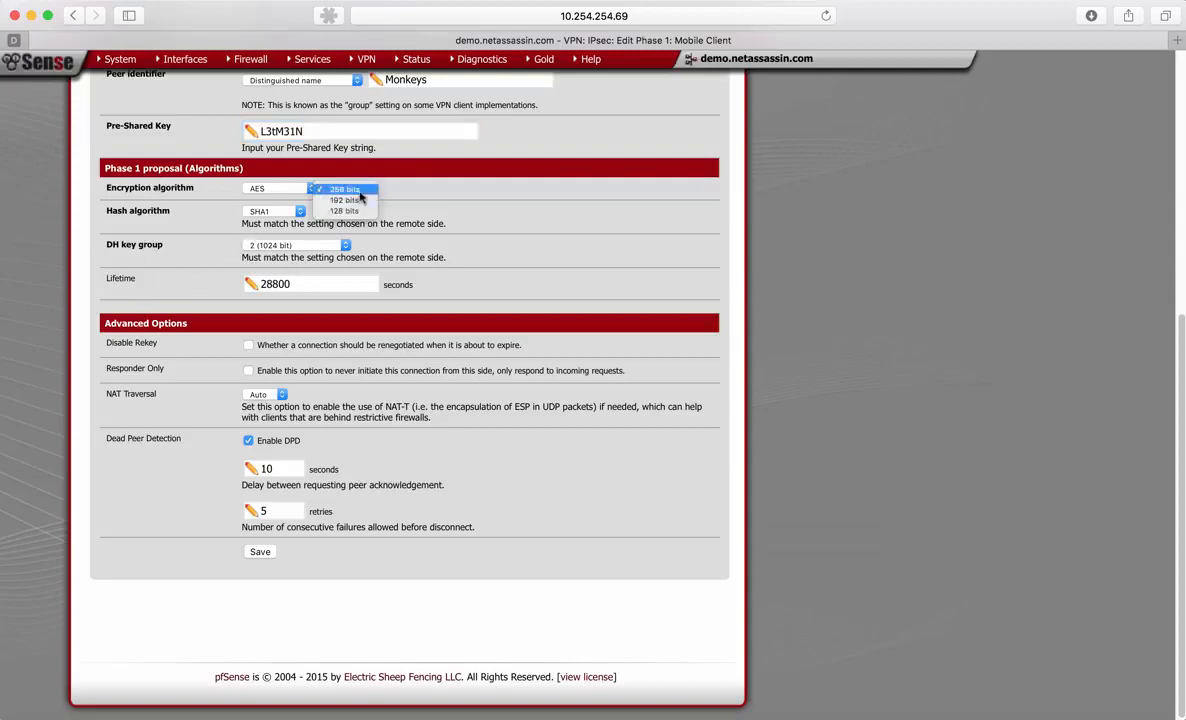
click(362, 190)
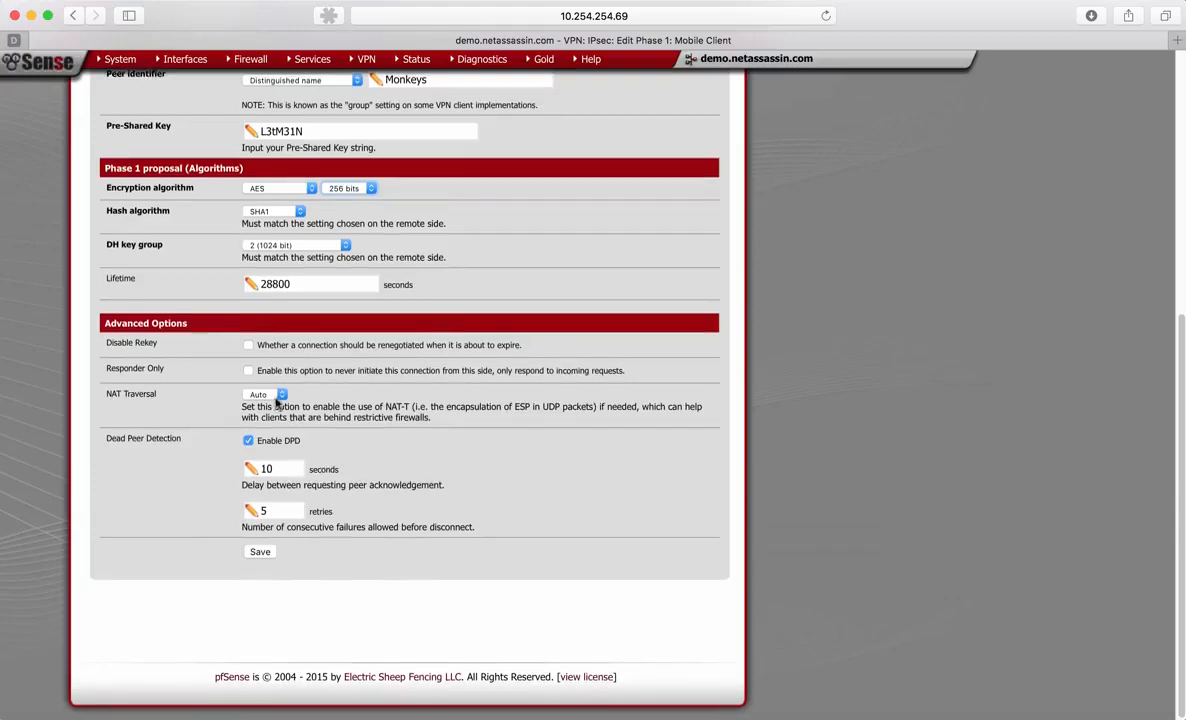
click(272, 396)
click(268, 406)
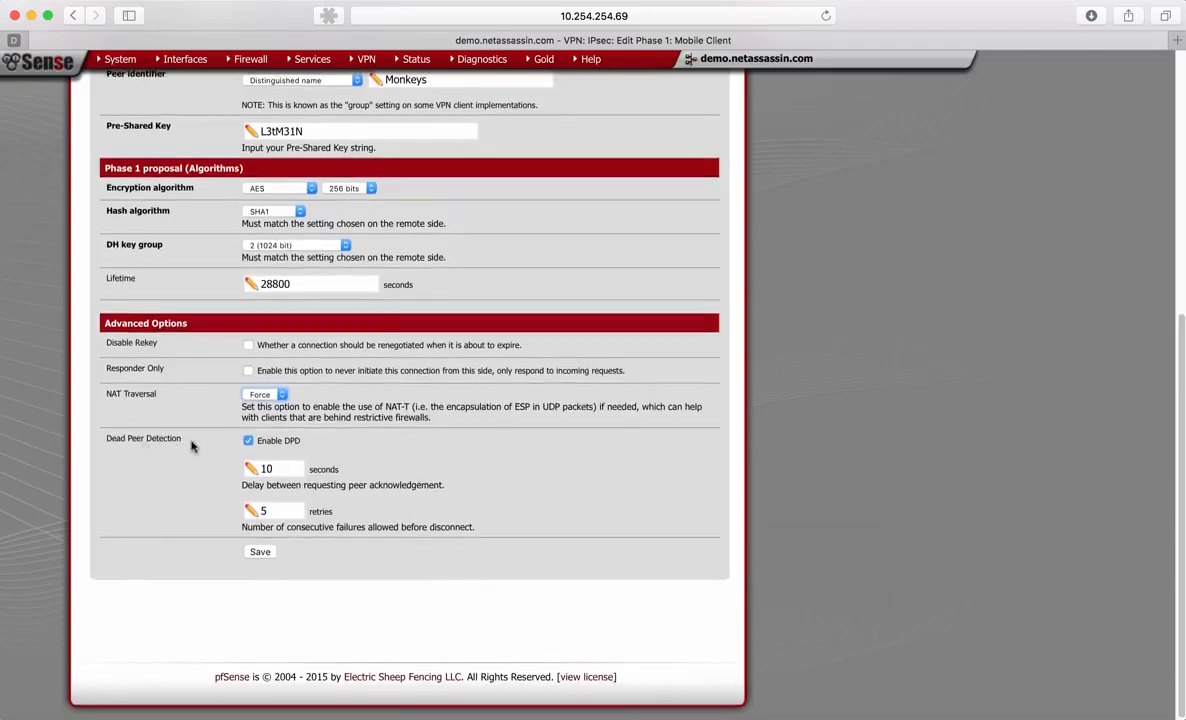
- Set the Dead Peer Detection delay to 90 seconds and save the Phase 1 entry
double_click(265, 468)
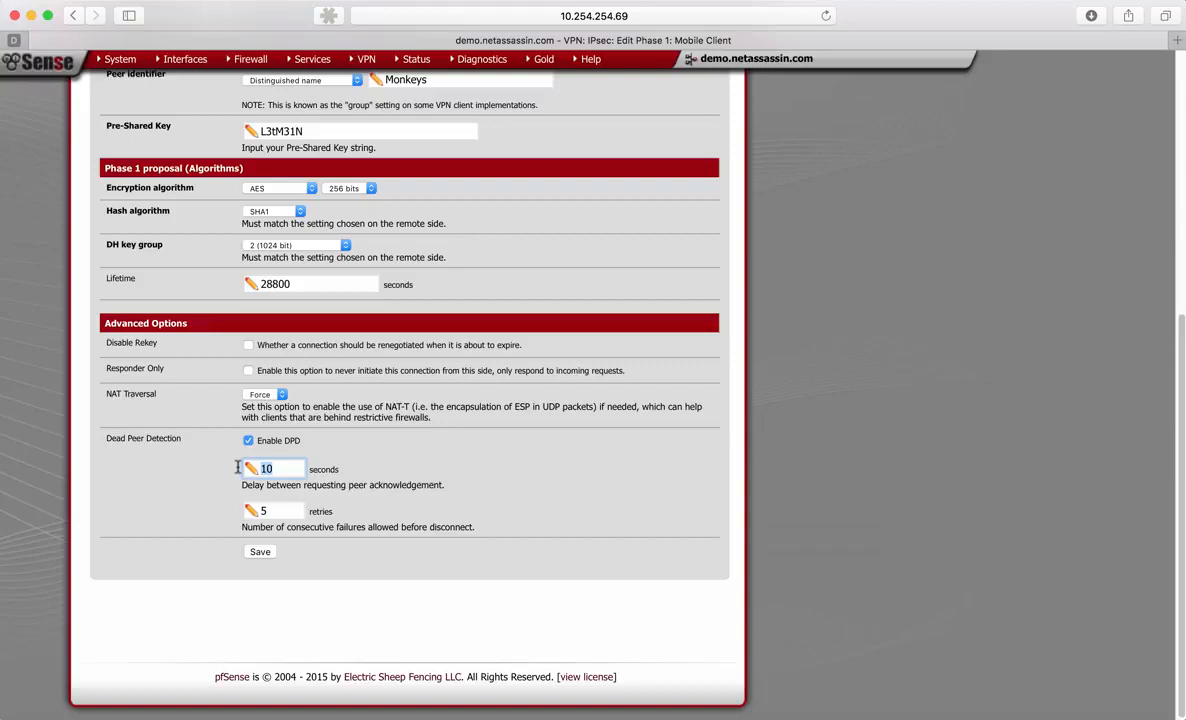
text(90)
click(181, 459)
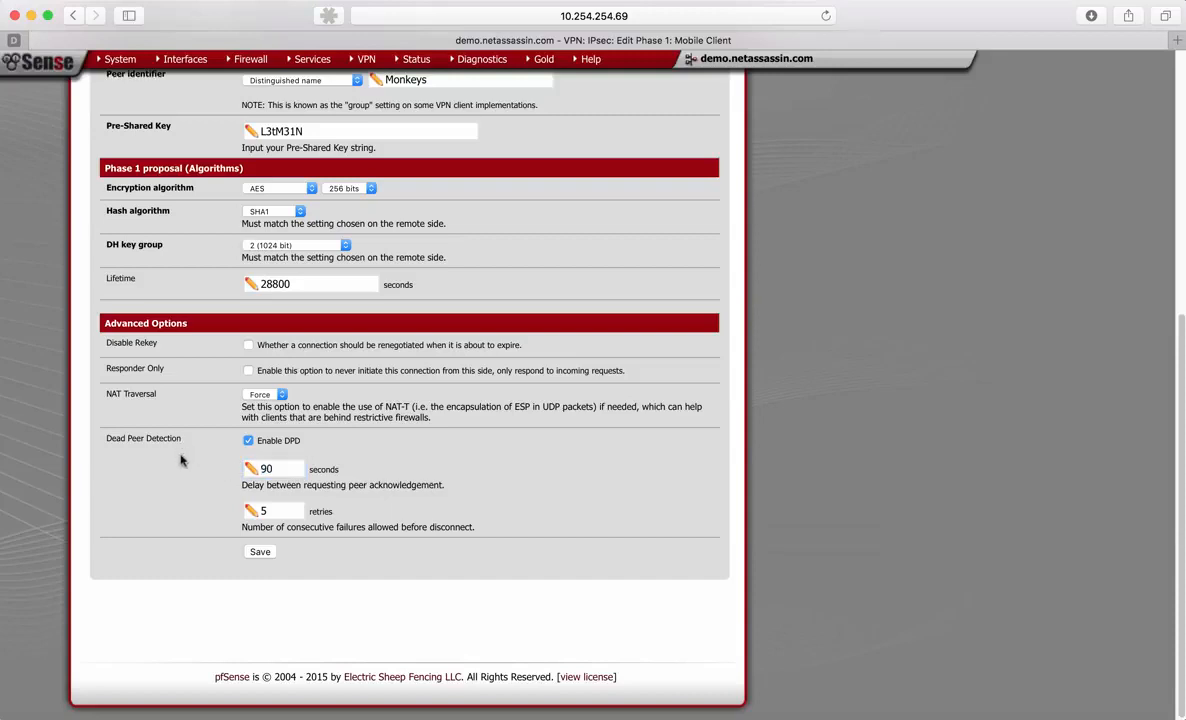
click(268, 510)
click(266, 553)
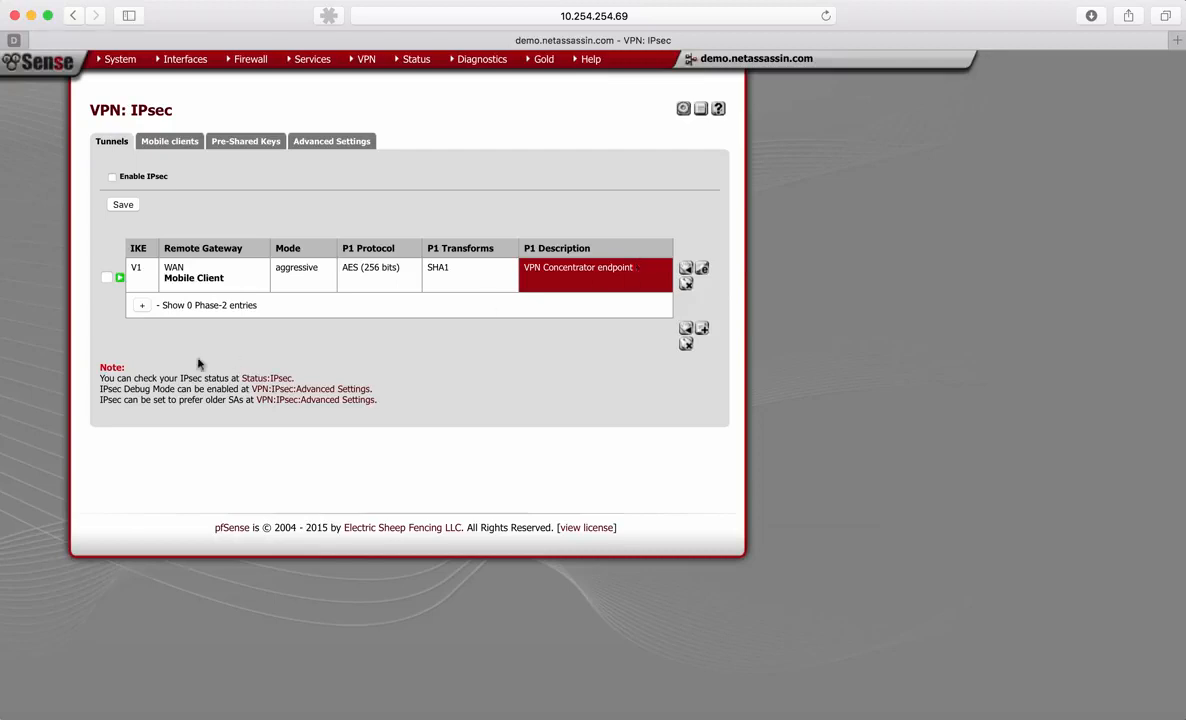
- Add a Phase 2 entry to the mobile client tunnel with the local network type Network and address 0.0.0.0/0
click(140, 306)
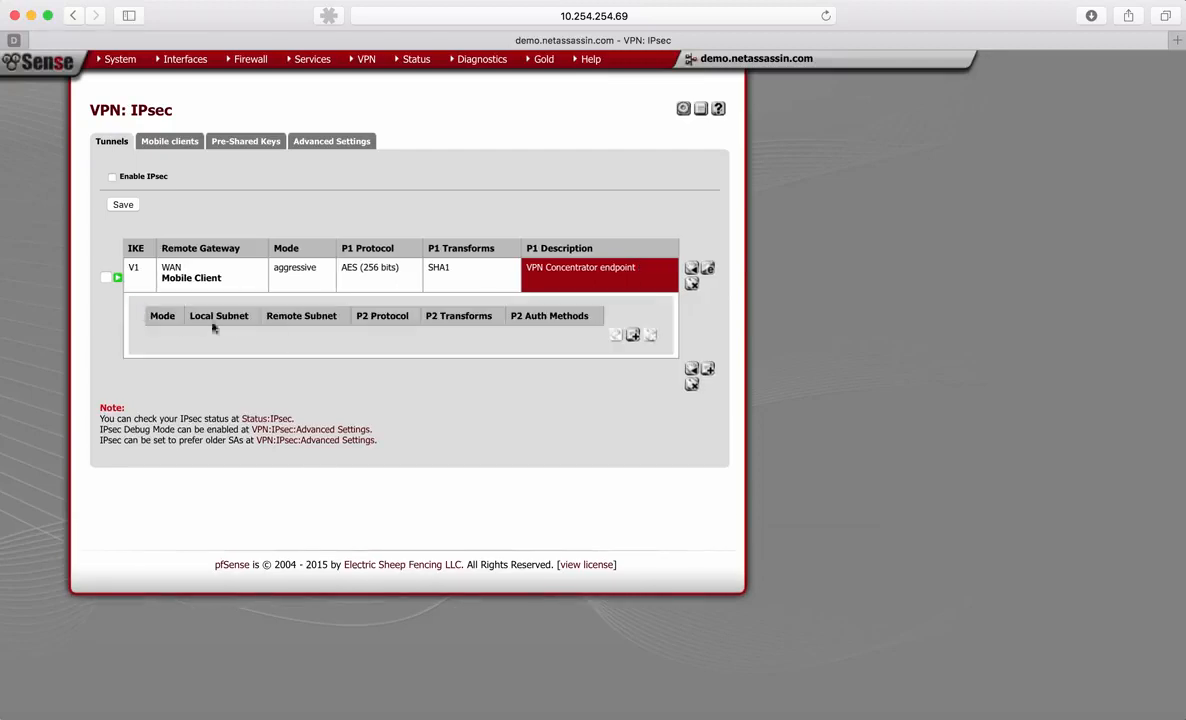
click(633, 336)
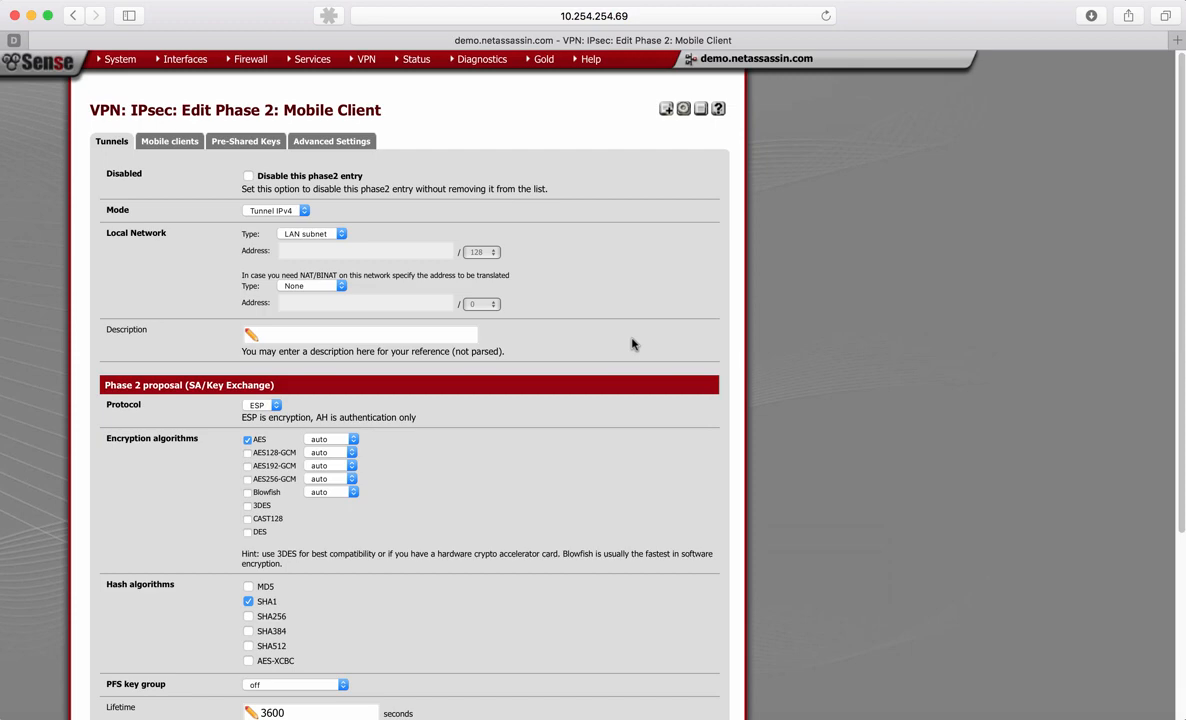
scroll(632, 344, down, 3)
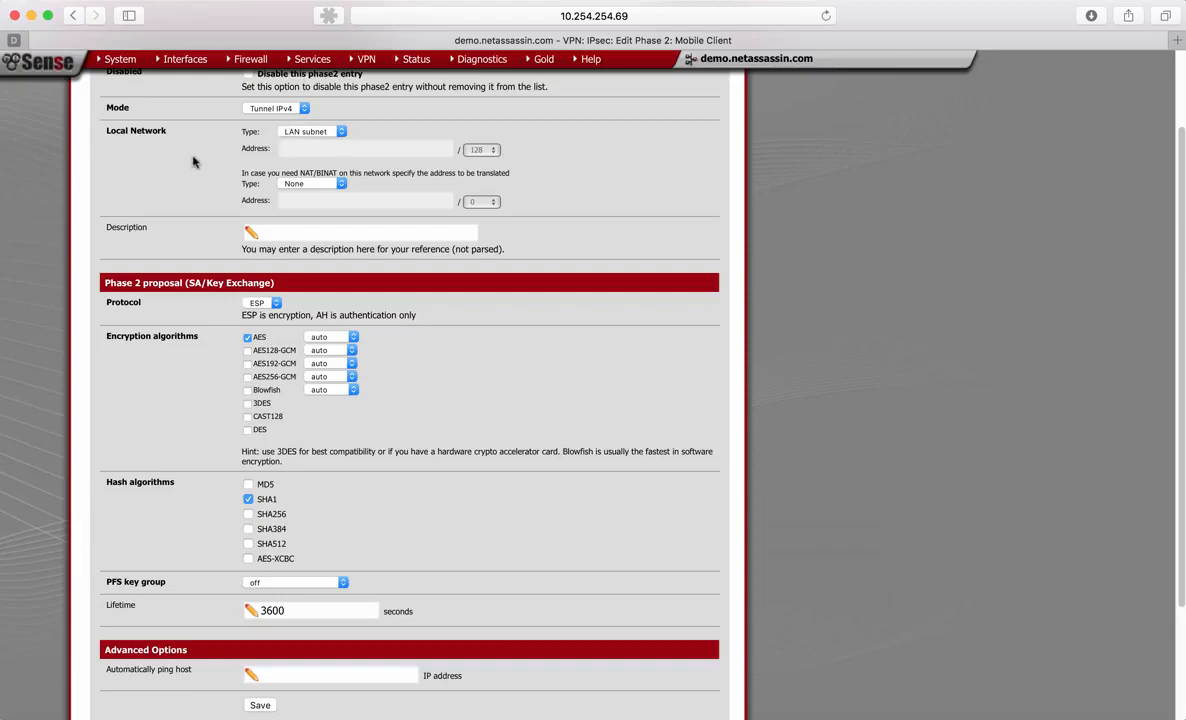
scroll(192, 160, down, 2)
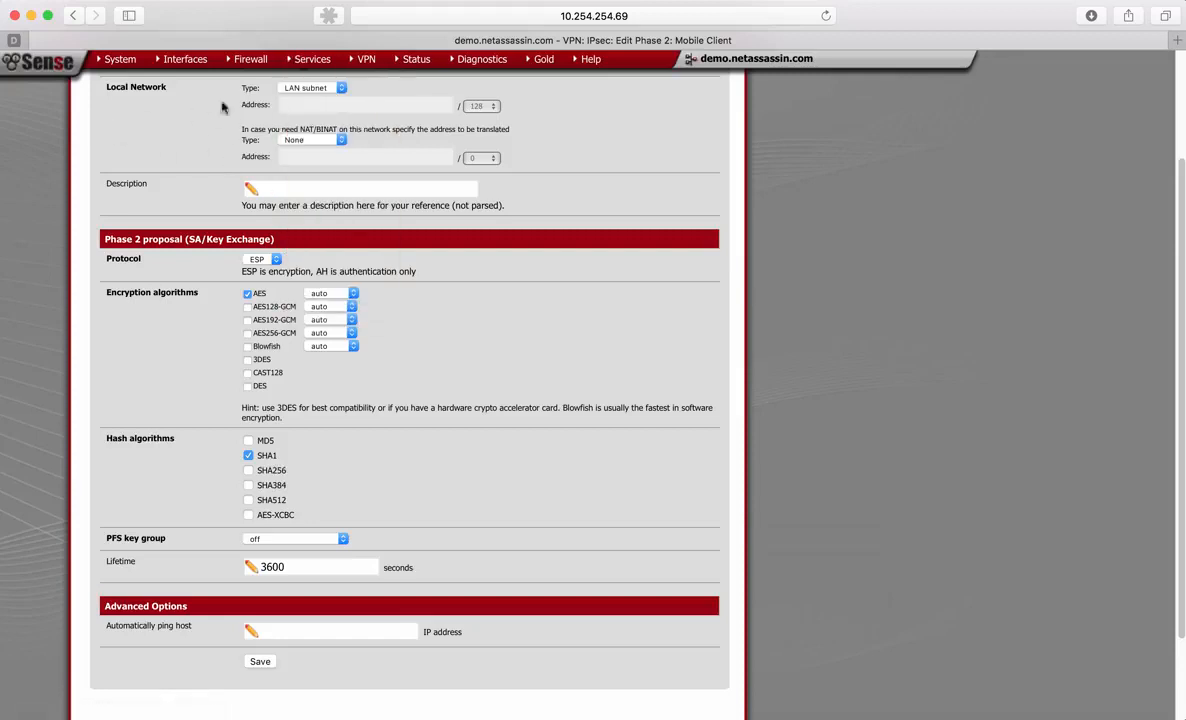
click(325, 89)
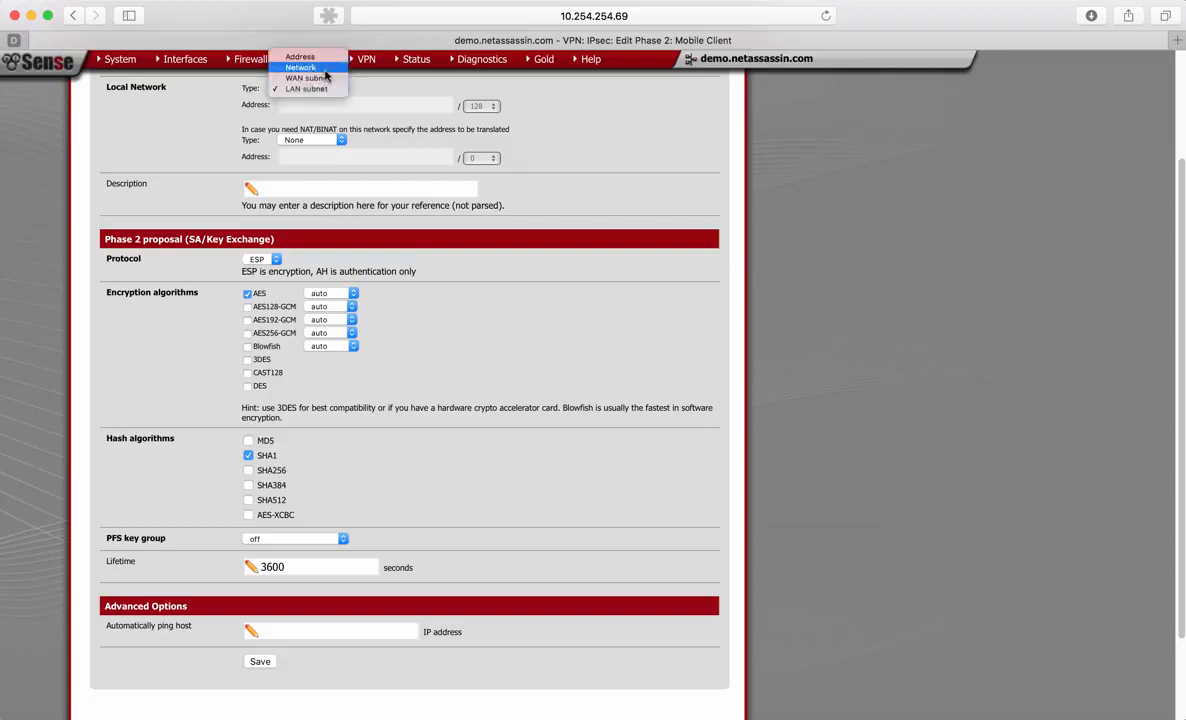
click(322, 68)
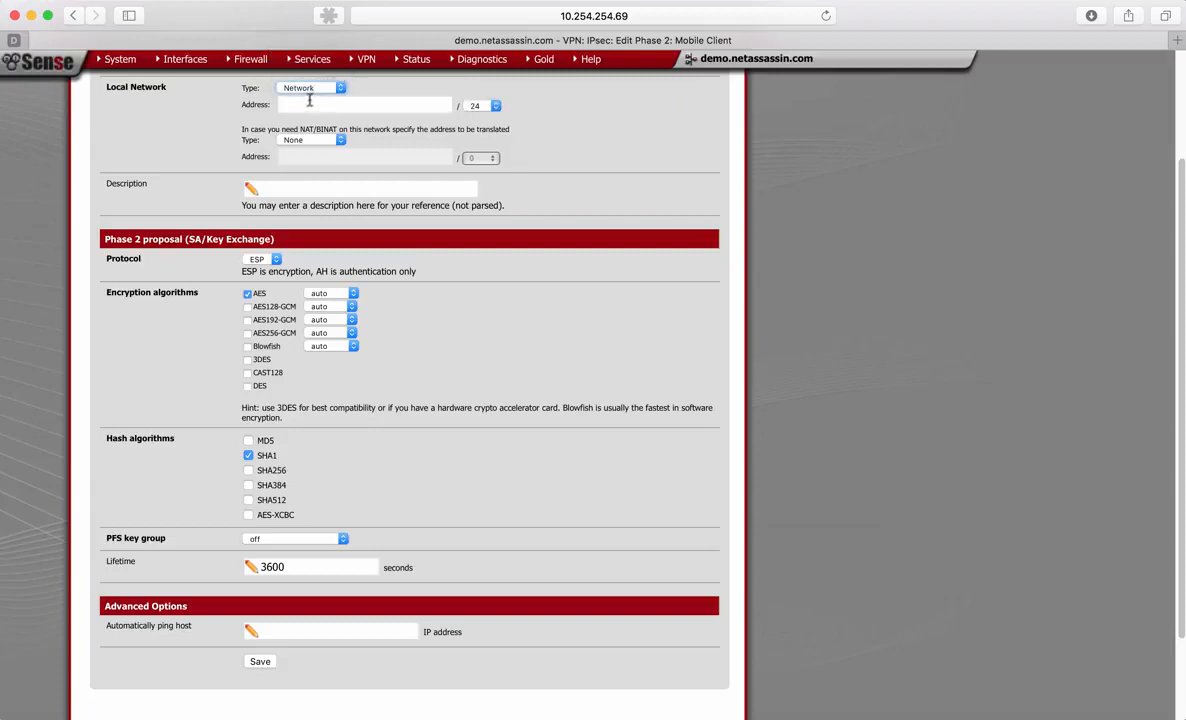
click(292, 106)
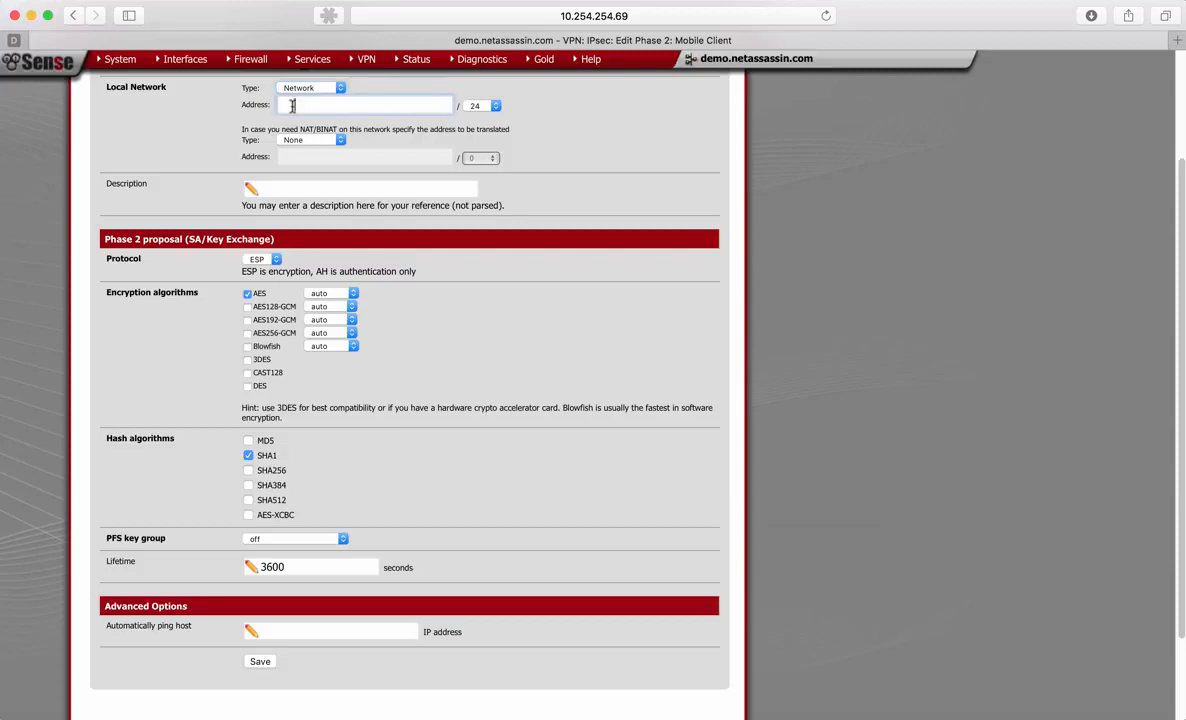
text(0.0.0.0)
click(481, 106)
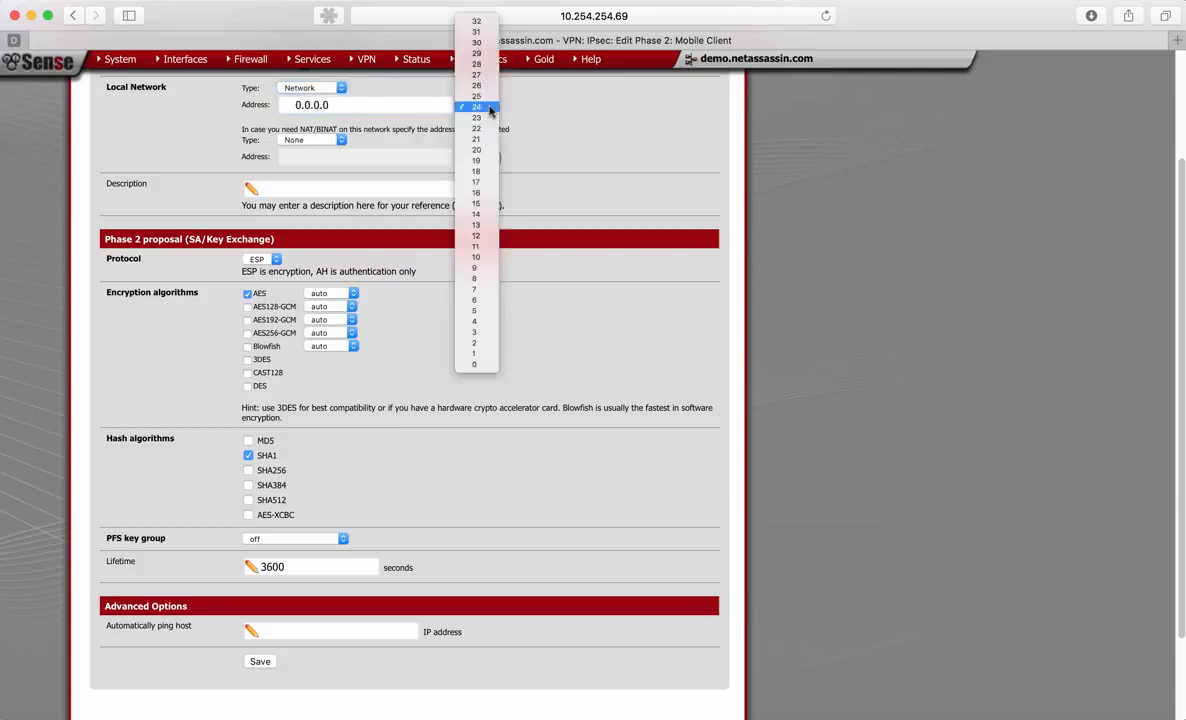
click(476, 366)
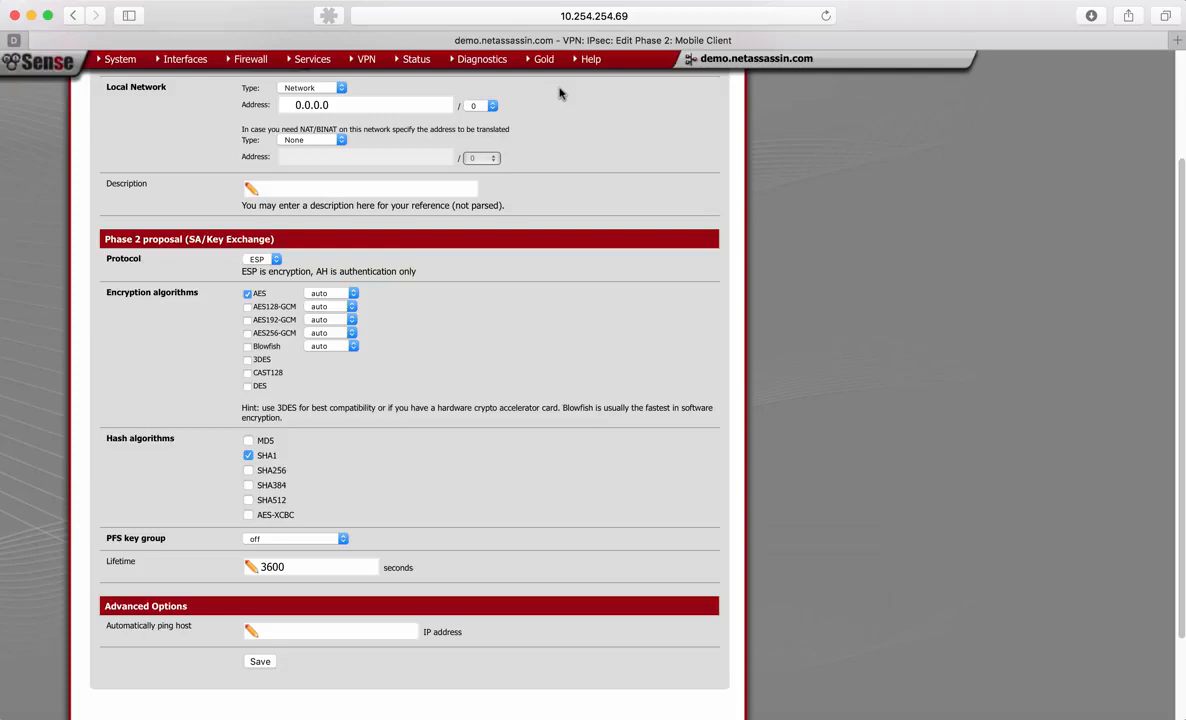
- Describe the Phase 2 entry as "Send us everything" and save it
scroll(560, 93, down, 1)
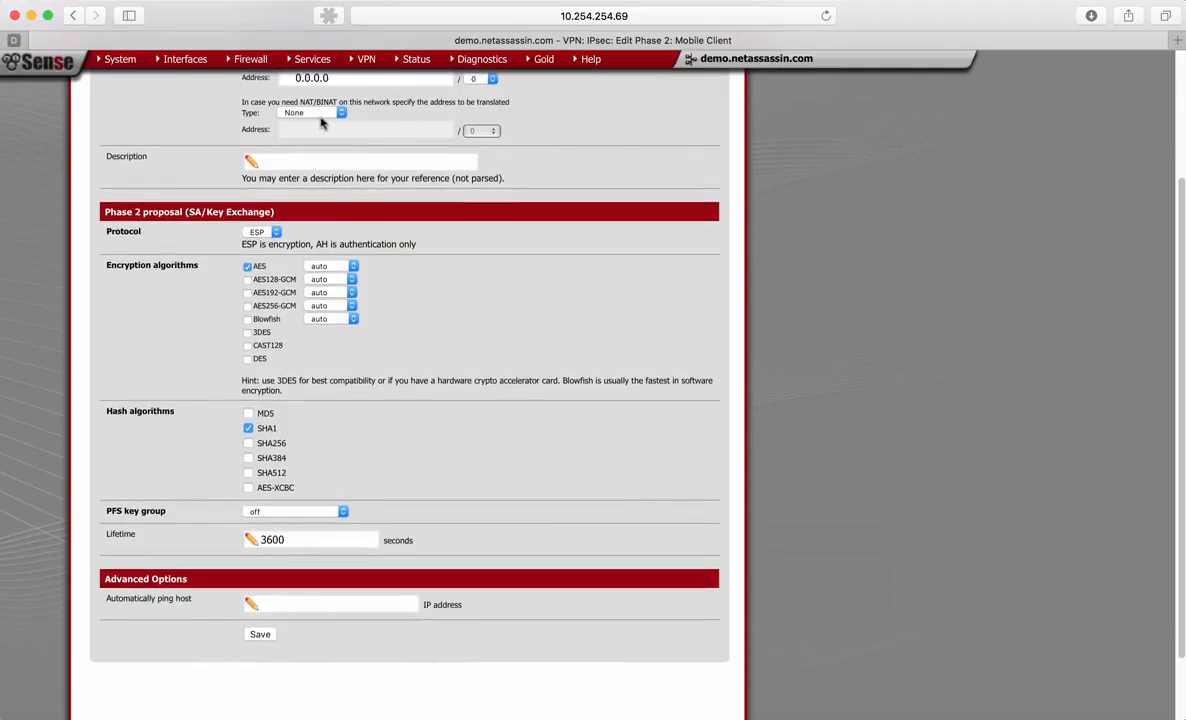
scroll(310, 122, down, 2)
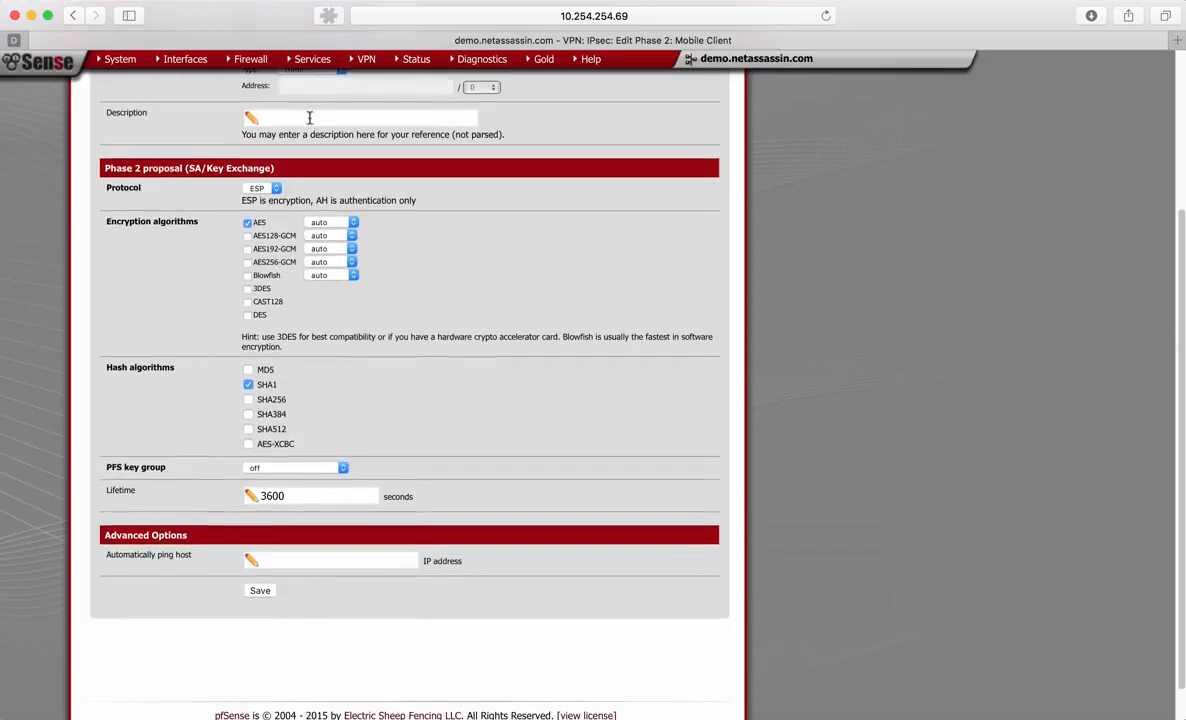
click(310, 118)
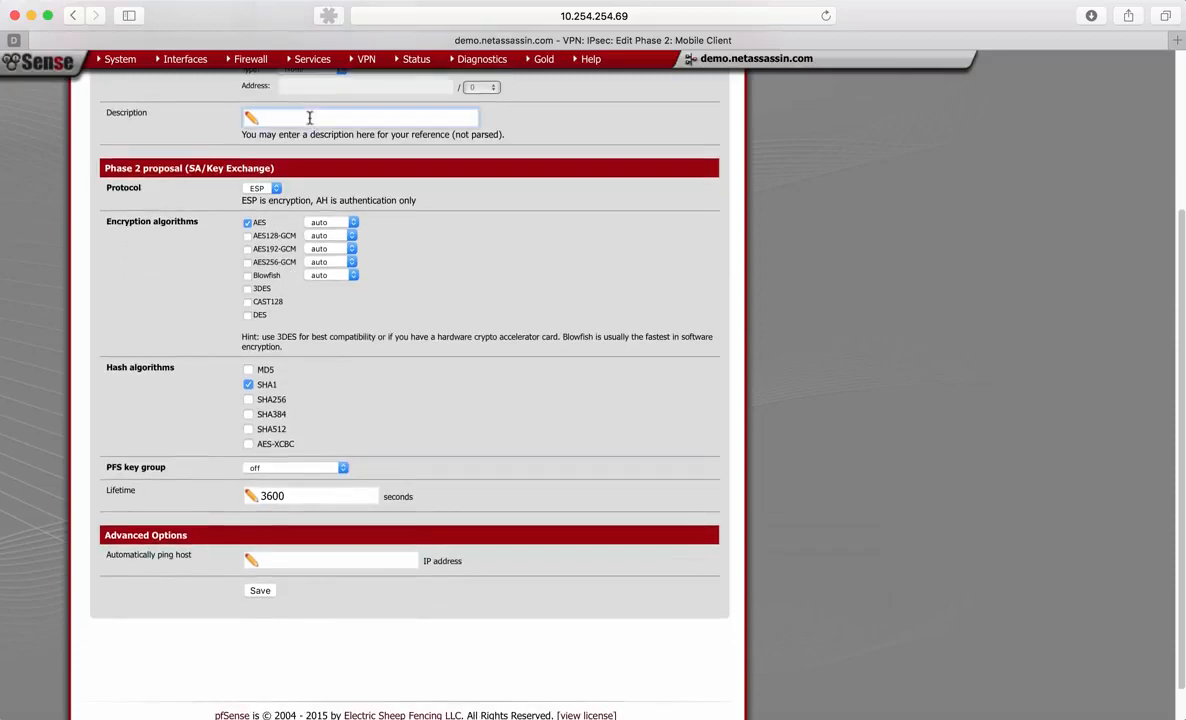
text(Send us everything)
scroll(137, 146, down, 2)
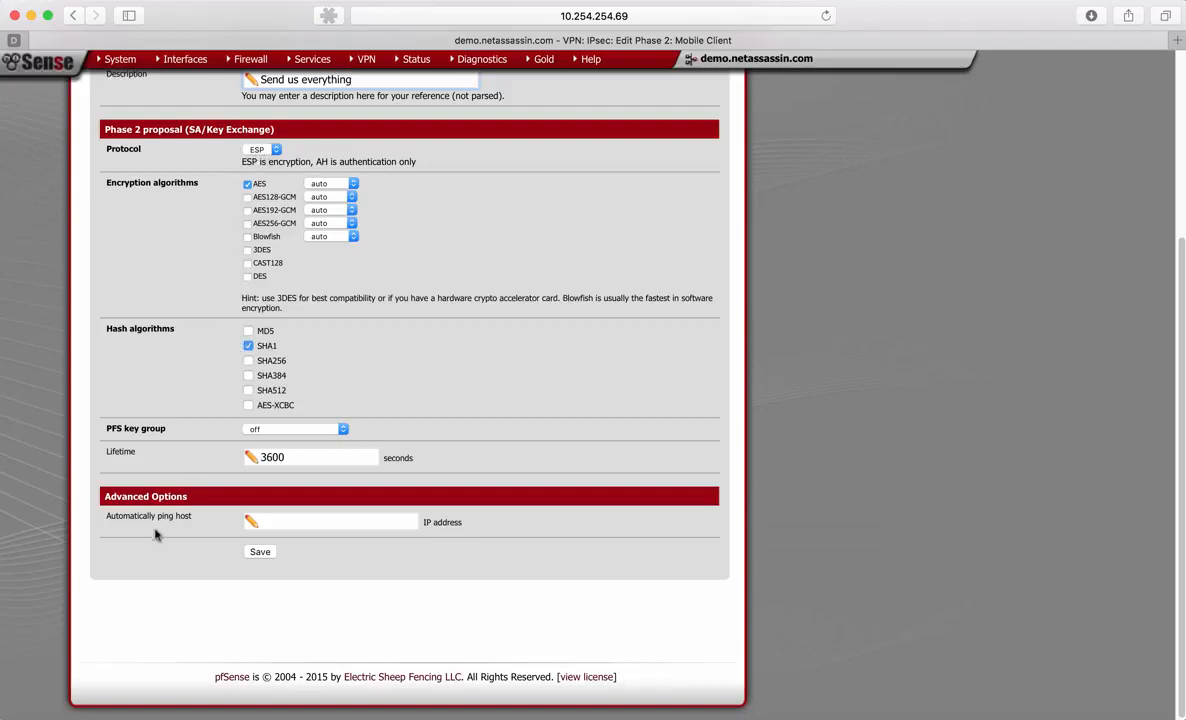
click(261, 553)
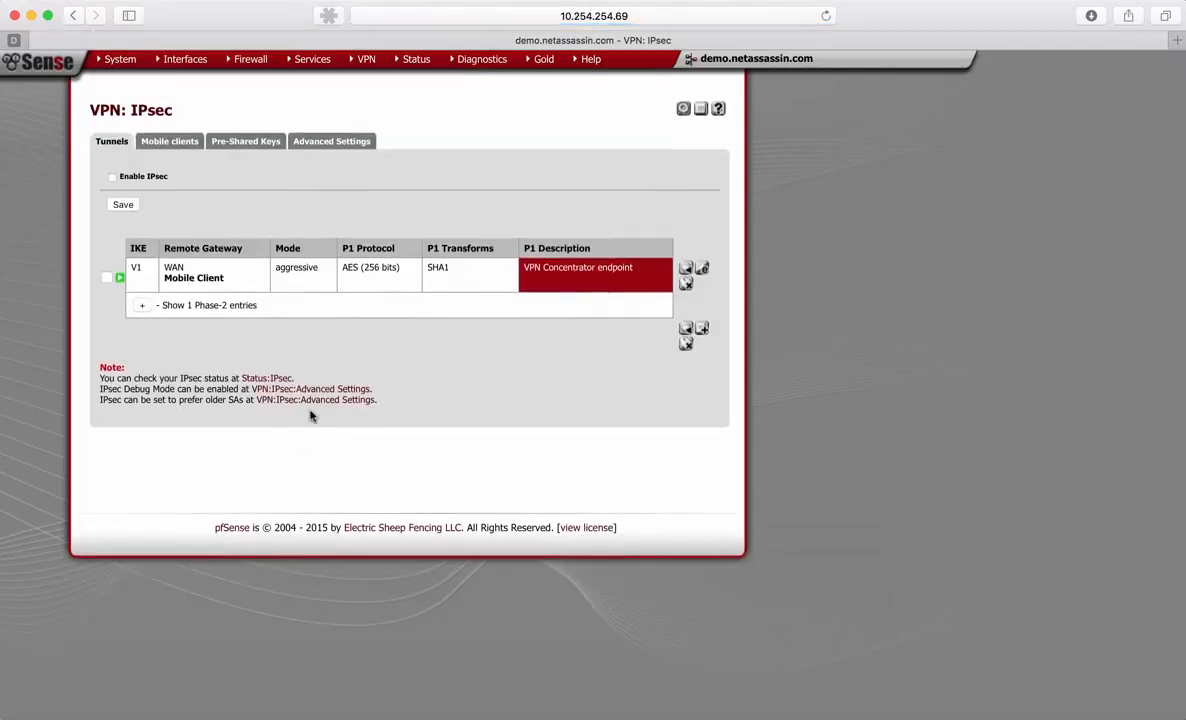
- Enable IPsec for the tunnels, save the setting and apply the configuration changes
click(187, 144)
click(108, 142)
click(111, 177)
click(121, 203)
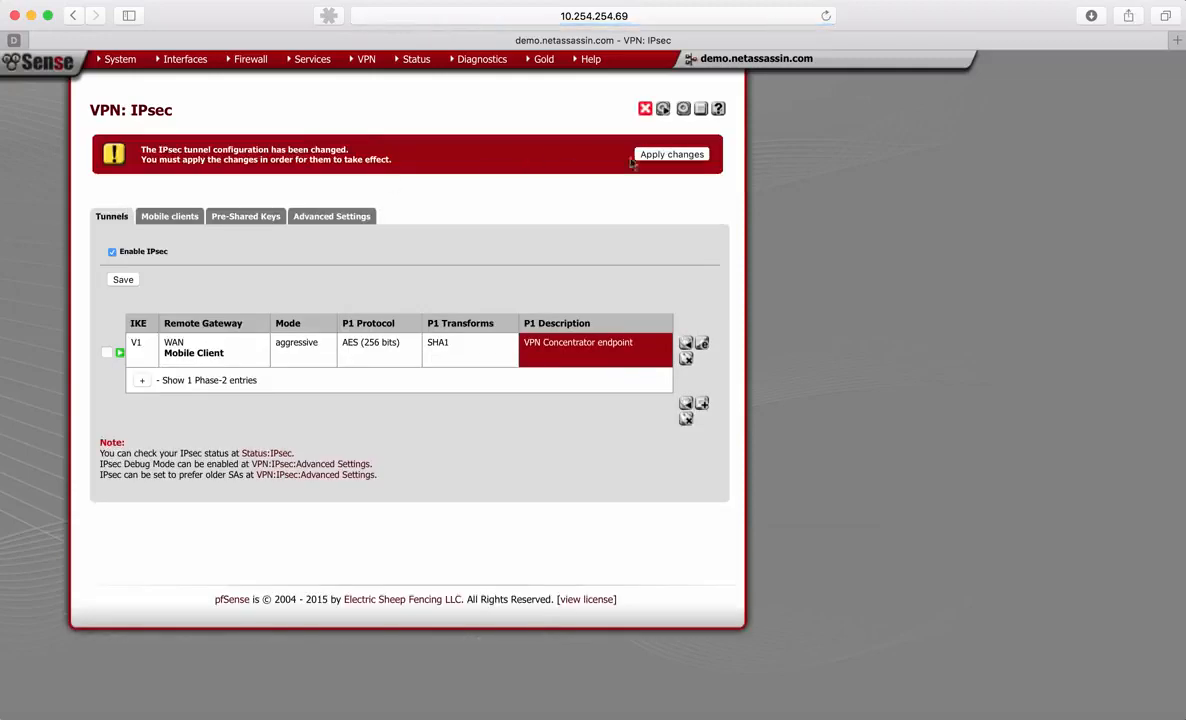
click(662, 156)
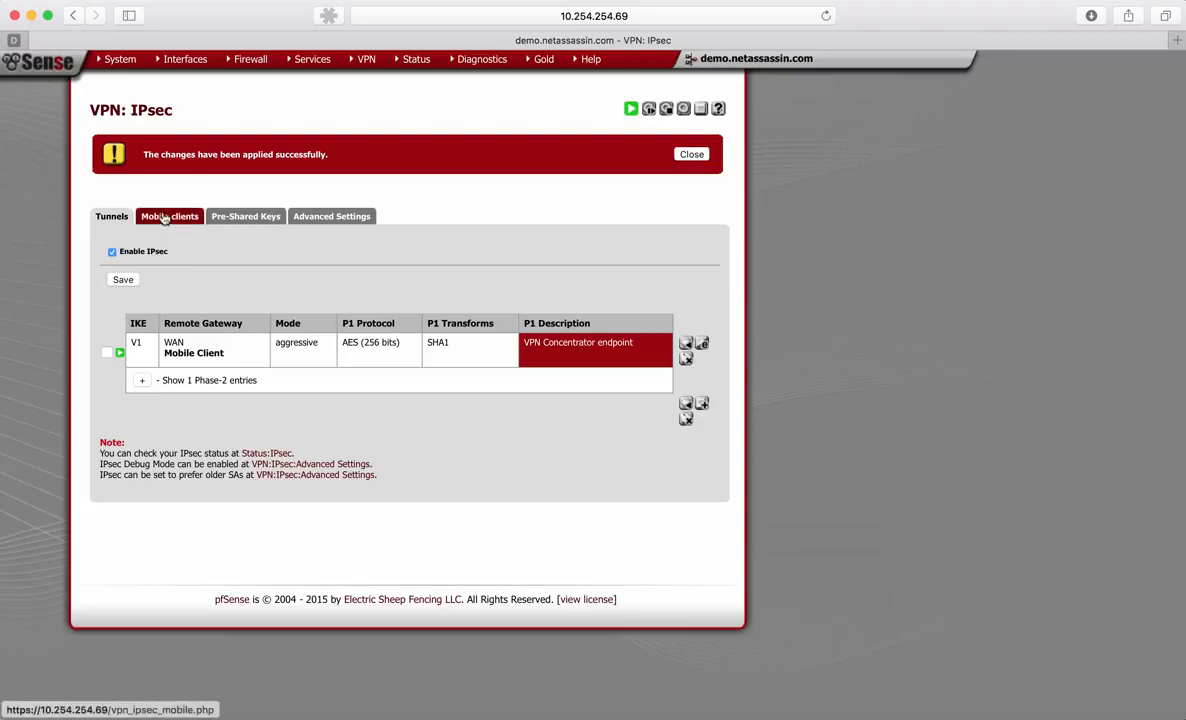
- Add a new user in the User Manager, entering the username and the account password with its confirmation
mouse_move(110, 67)
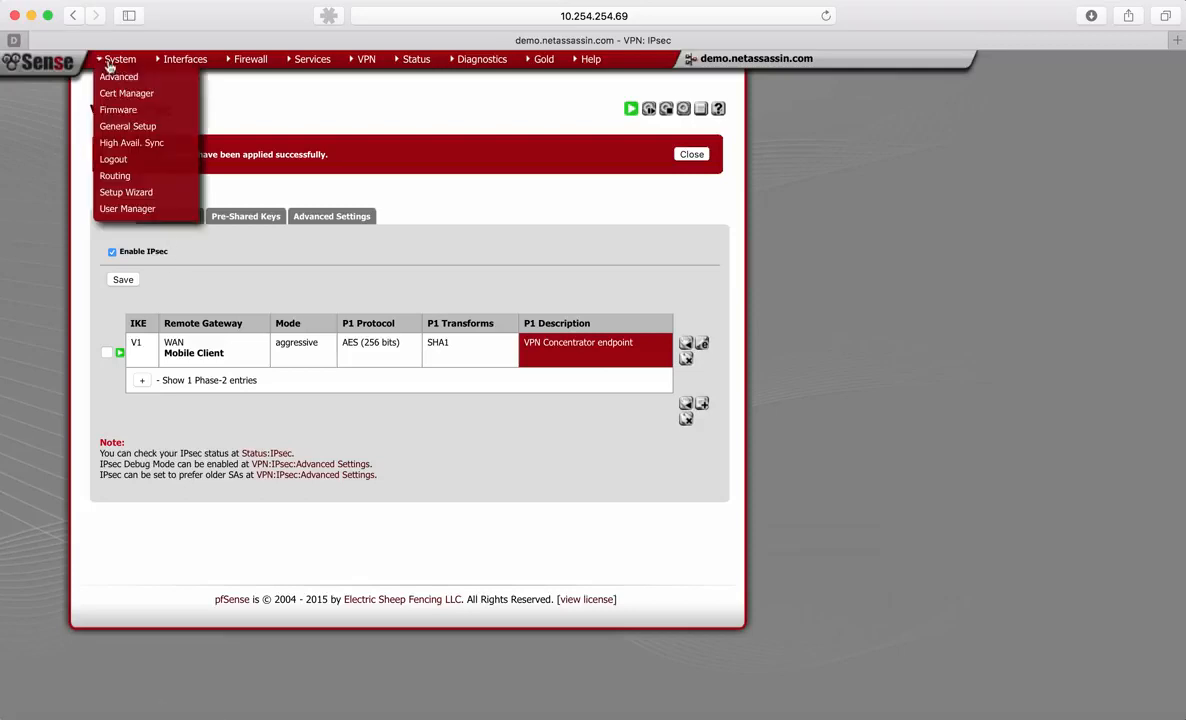
click(118, 207)
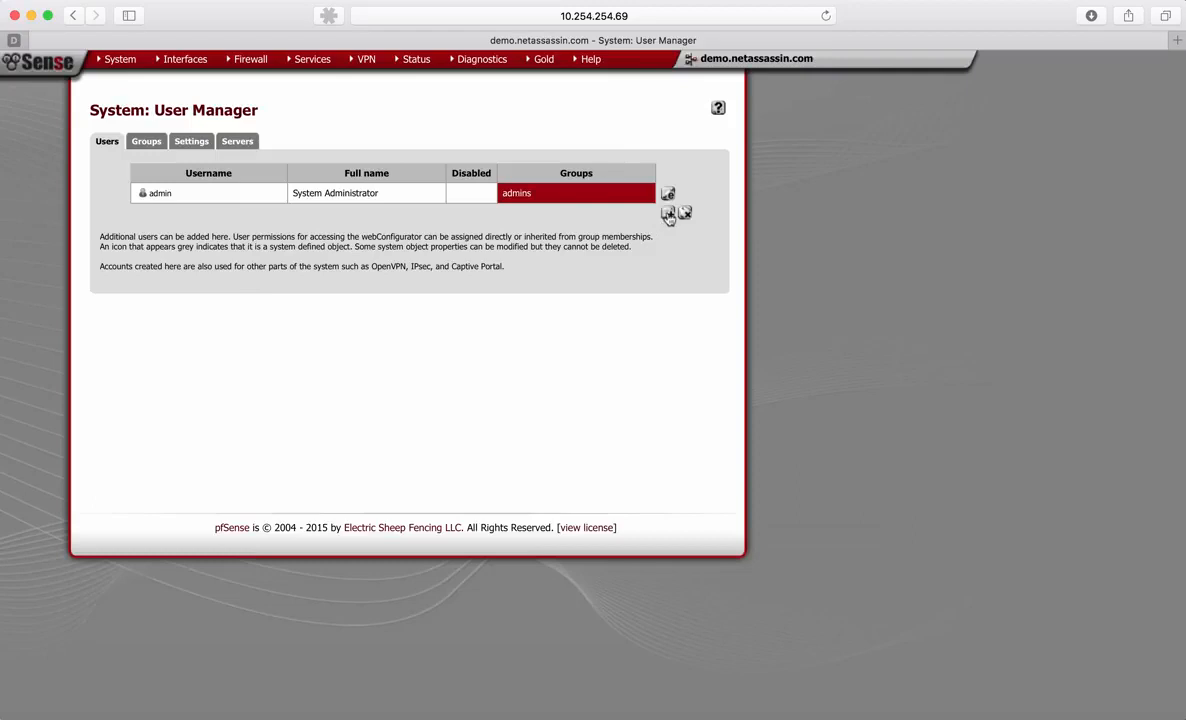
click(668, 216)
click(284, 223)
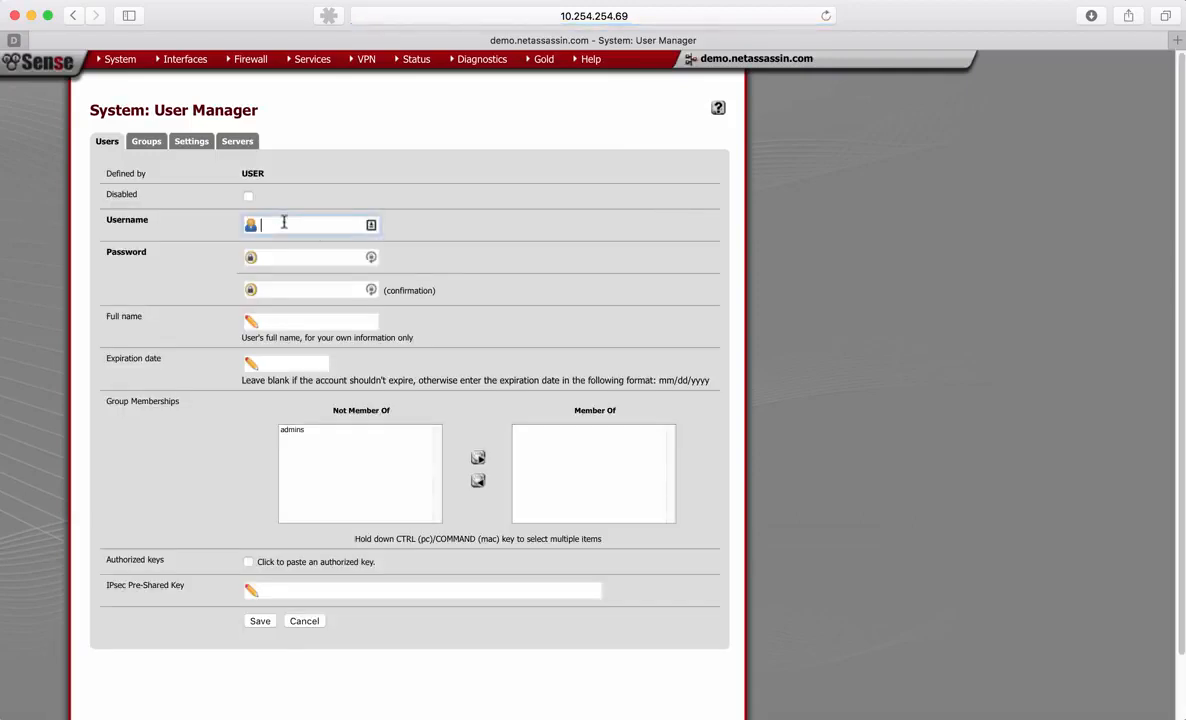
text(Joe)
click(283, 255)
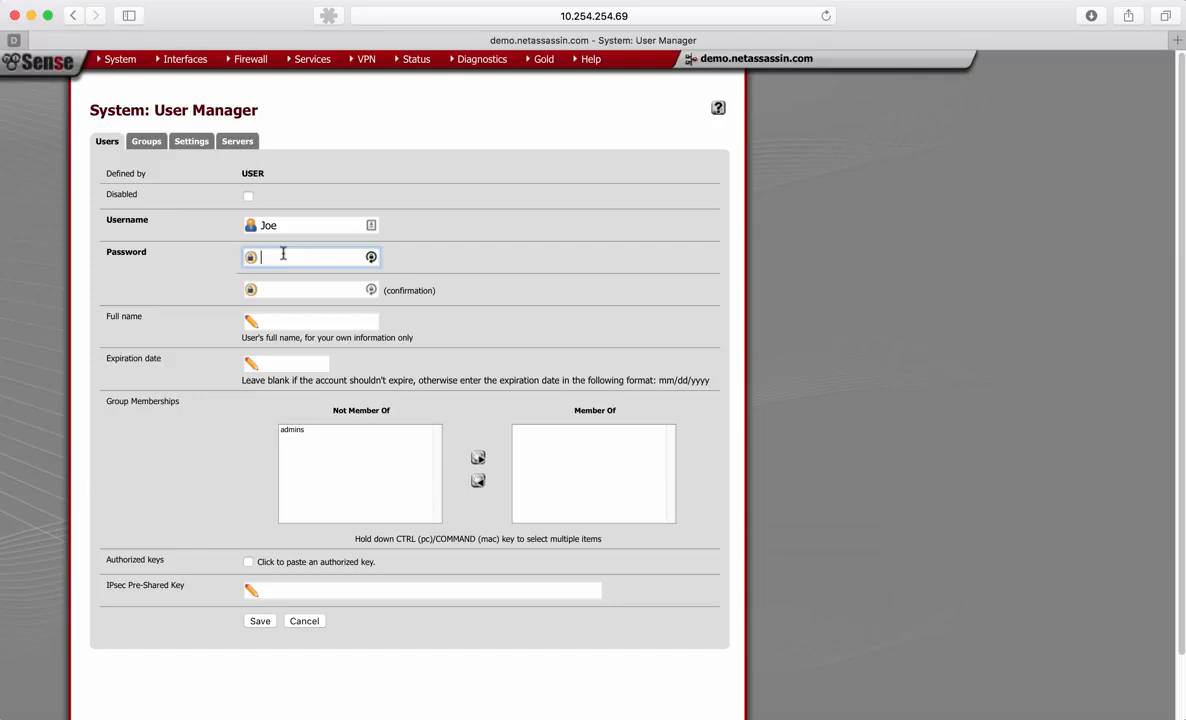
text(password)
key(Tab)
text(pas)
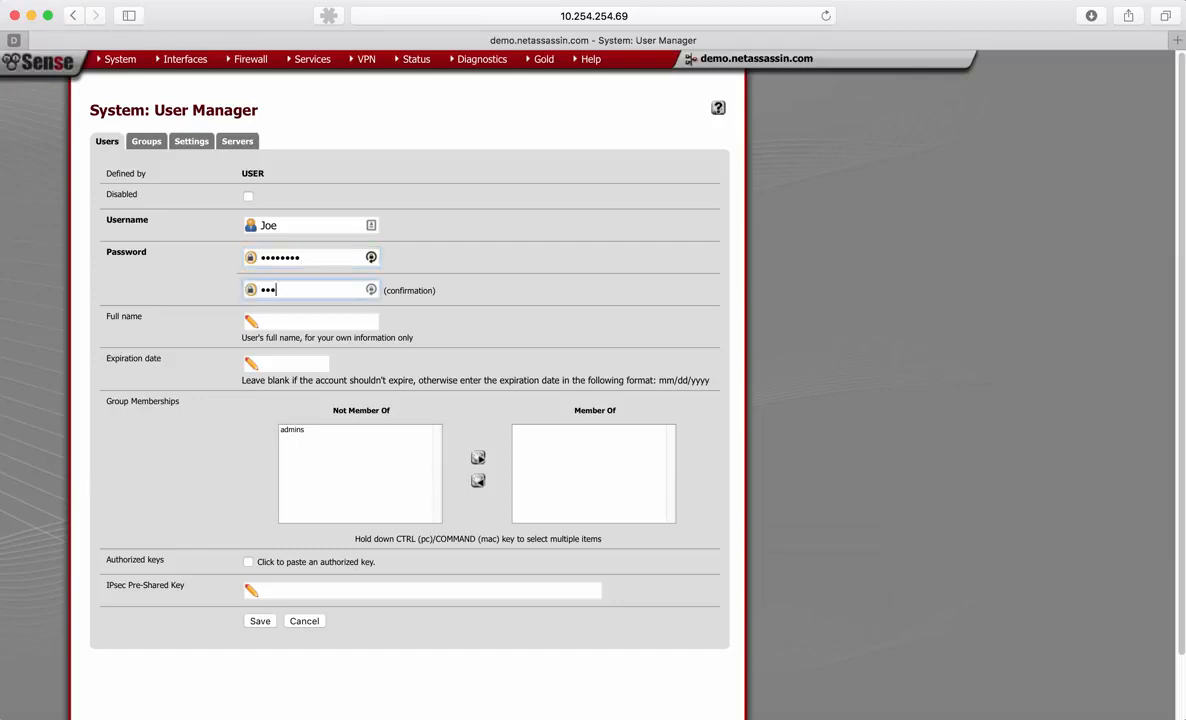
text(sword)
- Enter the new user's full name and save the account
scroll(273, 280, down, 2)
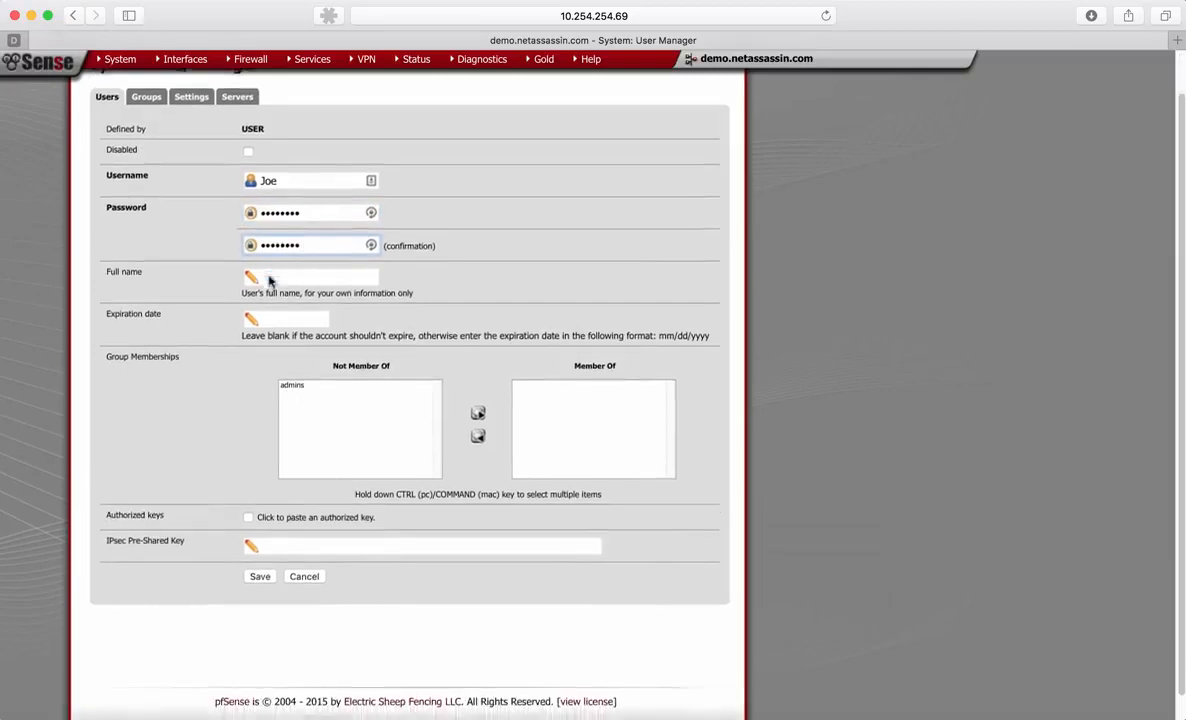
click(268, 276)
text(Joe )
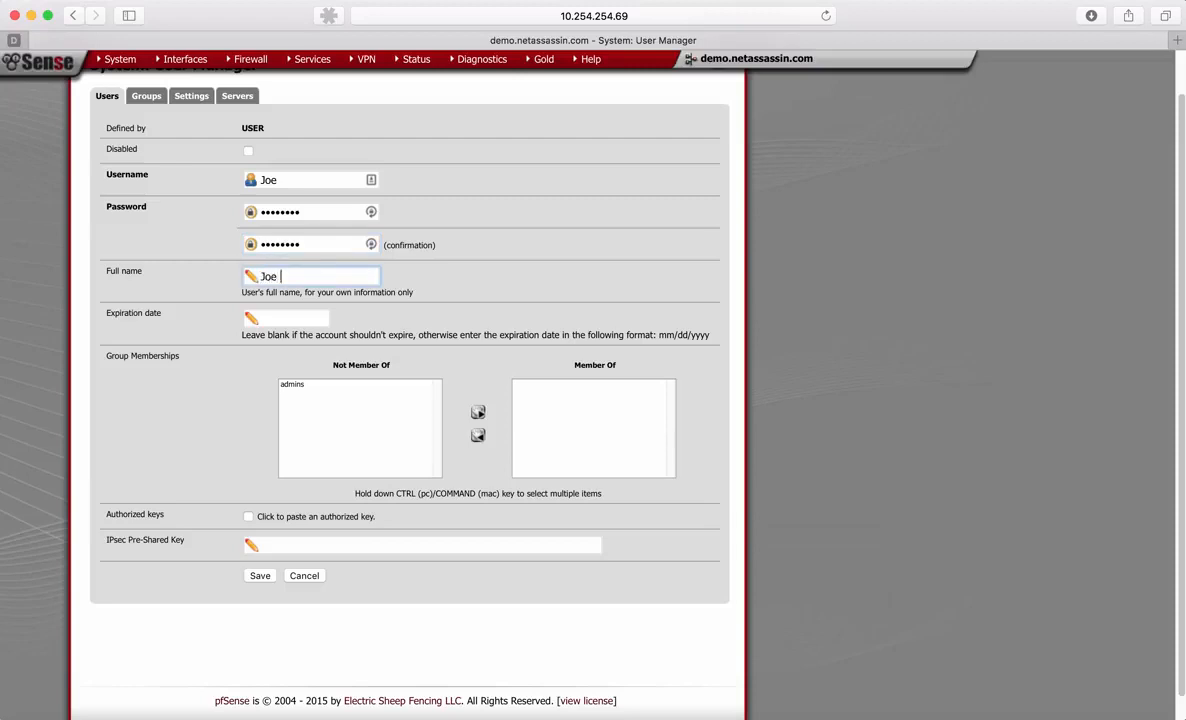
text(Smith)
click(206, 393)
scroll(206, 393, down, 1)
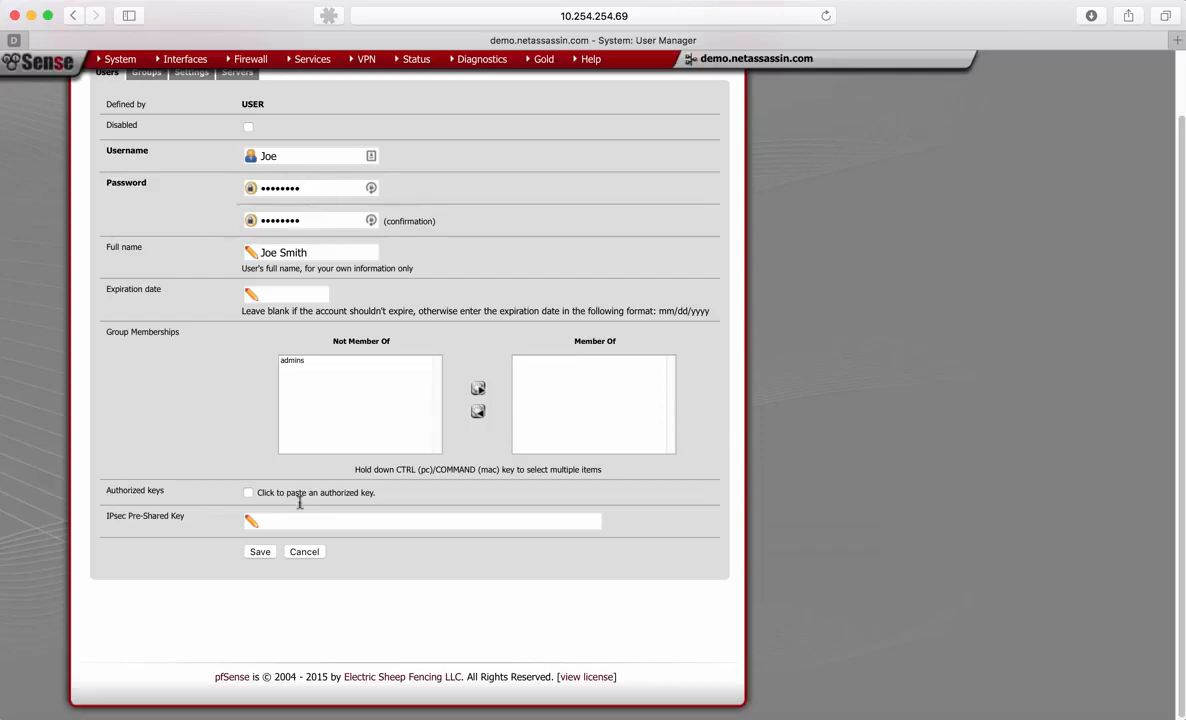
click(259, 552)
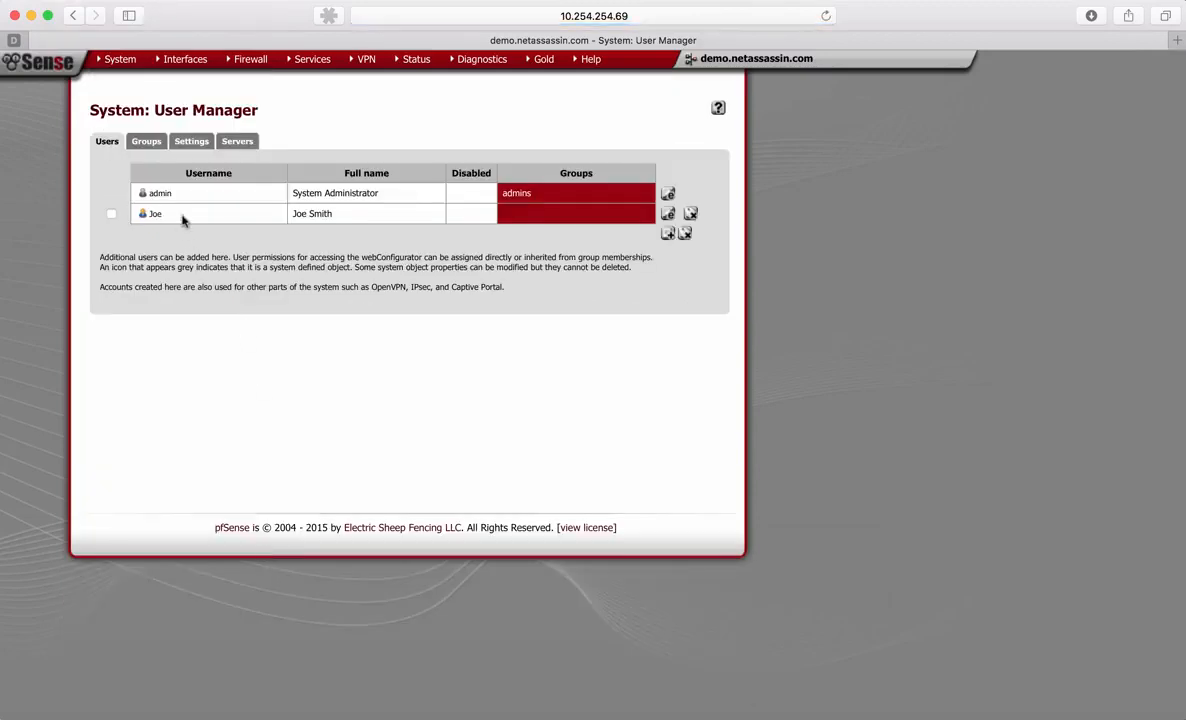
- Grant the new user the "User - VPN - IPsec xauth Dialin" privilege and save the account
click(667, 214)
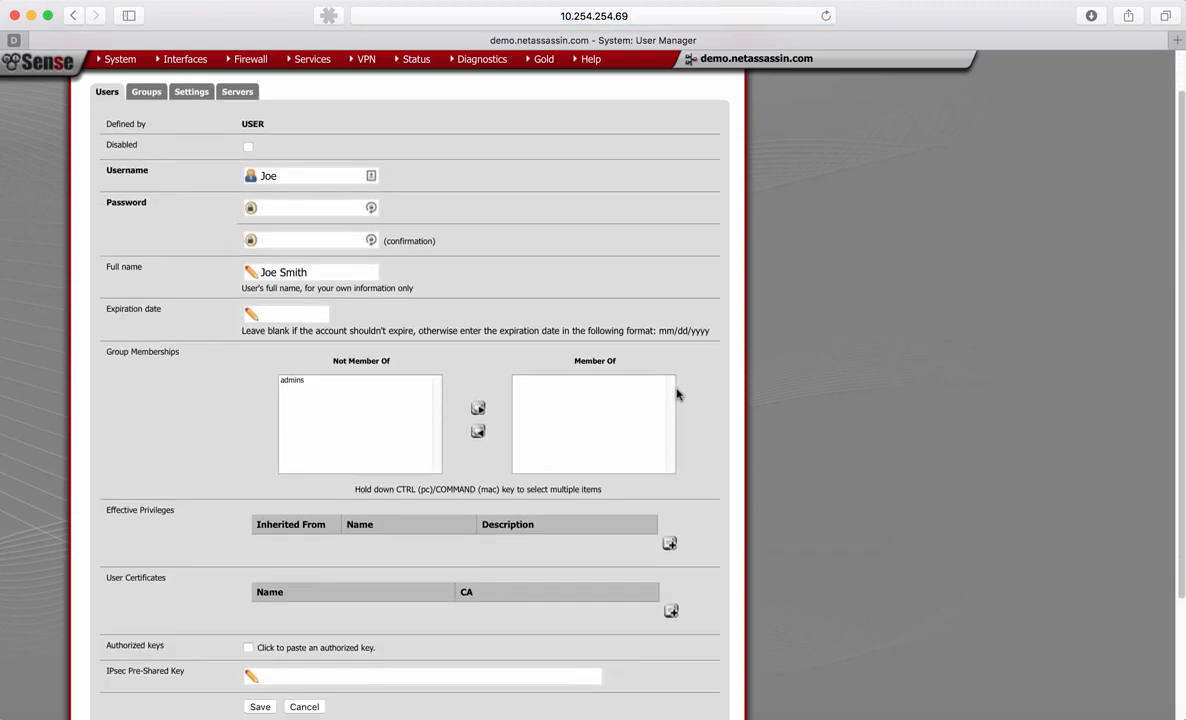
scroll(677, 392, down, 3)
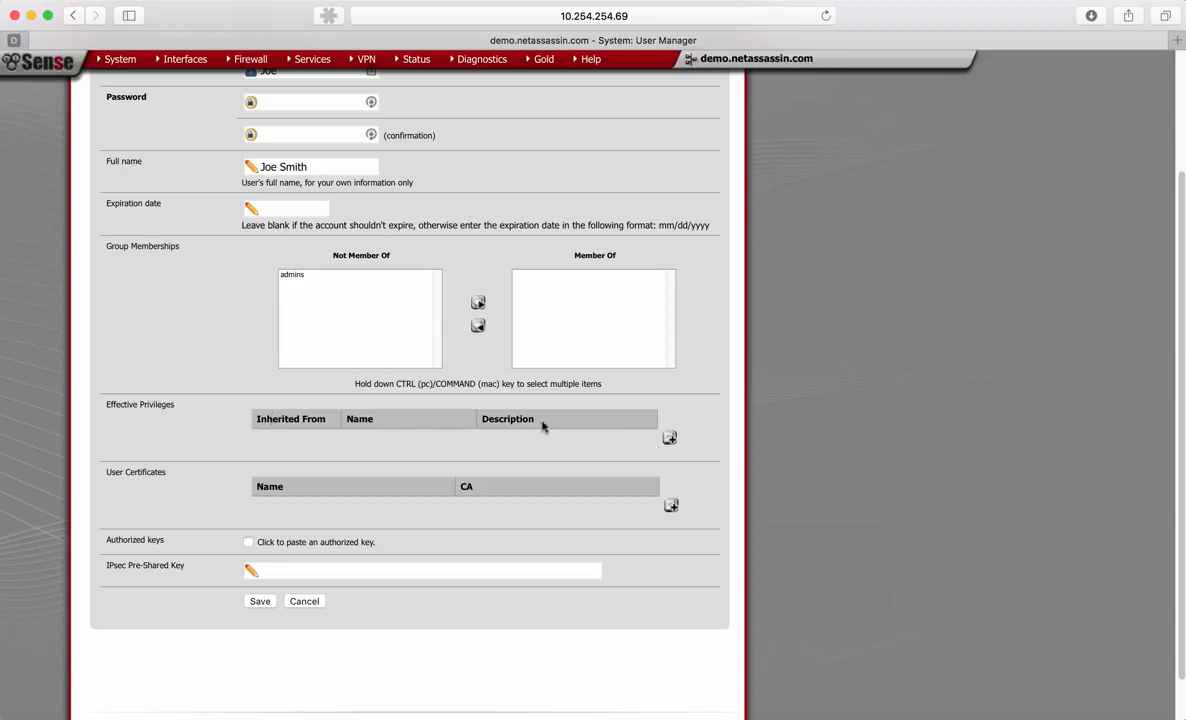
click(670, 440)
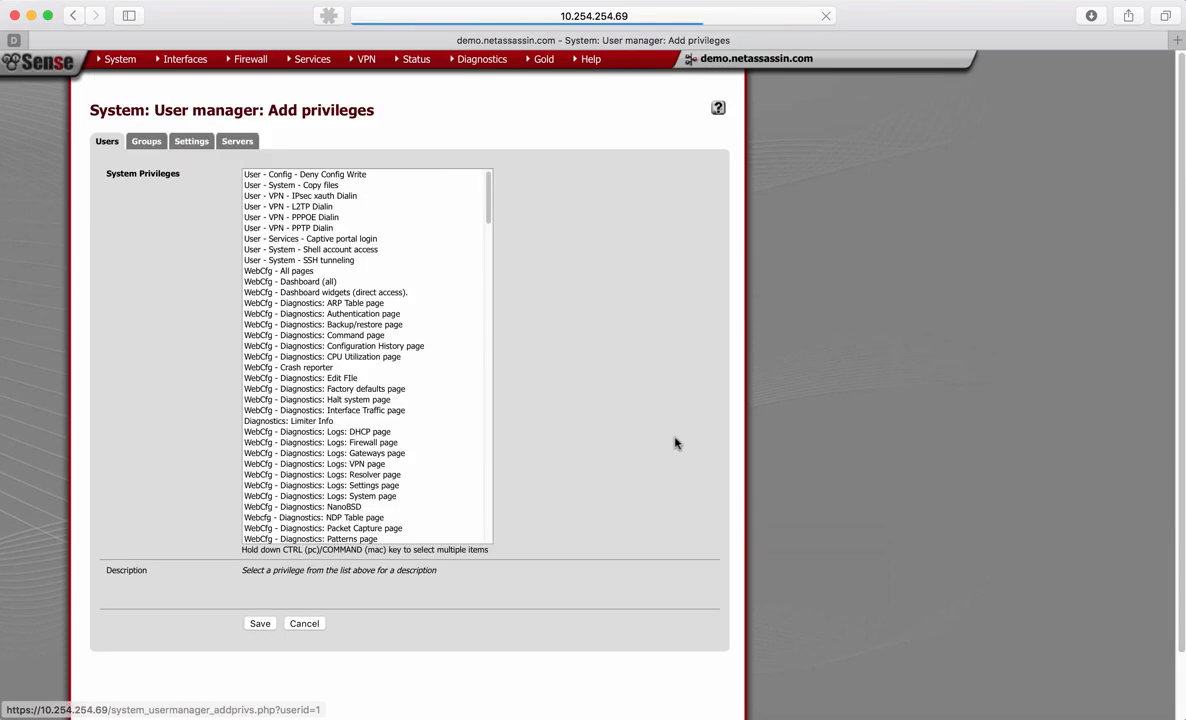
click(347, 197)
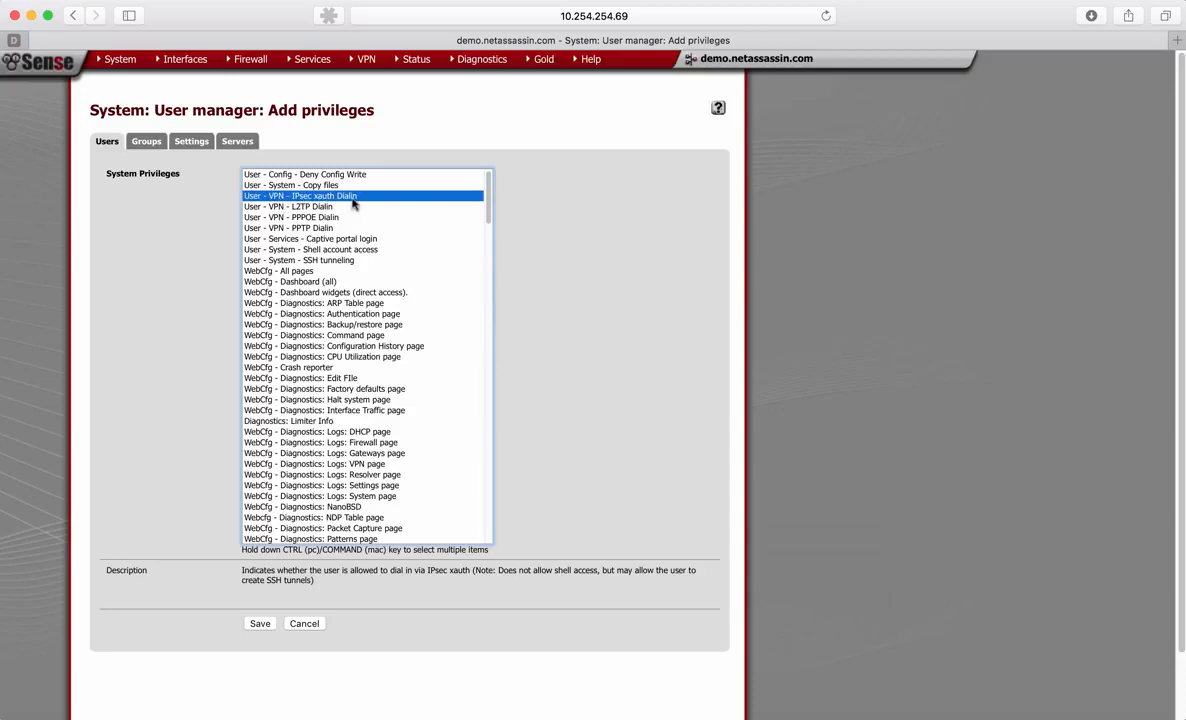
click(260, 623)
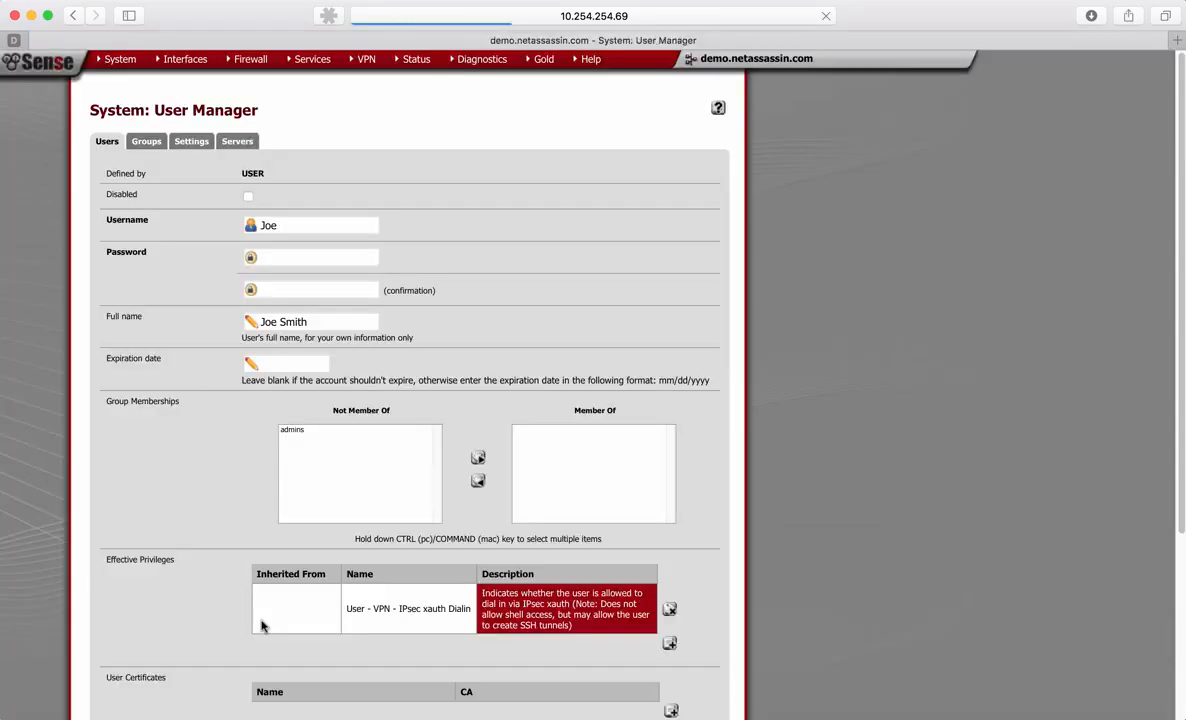
scroll(366, 572, down, 3)
scroll(366, 572, down, 1)
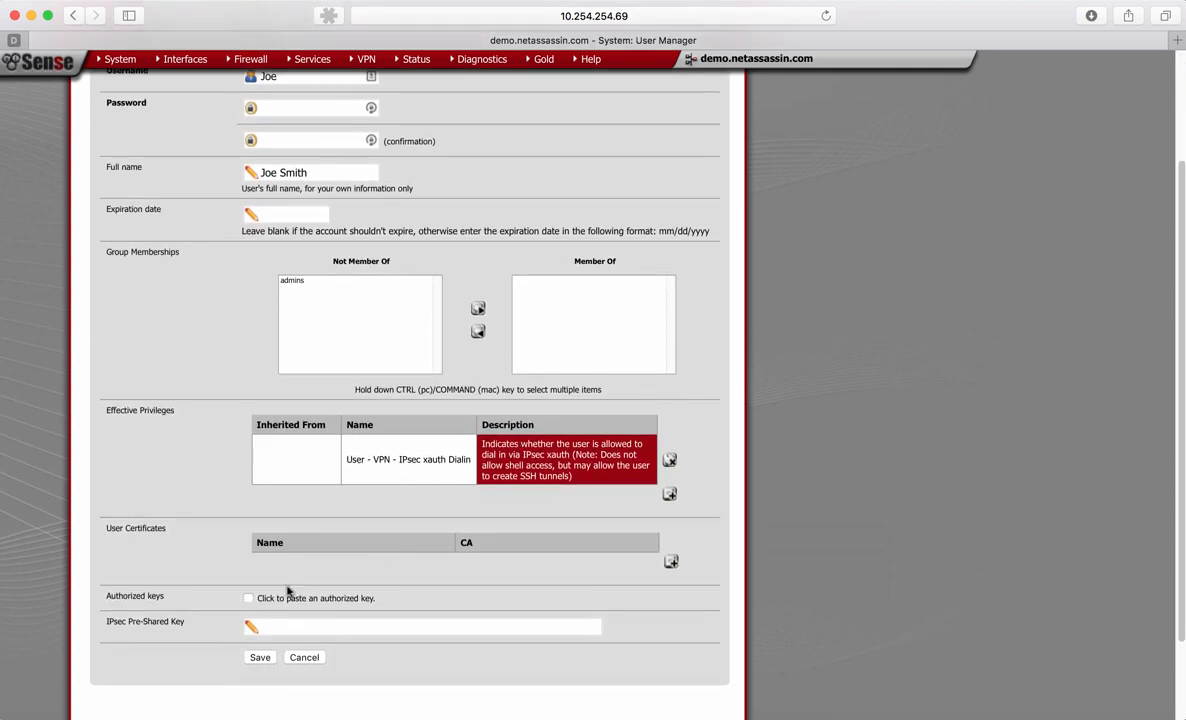
click(259, 656)
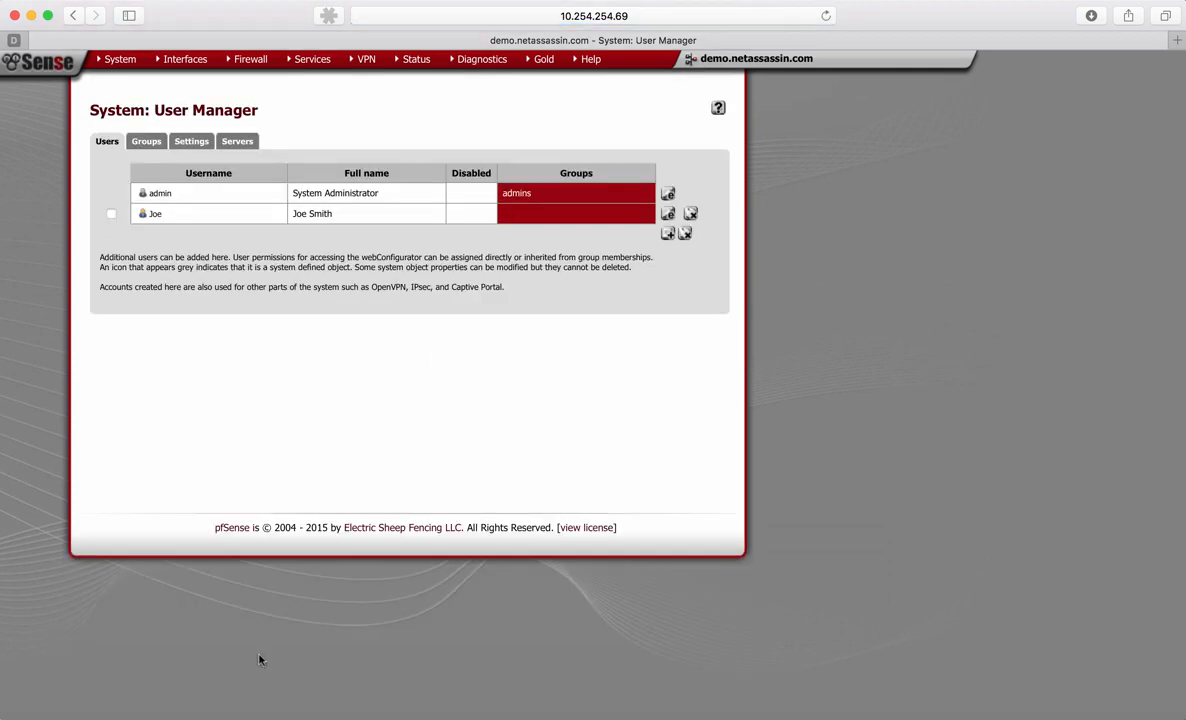
- Reopen the new user's account and review its settings and effective privileges
click(668, 216)
scroll(551, 392, down, 3)
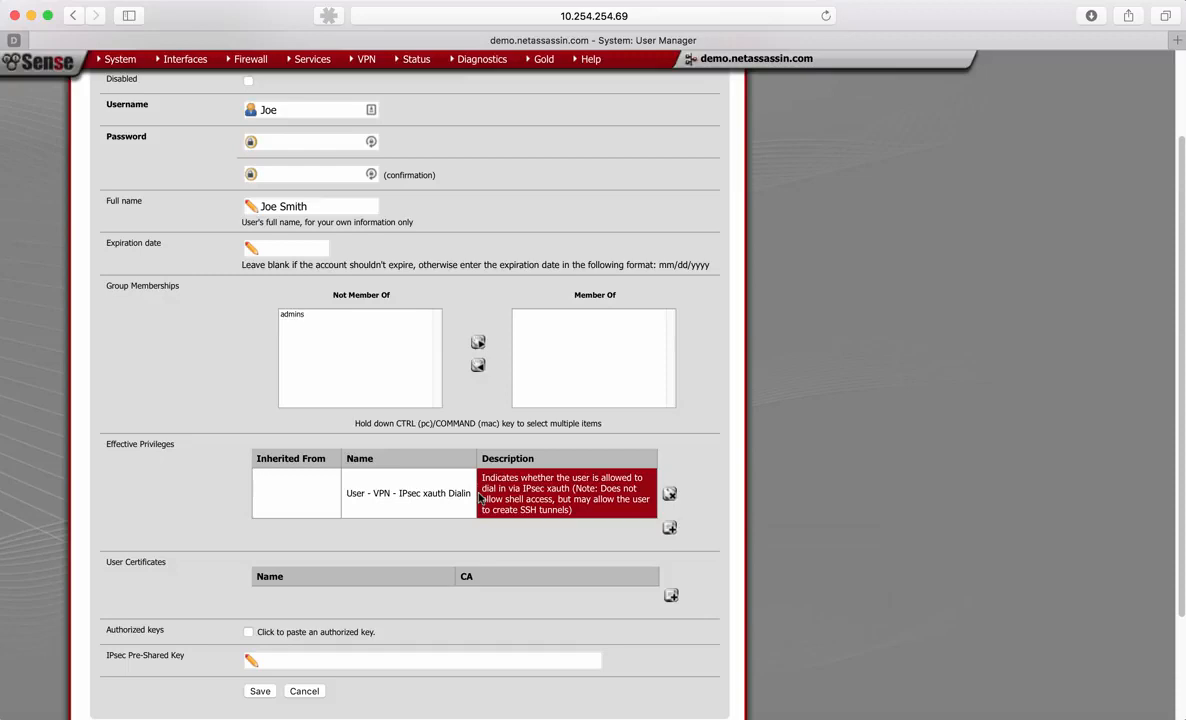
scroll(479, 497, up, 3)
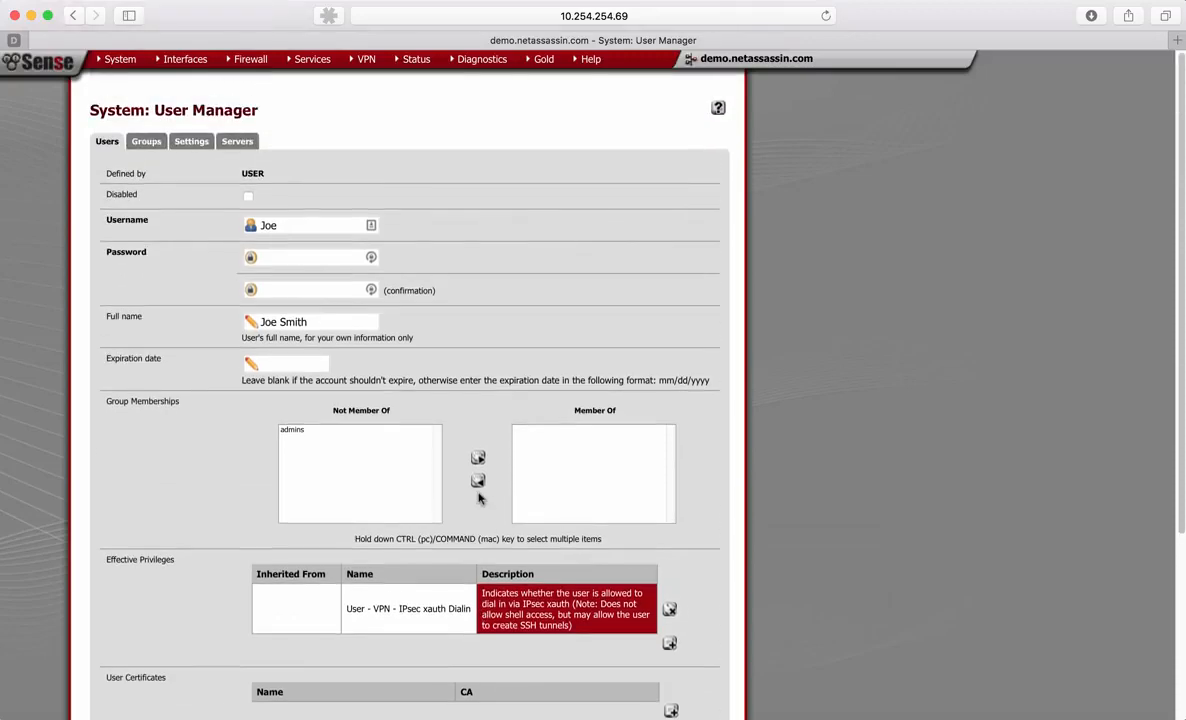
scroll(479, 497, down, 2)
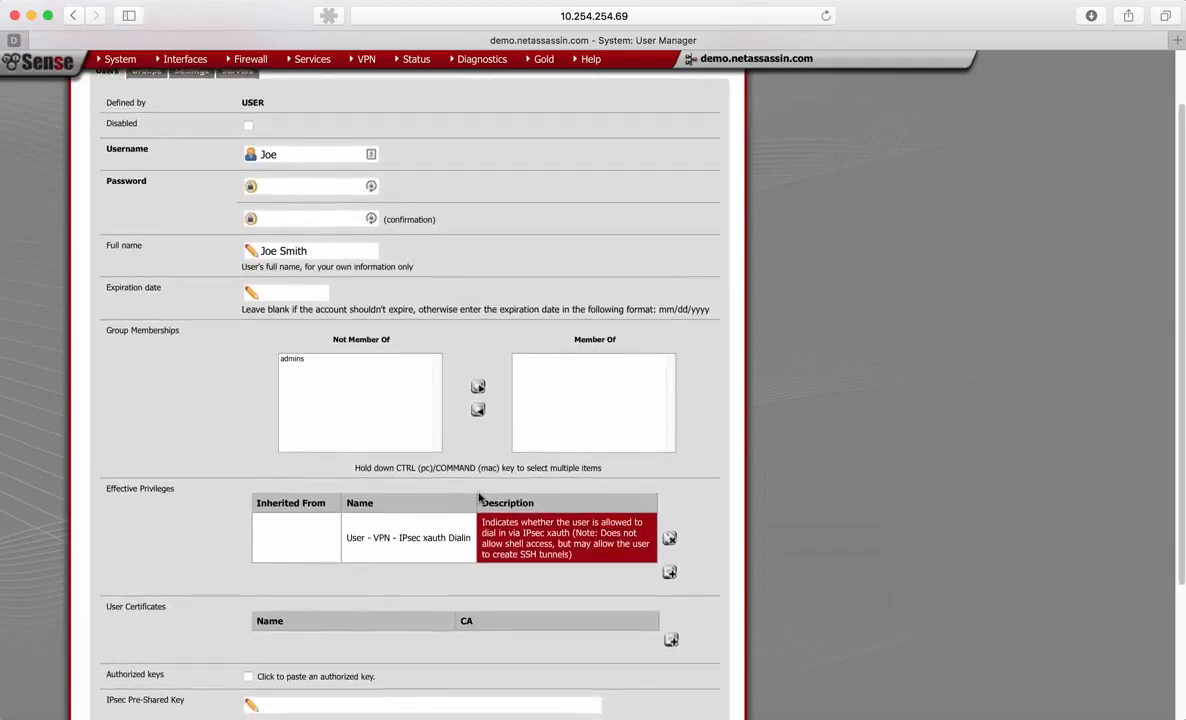
scroll(479, 497, down, 1)
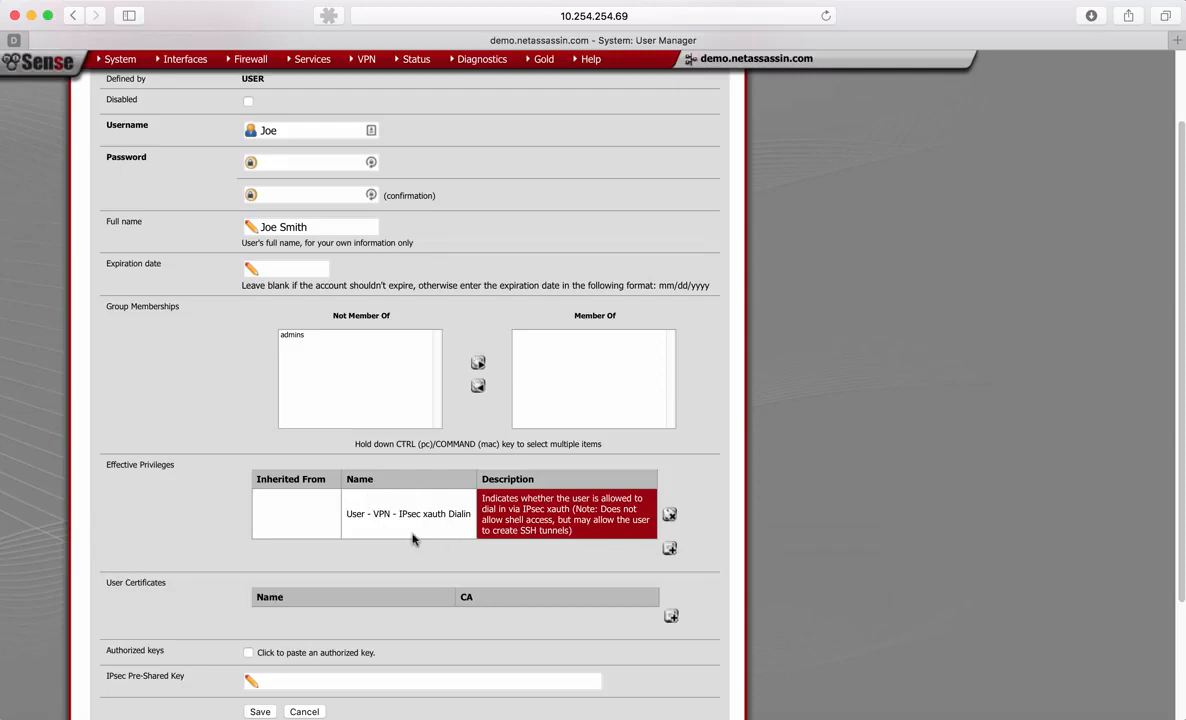
scroll(412, 540, up, 4)
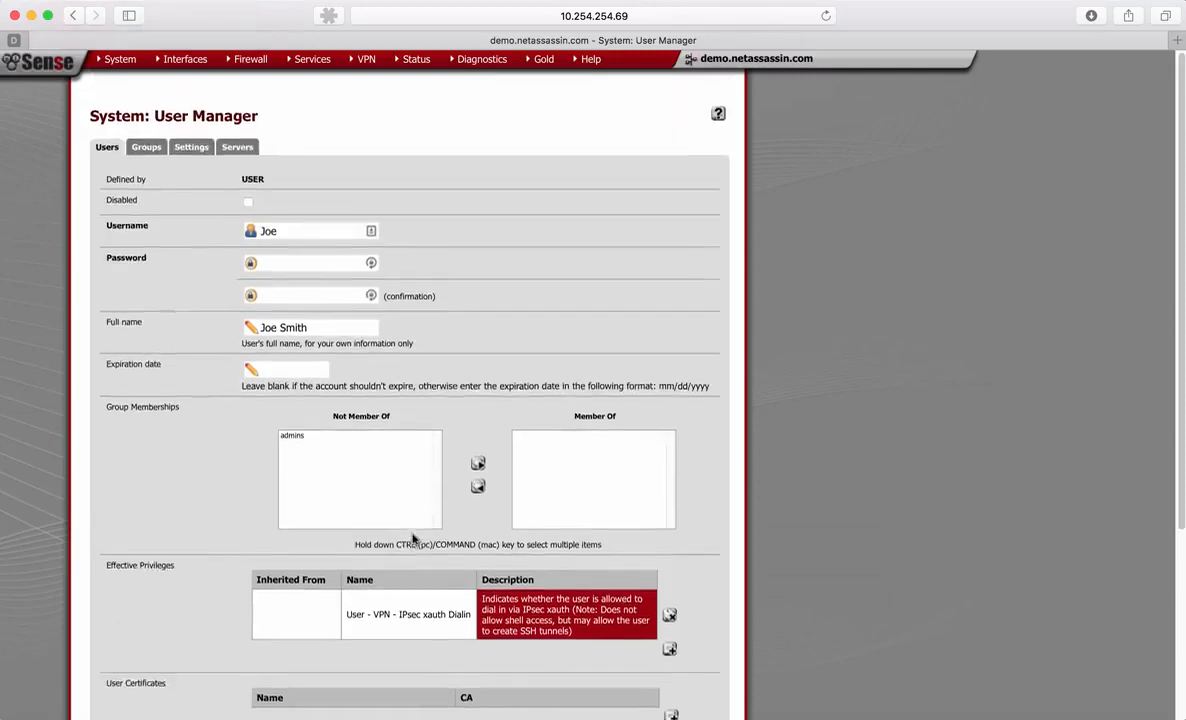
- Add a firewall rule on the IPsec interface with the protocol set to any
mouse_move(248, 62)
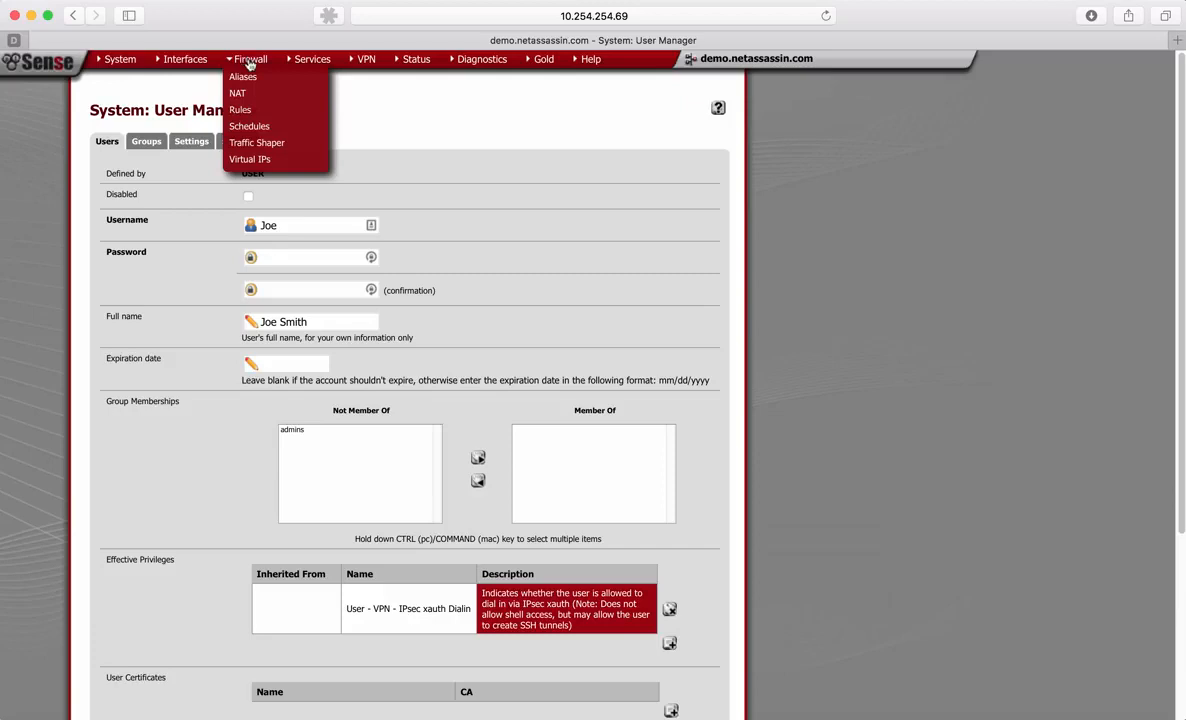
click(240, 109)
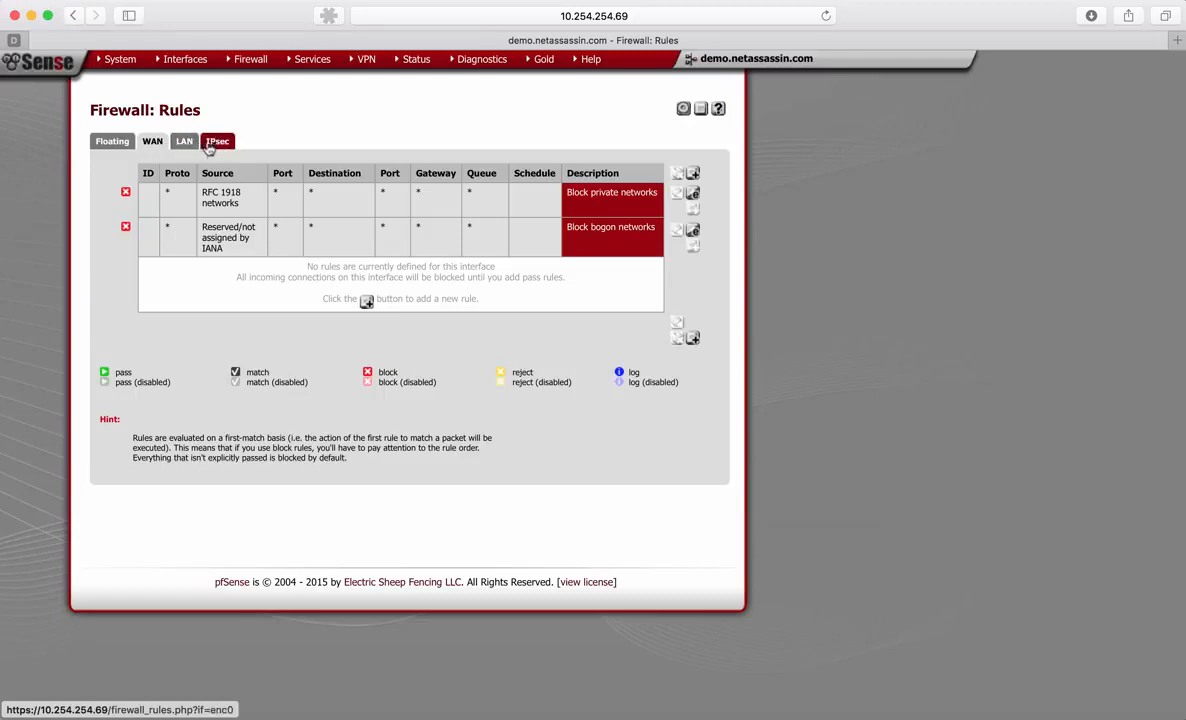
click(218, 144)
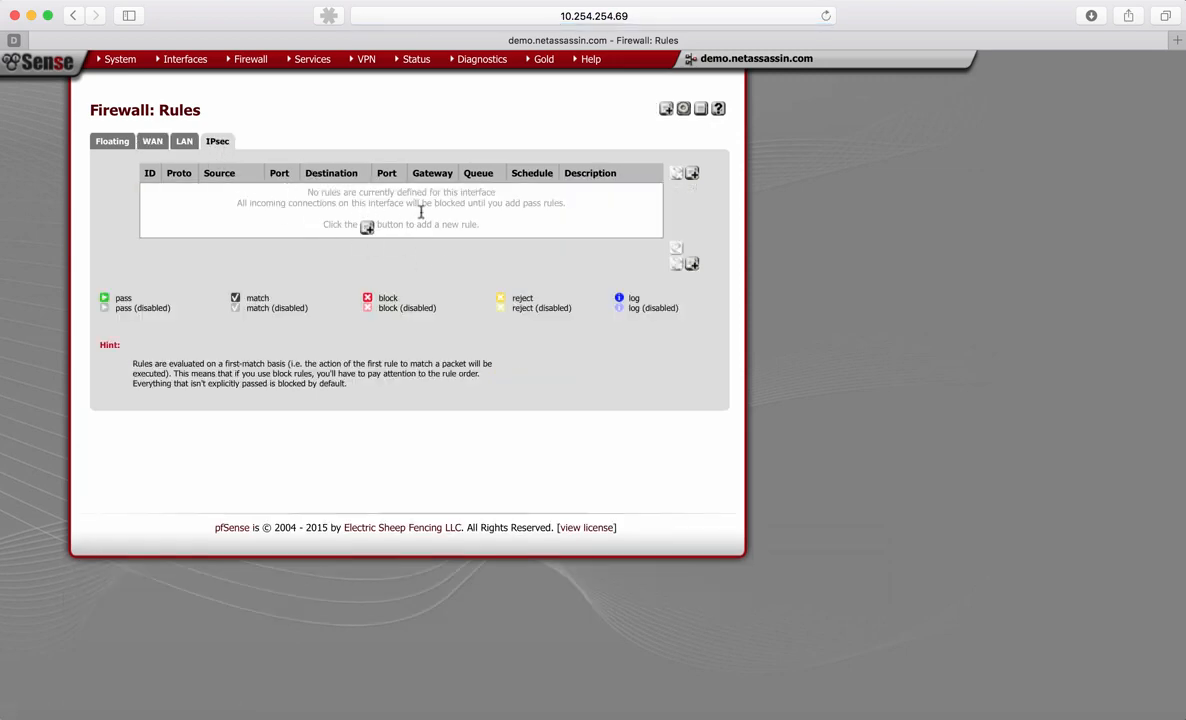
click(367, 229)
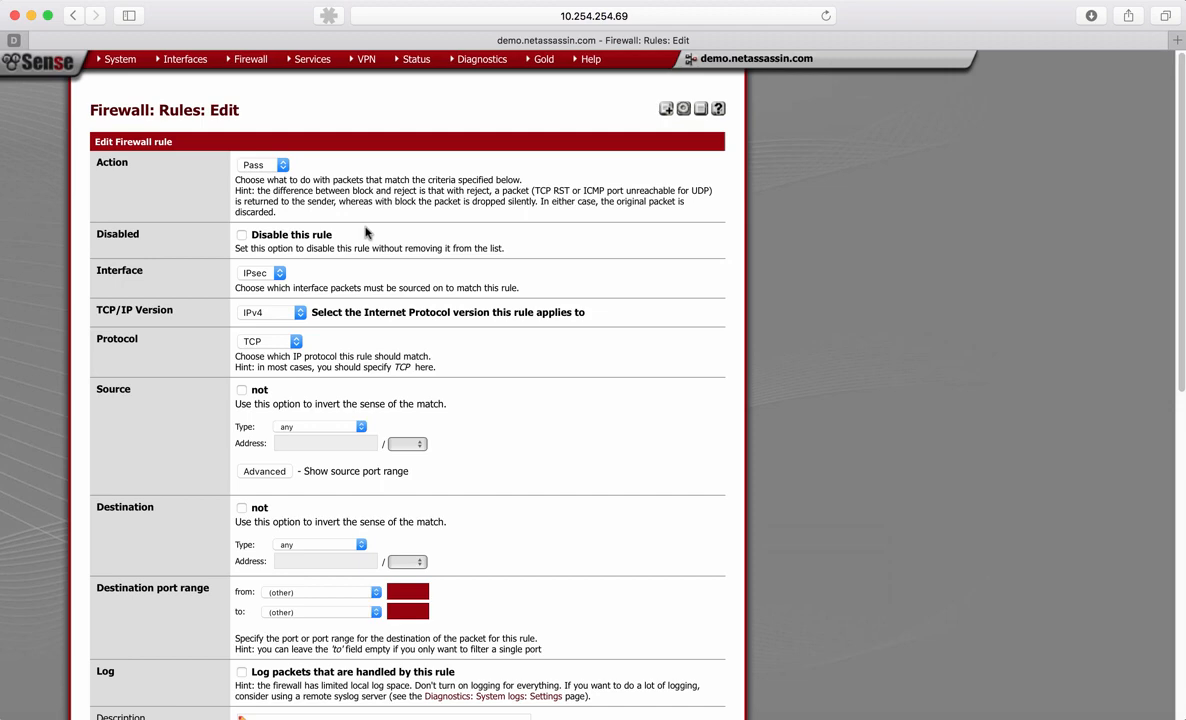
scroll(366, 232, down, 3)
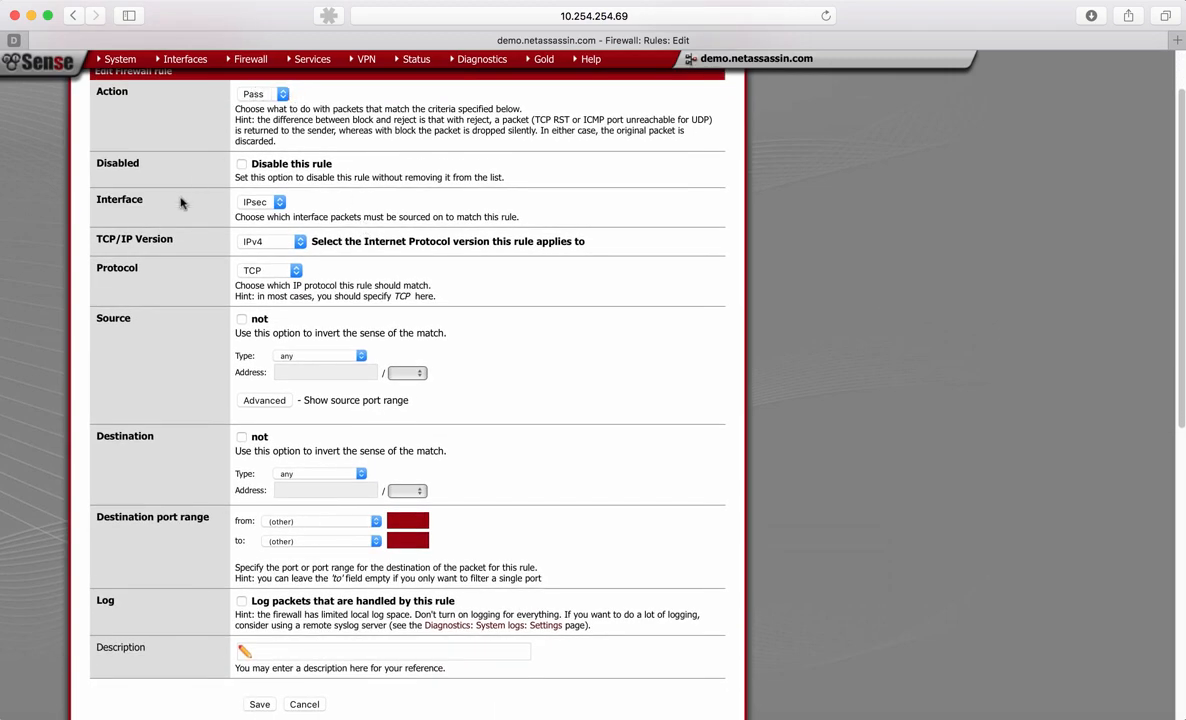
scroll(180, 203, down, 1)
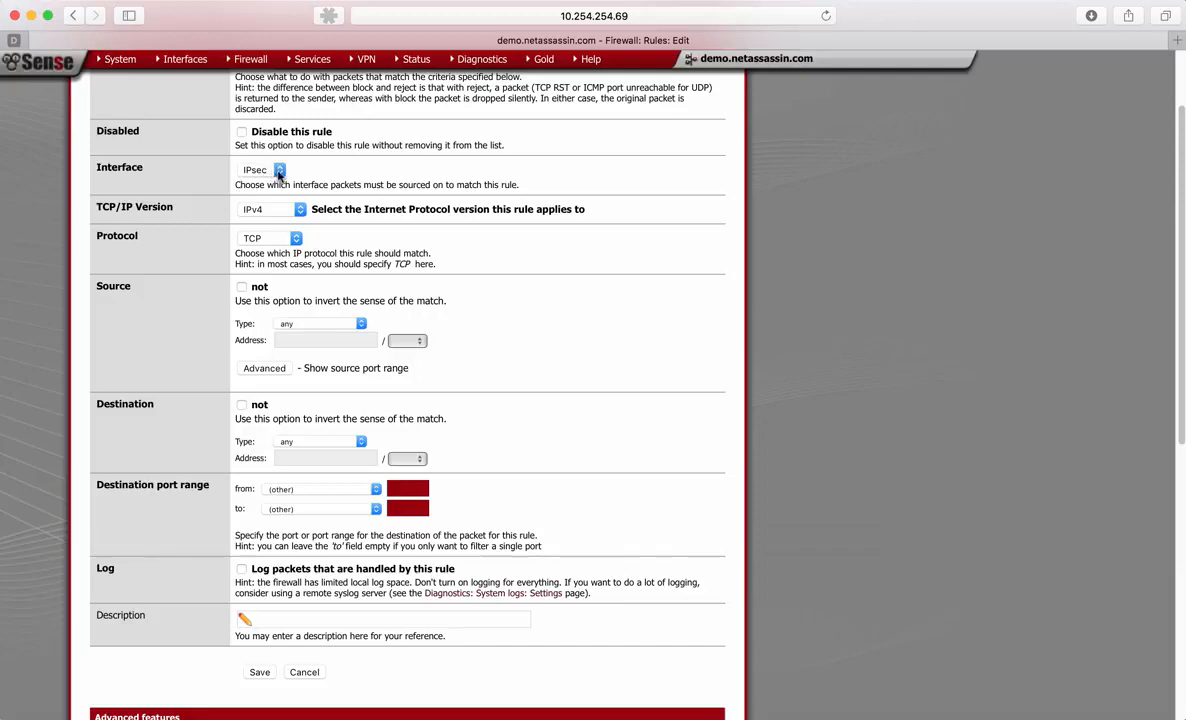
click(242, 236)
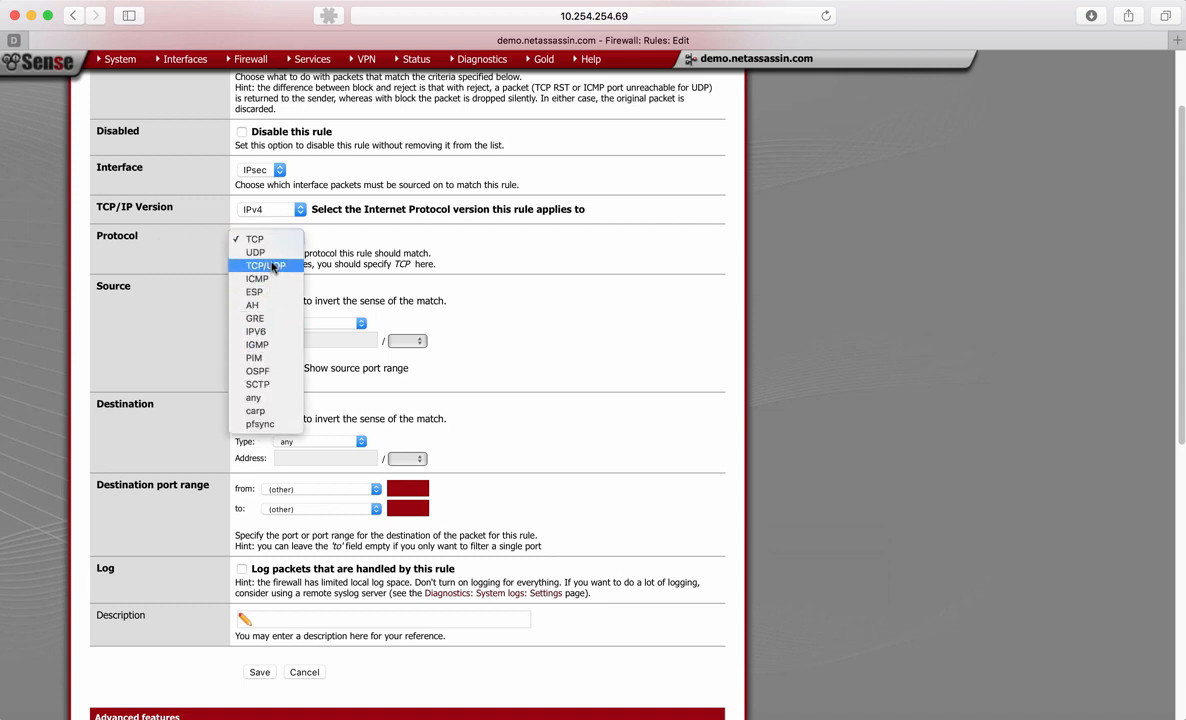
click(258, 398)
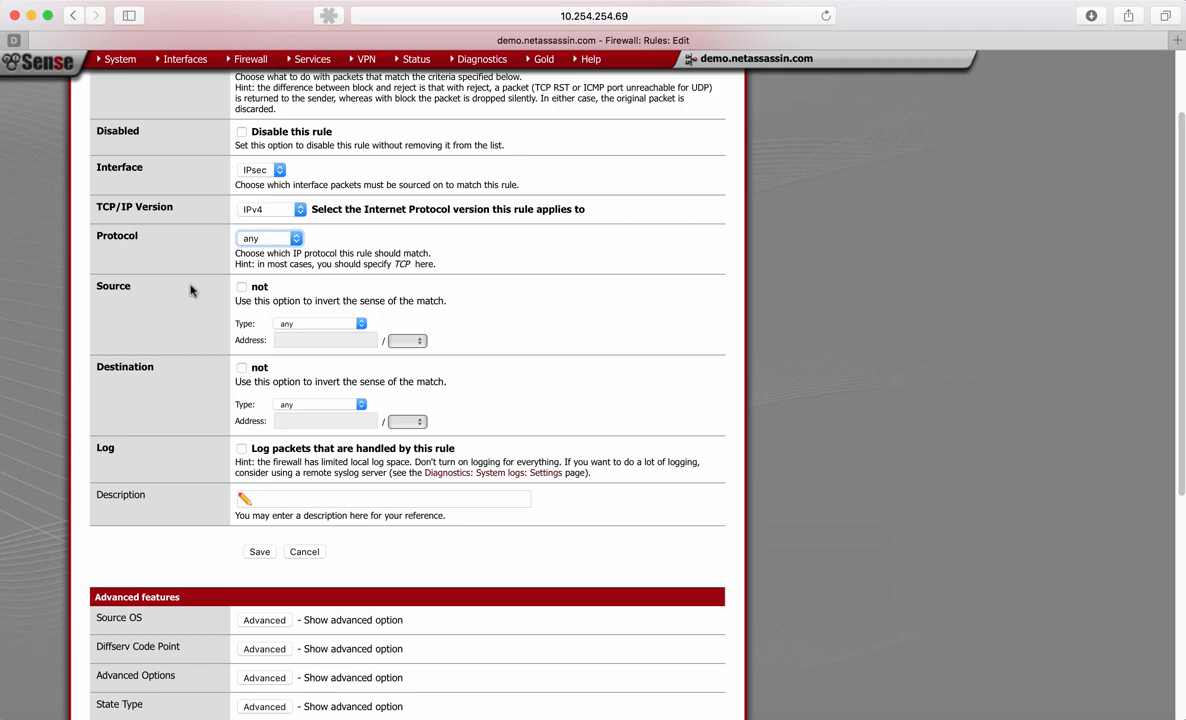
- Enable packet logging for the IPsec rule and describe it as "All the things"
scroll(191, 290, down, 3)
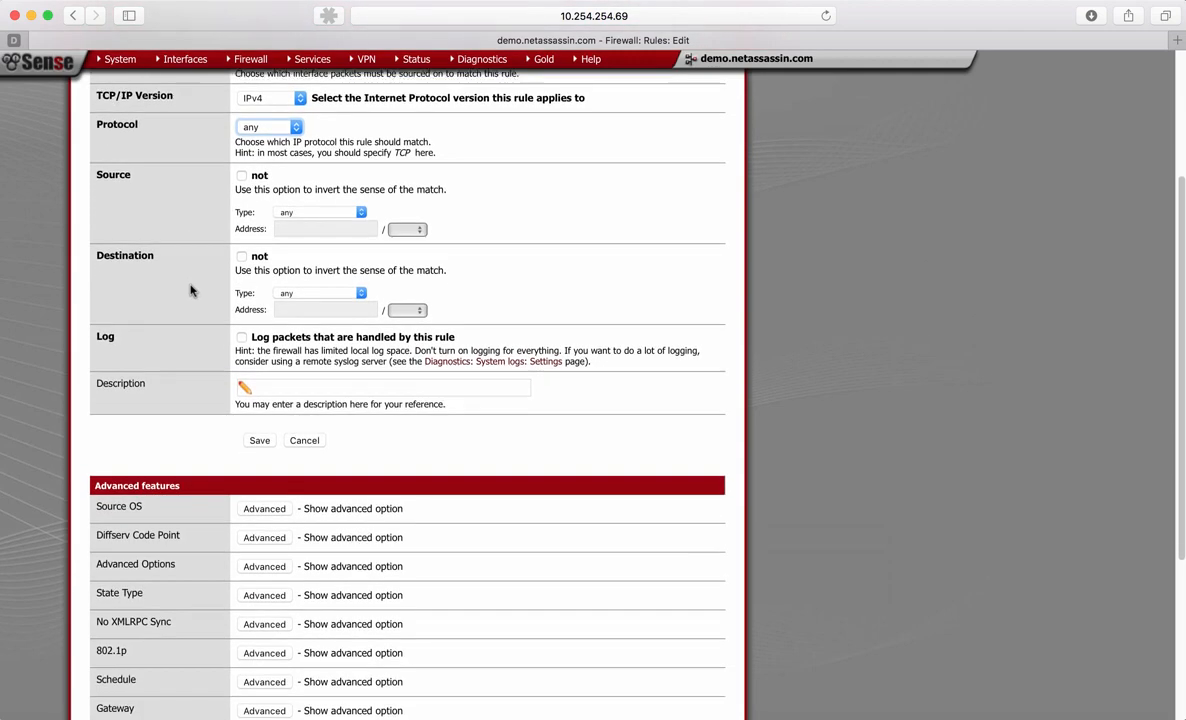
scroll(191, 290, down, 1)
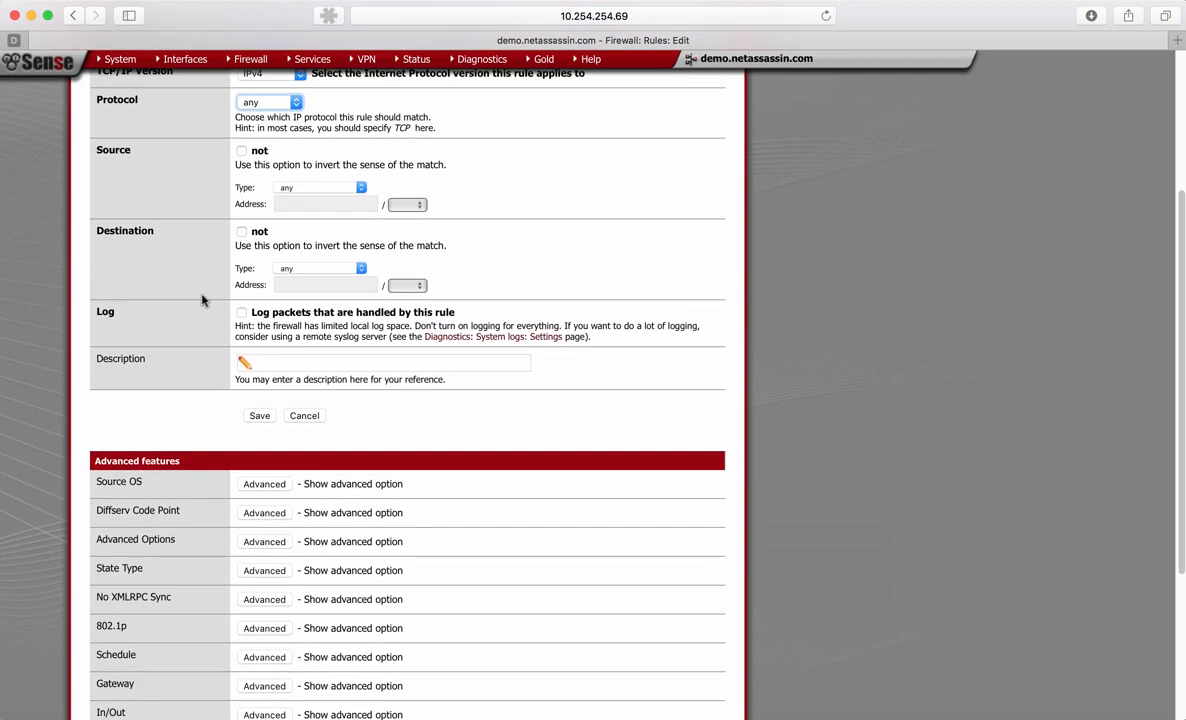
scroll(201, 300, down, 2)
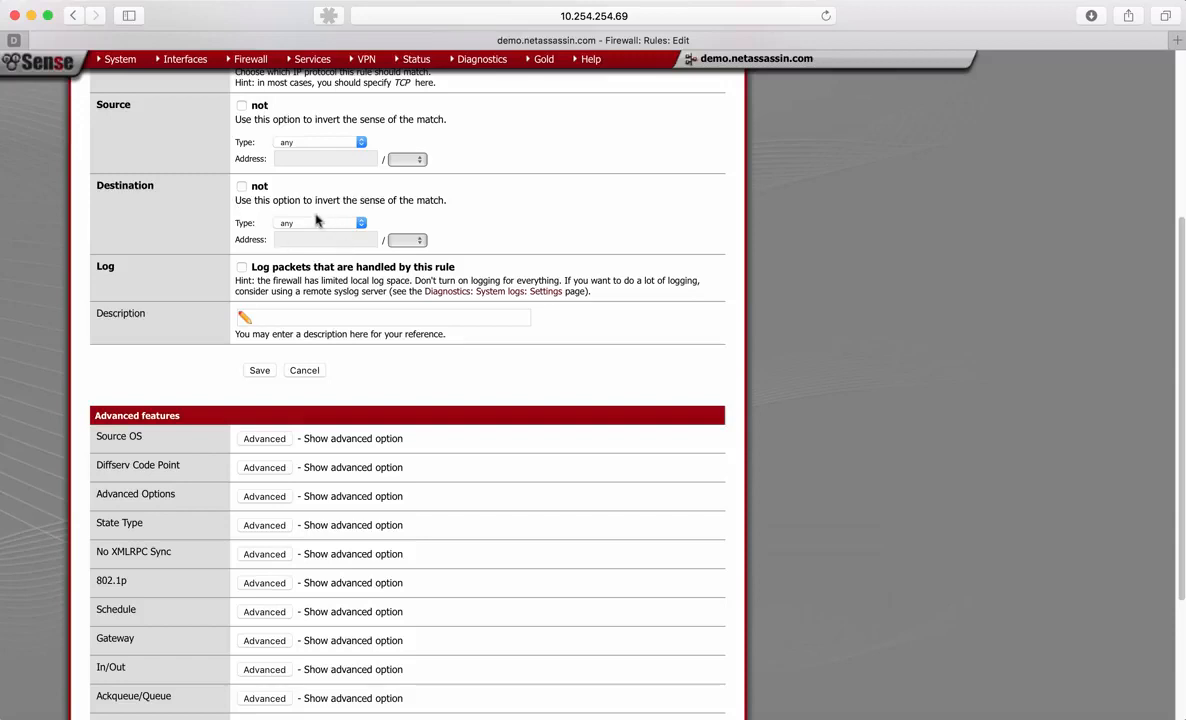
click(242, 268)
scroll(187, 273, down, 2)
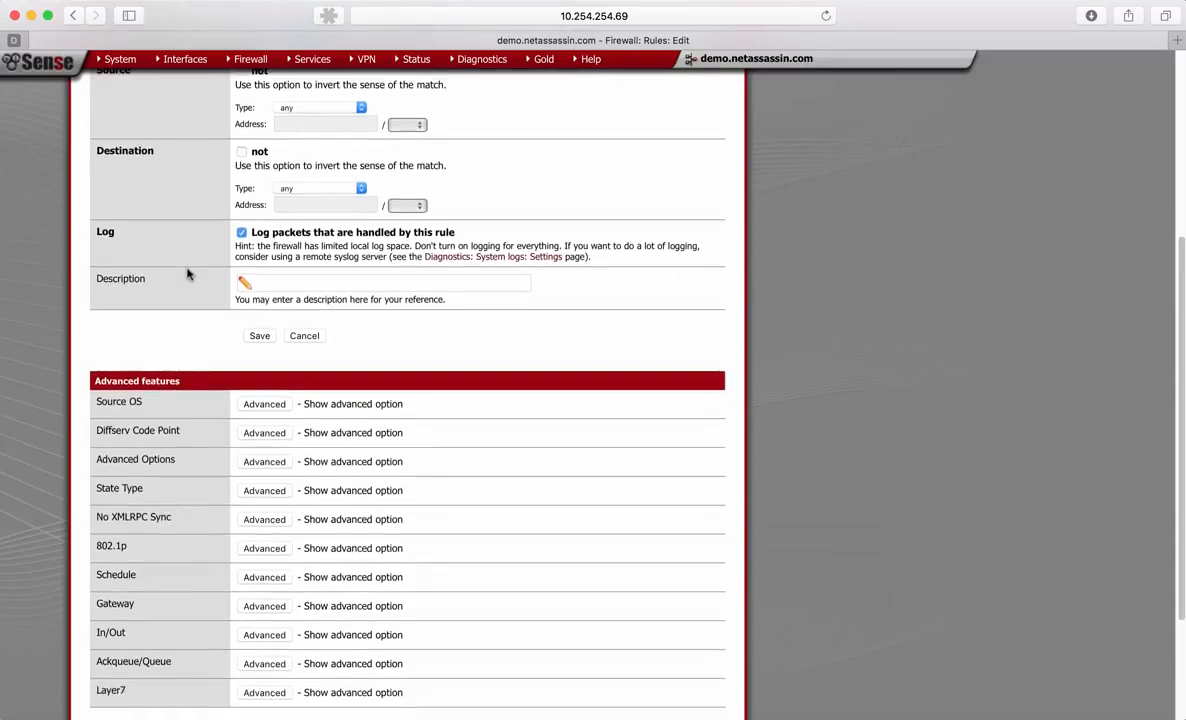
scroll(187, 273, down, 2)
scroll(187, 273, down, 2)
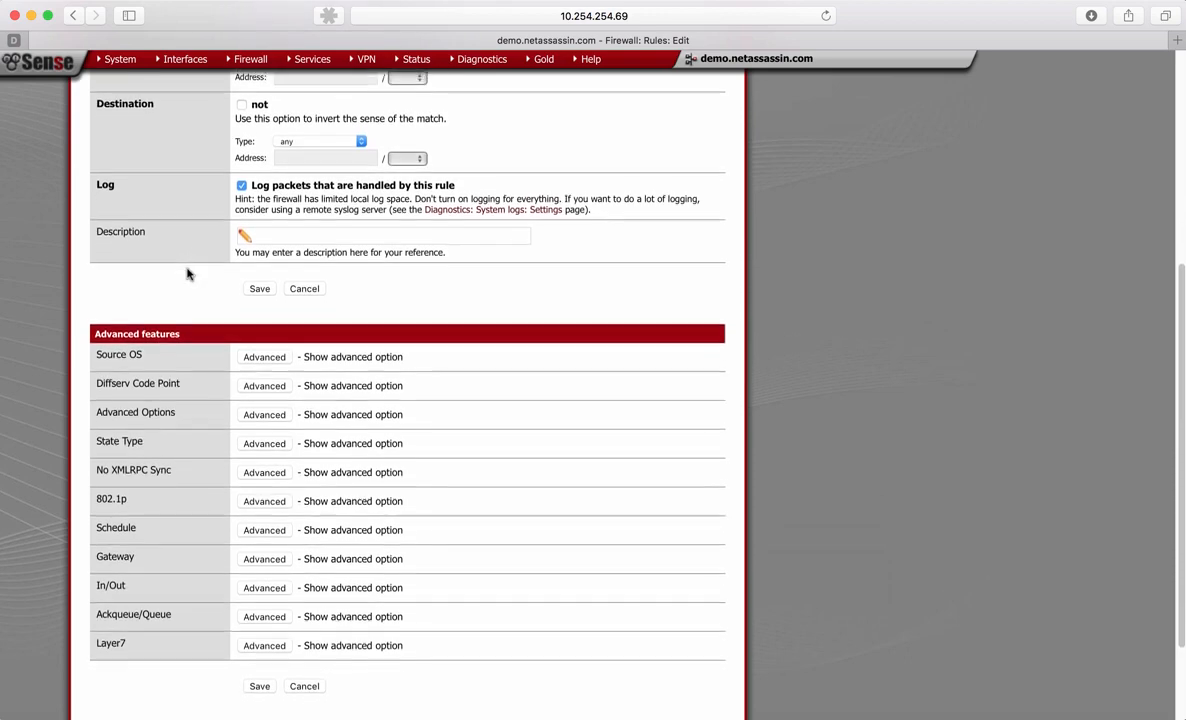
click(292, 212)
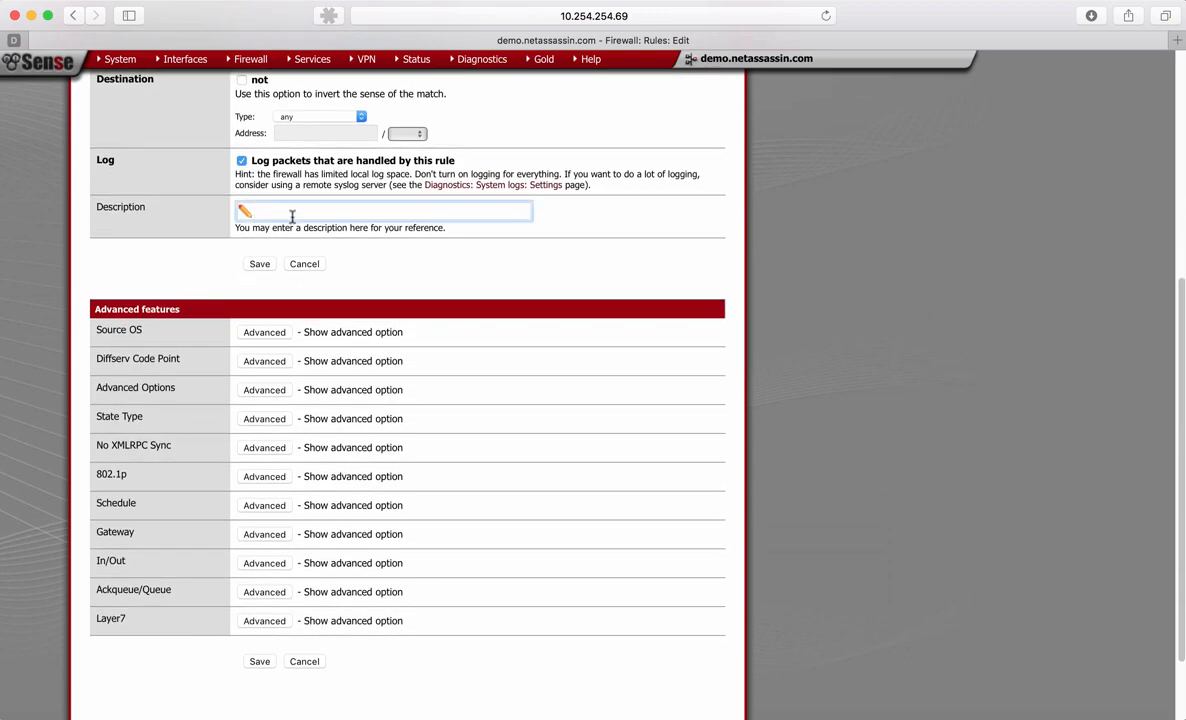
text(All the things)
- Save the IPsec firewall rule and apply the firewall changes
scroll(255, 240, down, 1)
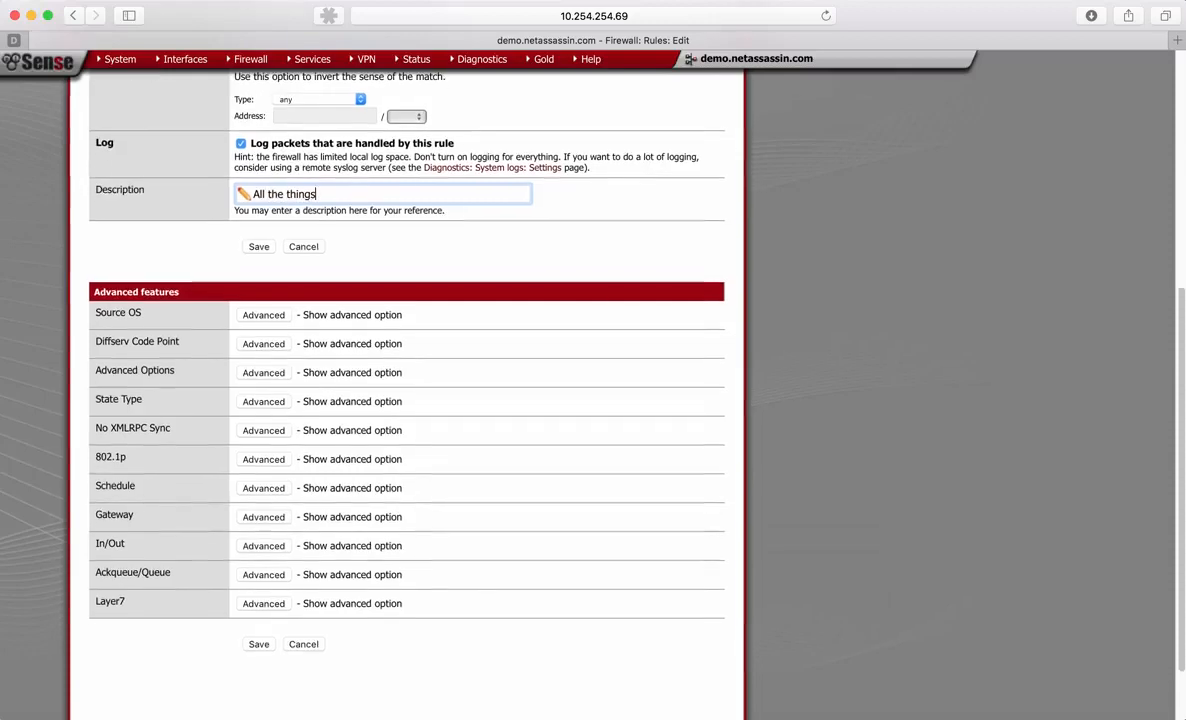
click(259, 263)
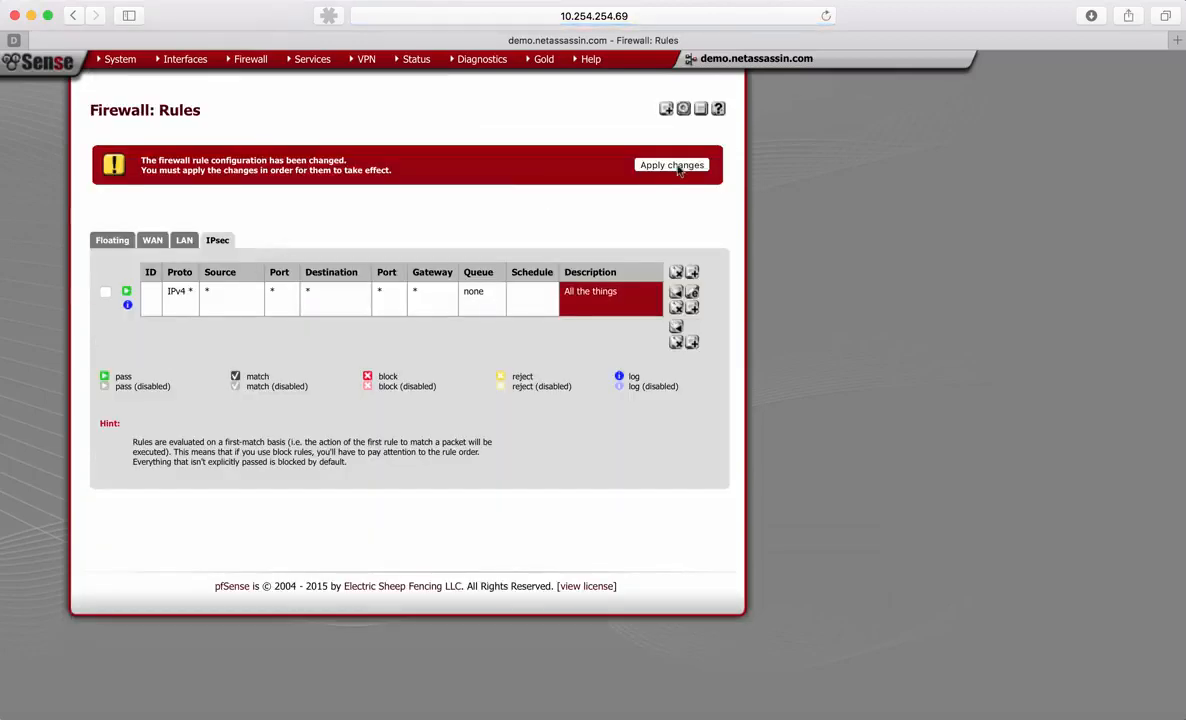
click(678, 167)
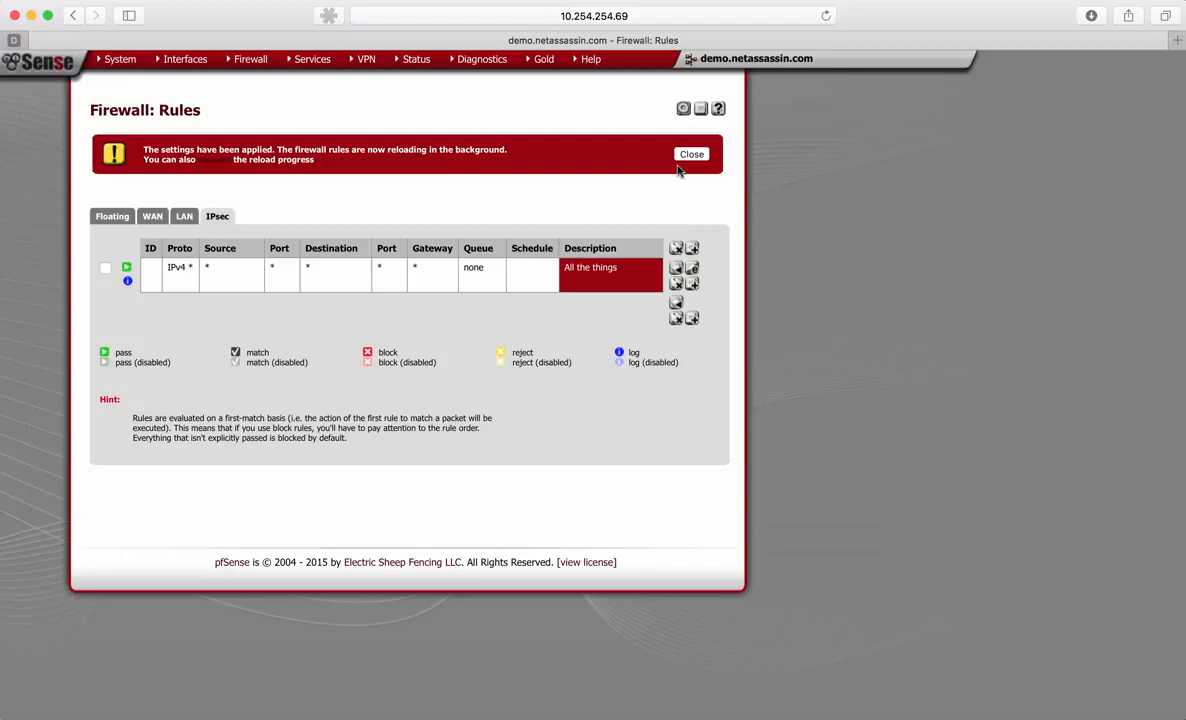